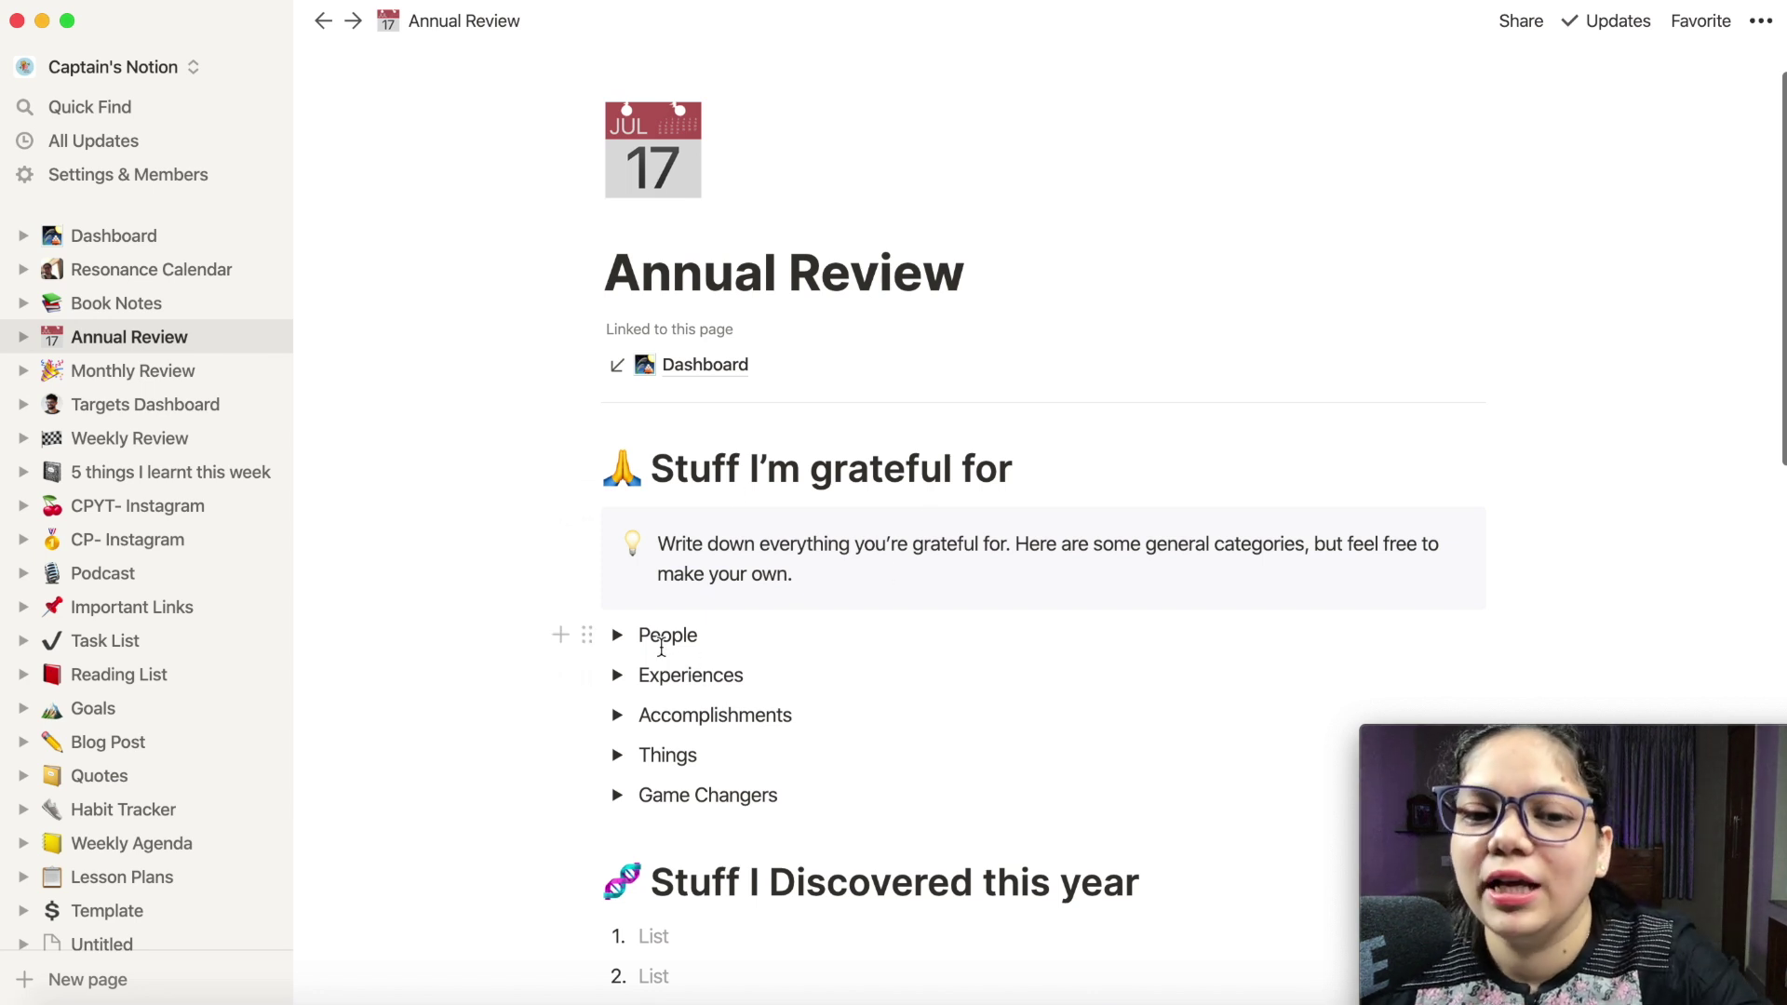
Expand and collapse the People and Experiences toggles under Stuff I'm grateful for to read their entries
{"action": "left_click", "coordinate": [618, 638]}
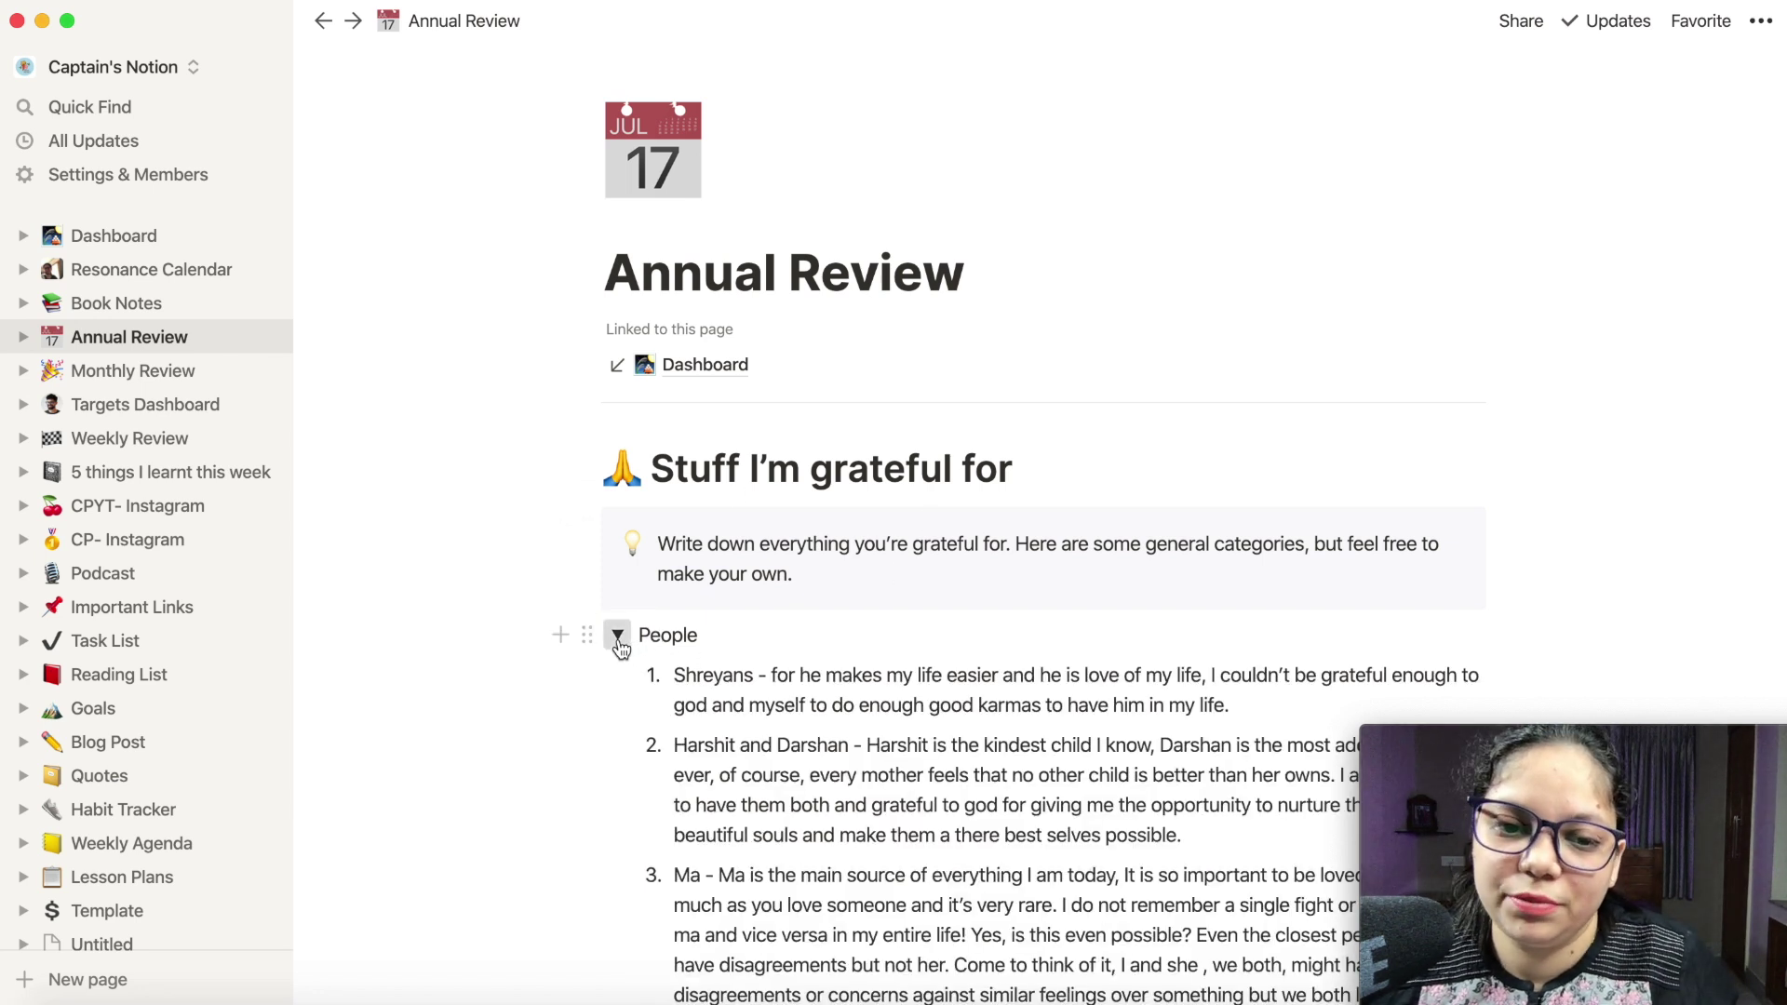
{"action": "left_click", "coordinate": [618, 638]}
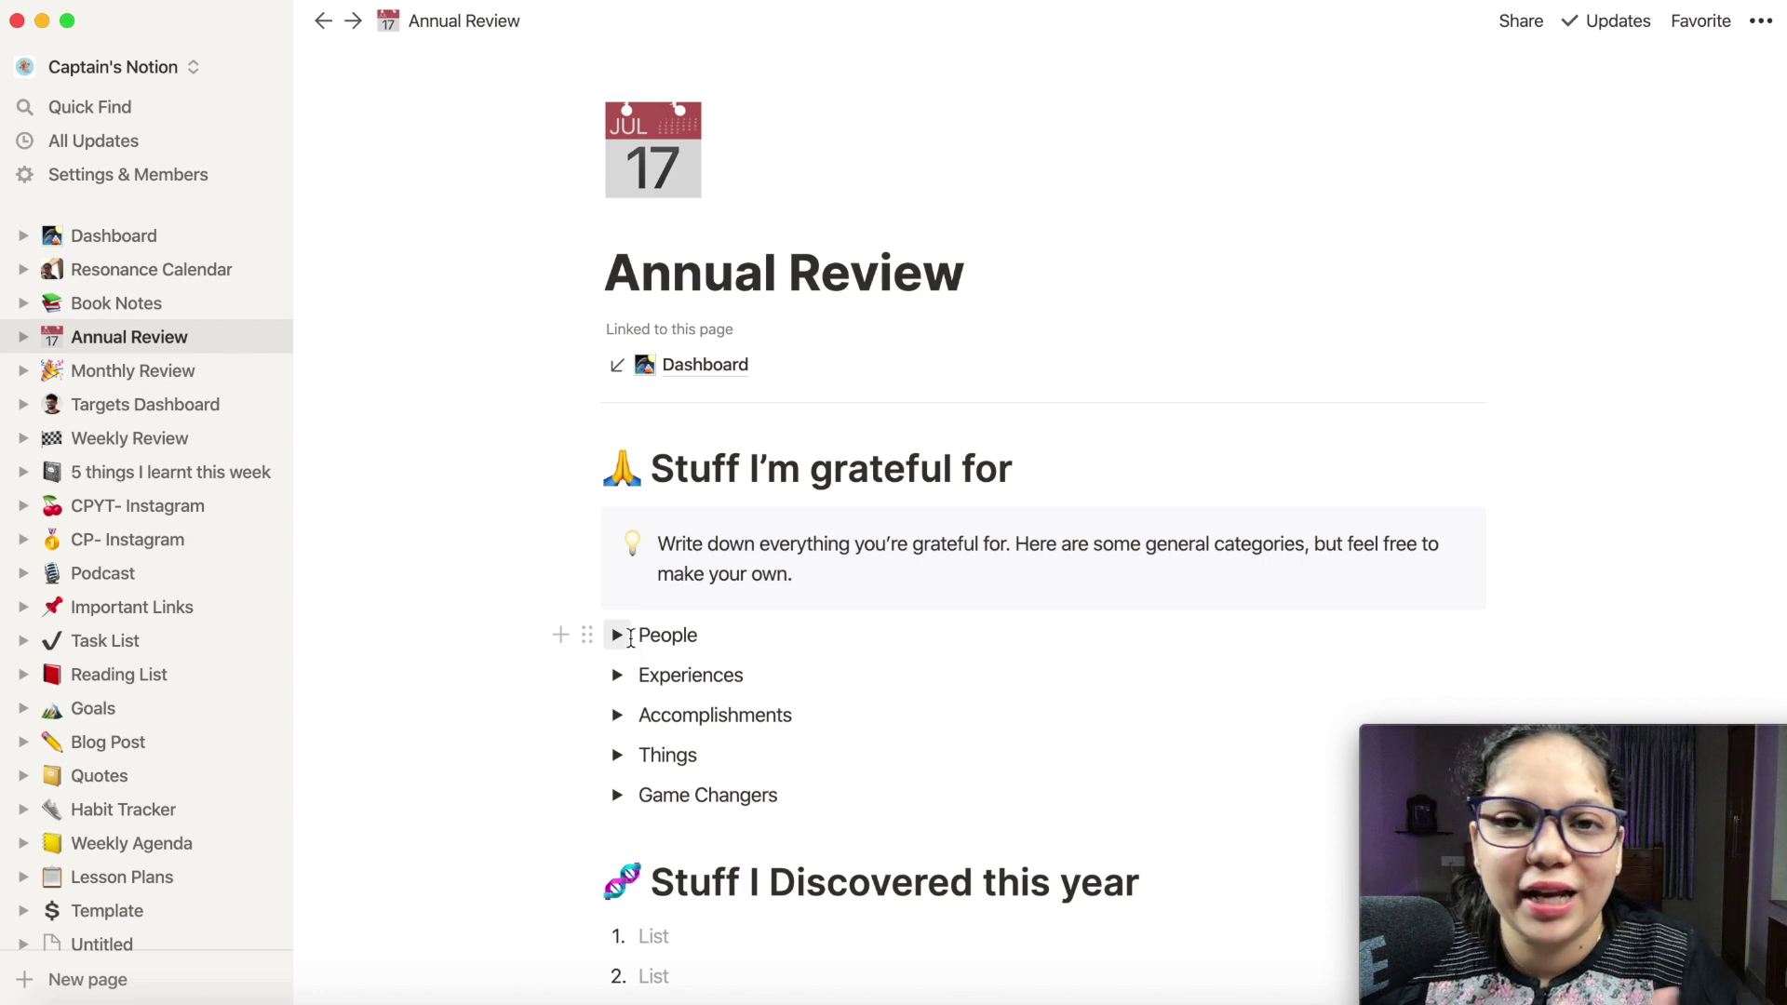
{"action": "left_click", "coordinate": [619, 678]}
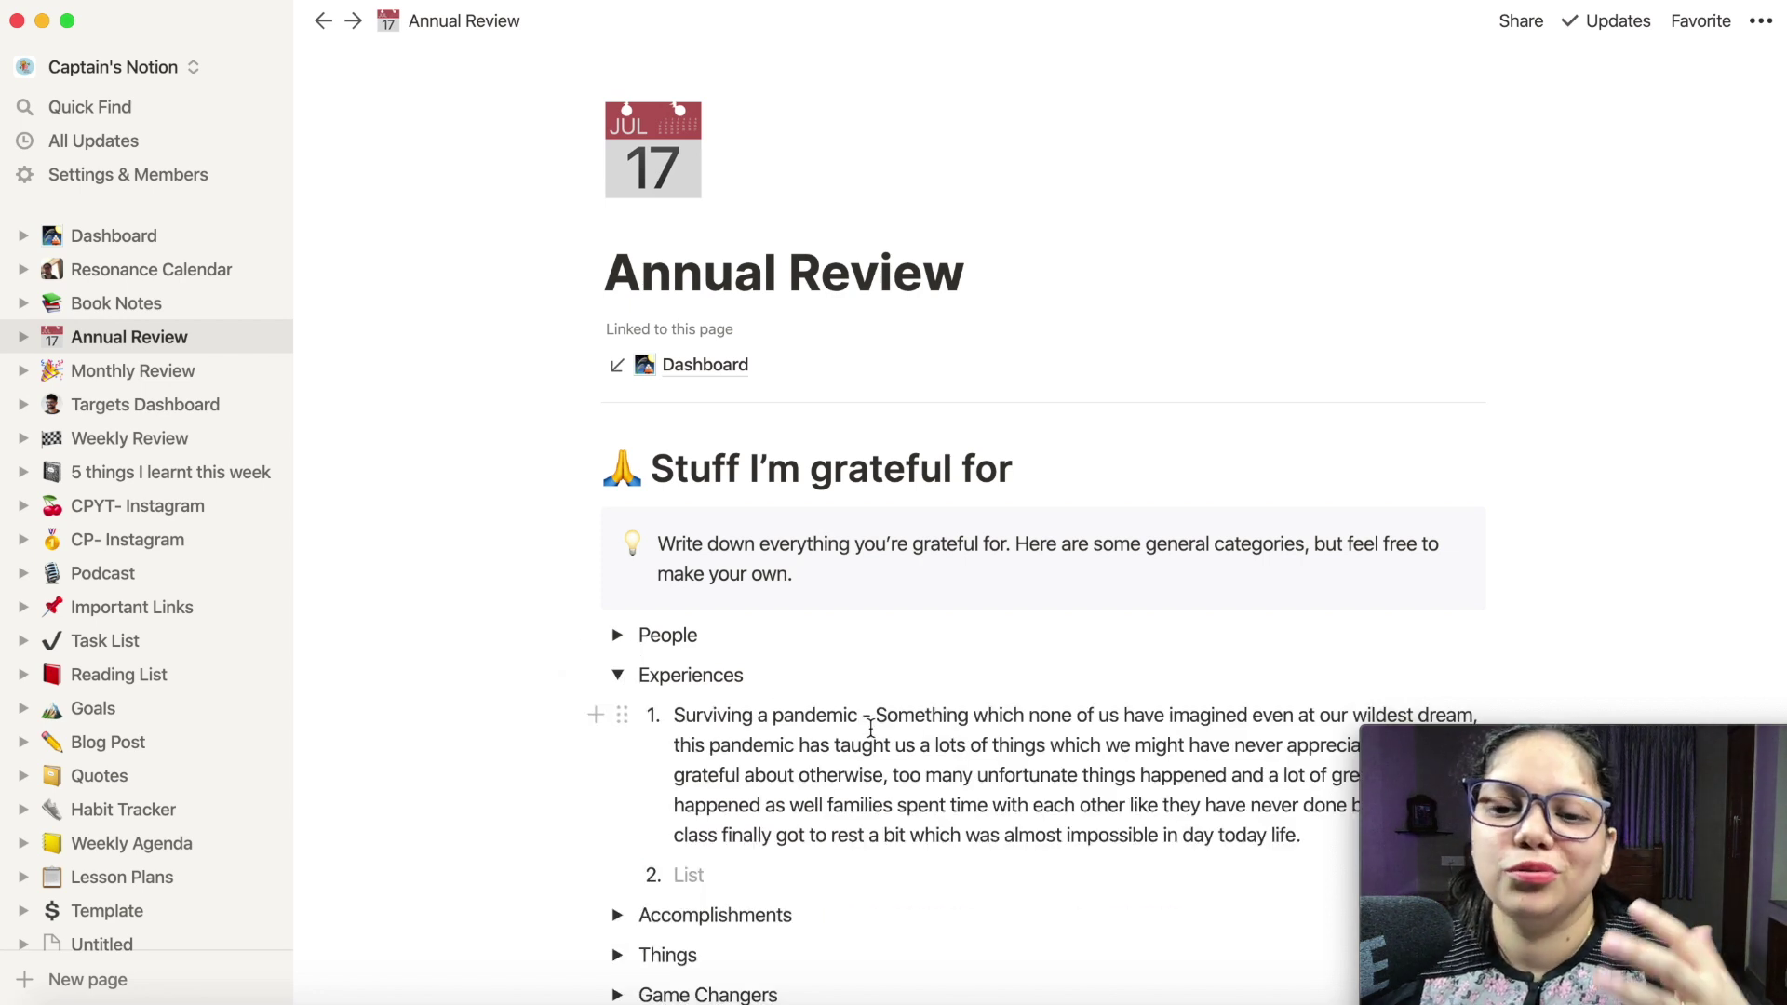
{"action": "scroll", "coordinate": [870, 727], "scroll_direction": "down", "scroll_amount": 5}
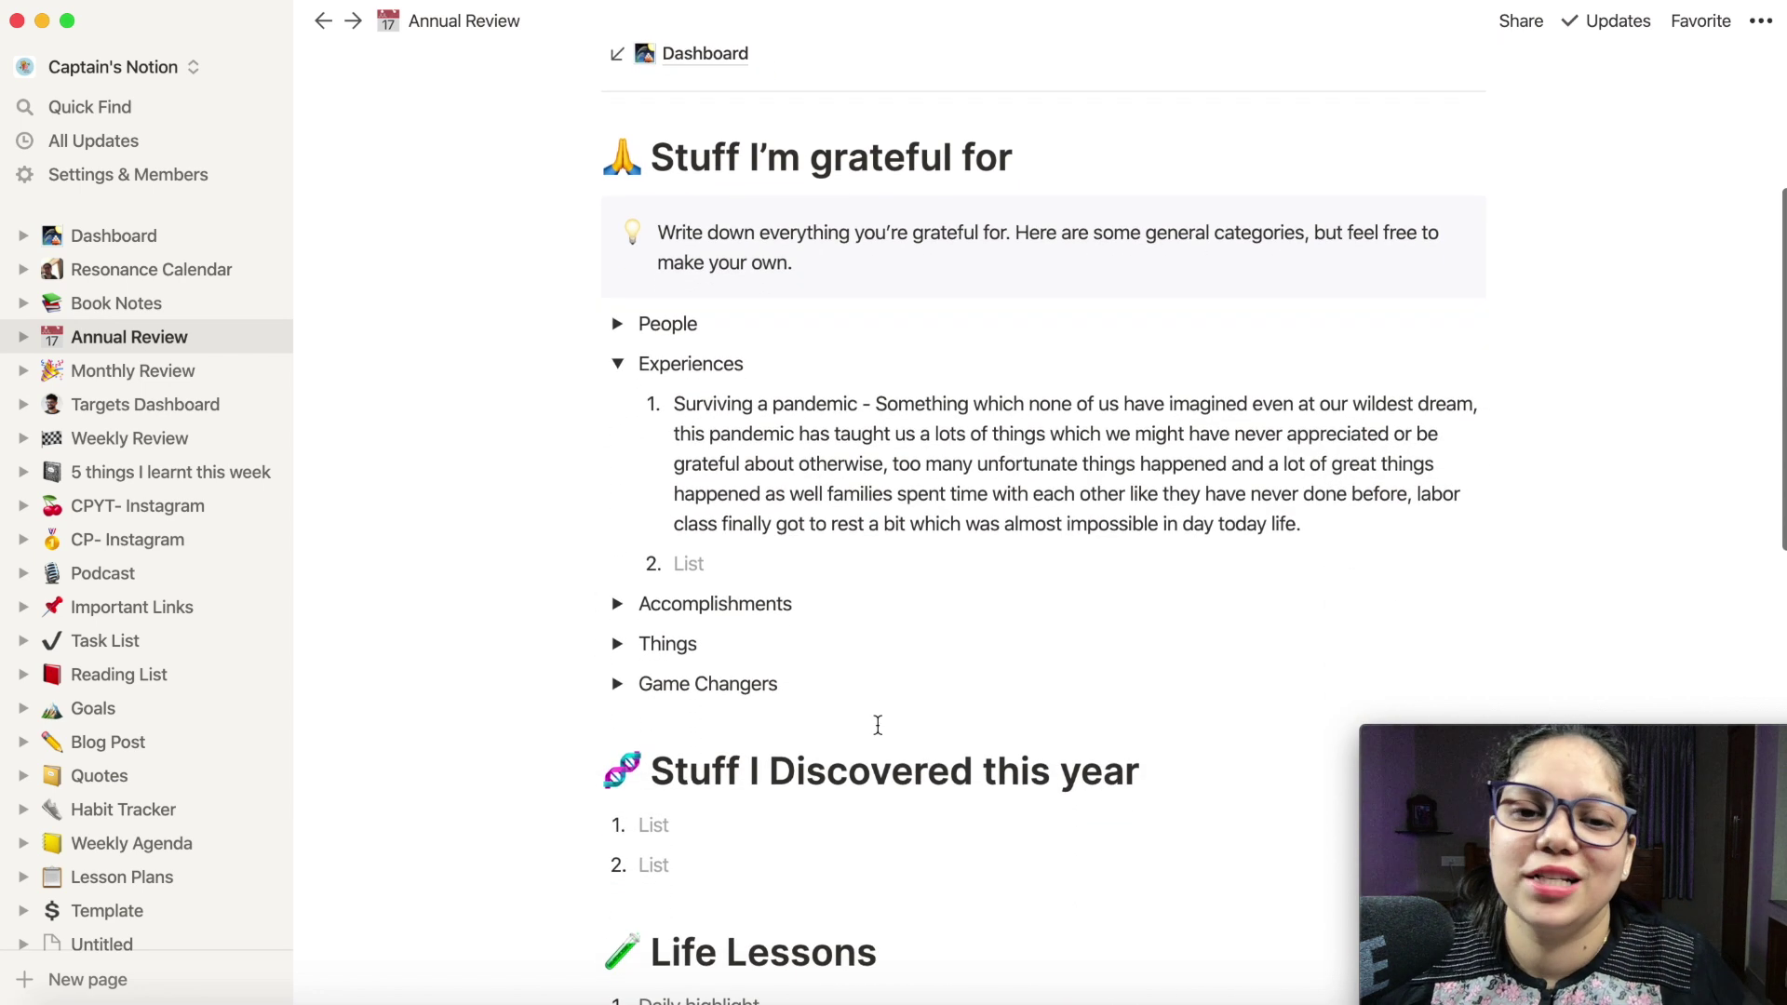
{"action": "scroll", "coordinate": [878, 725], "scroll_direction": "down", "scroll_amount": 2}
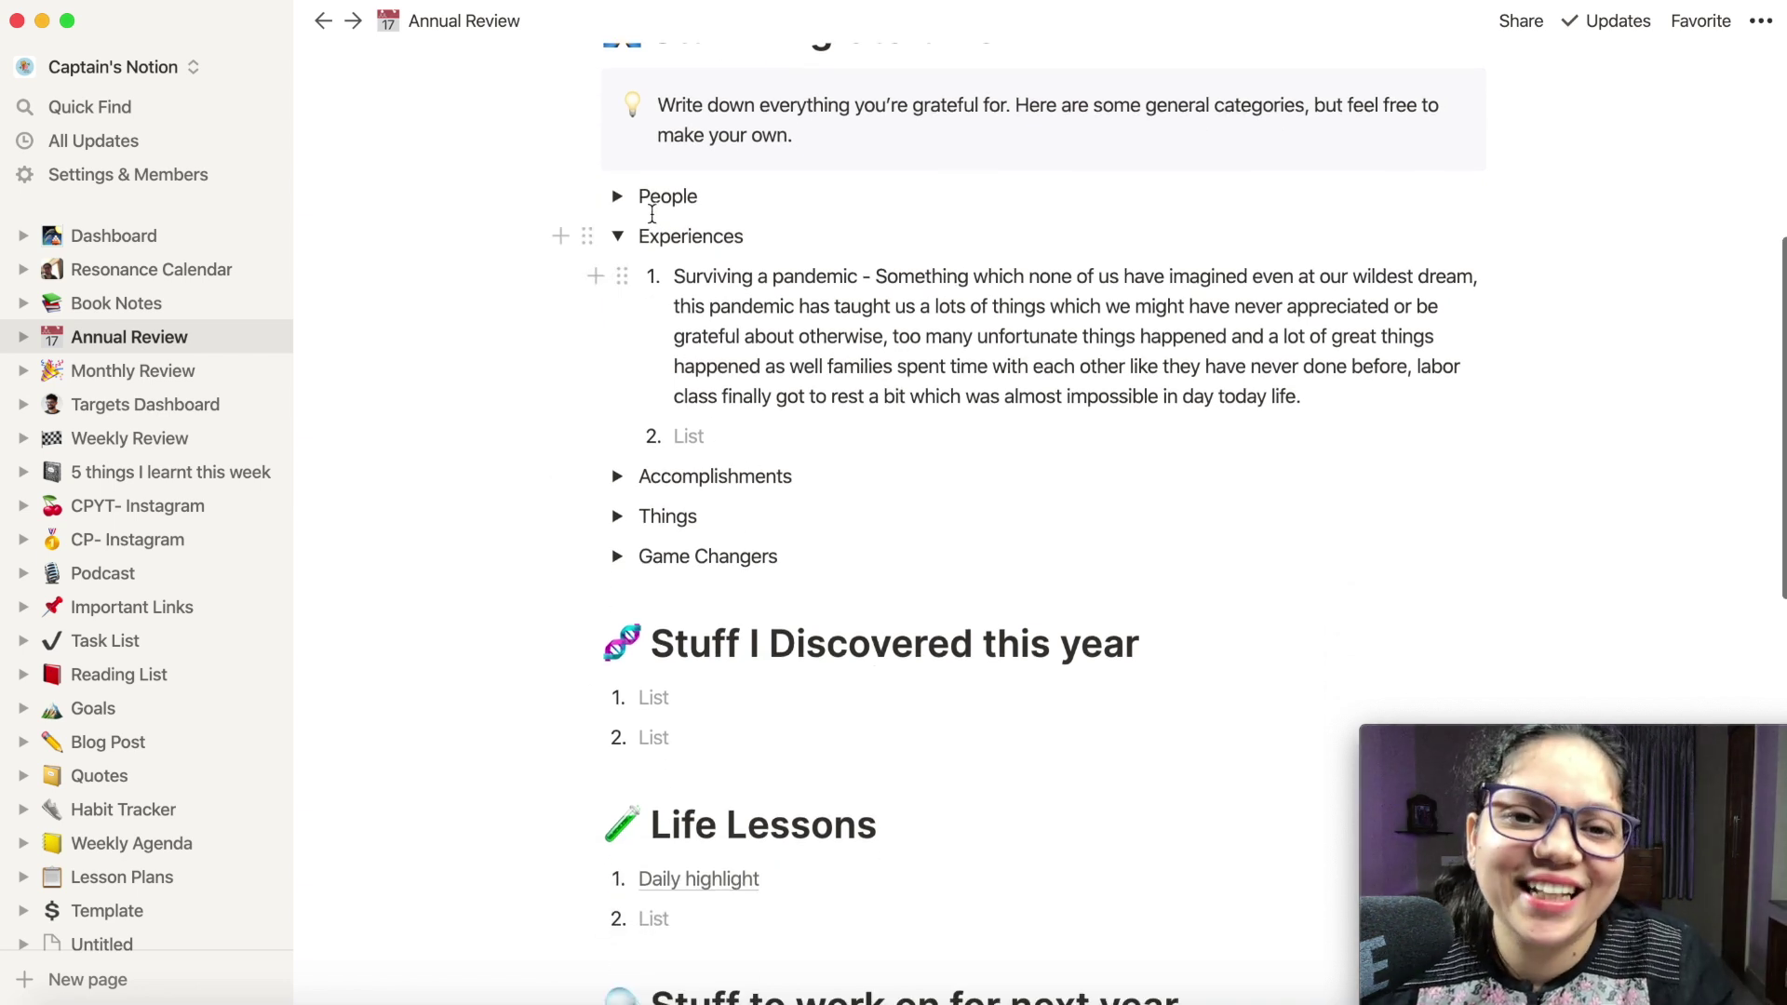
{"action": "left_click", "coordinate": [622, 238]}
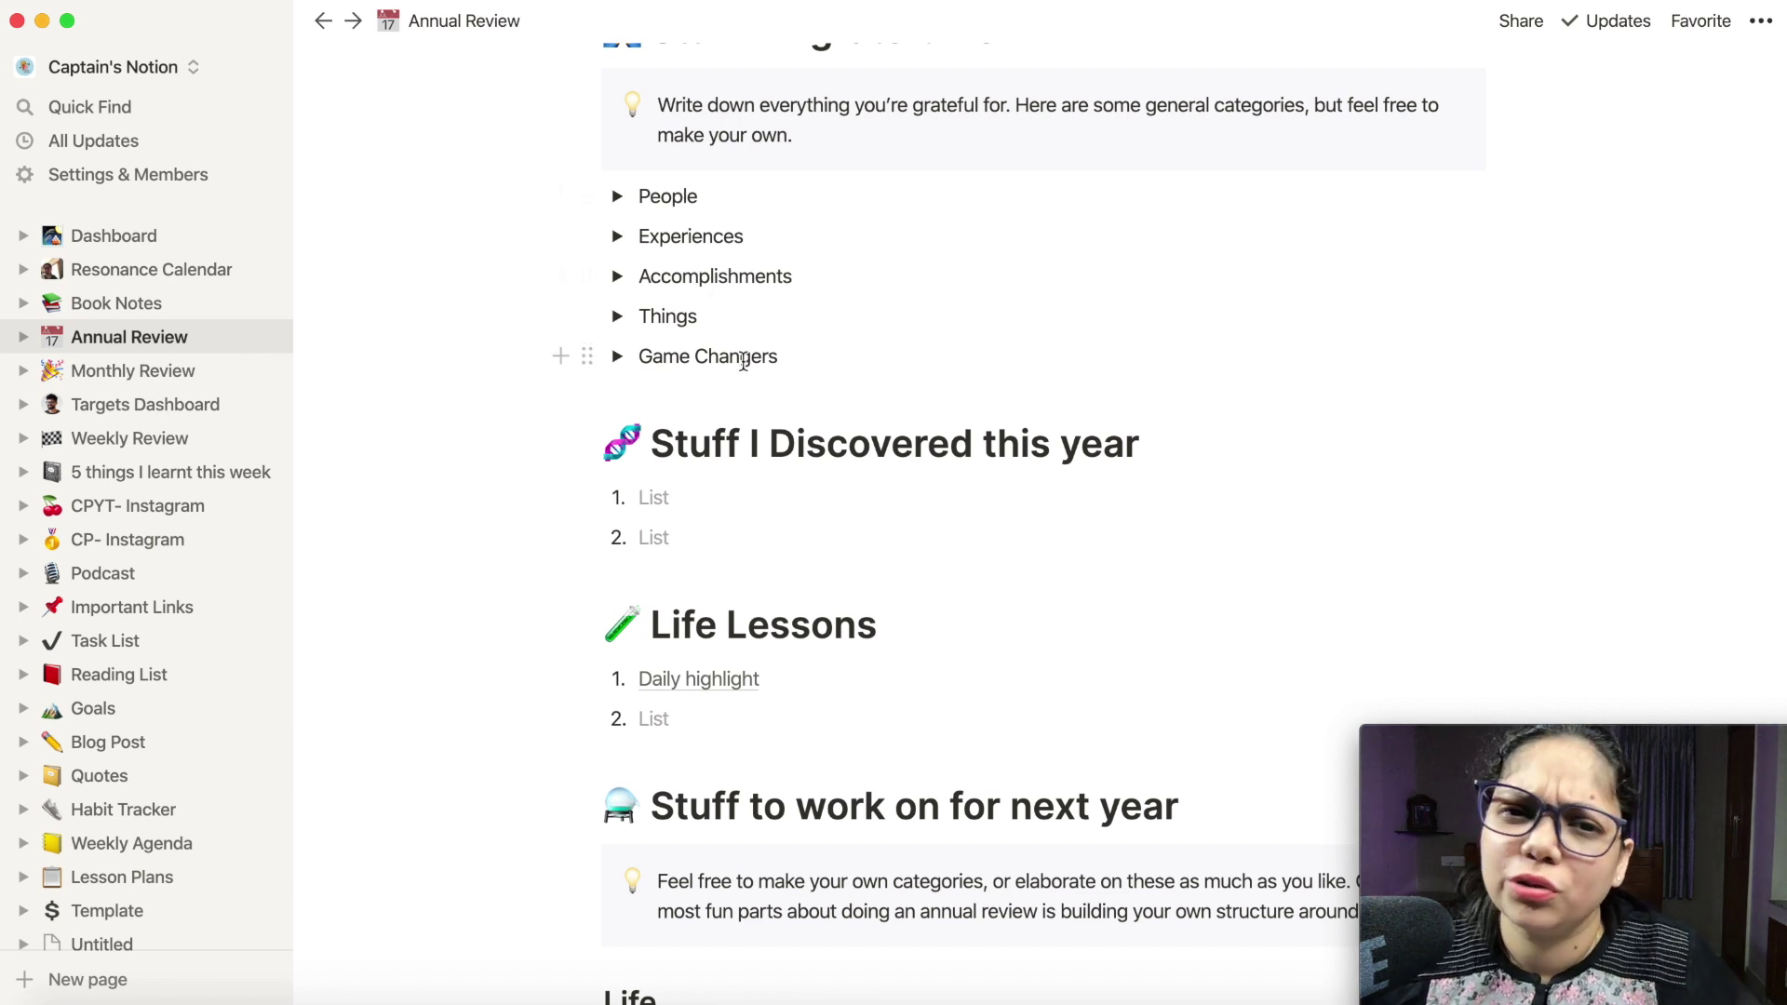
Look through the Annual Review page's sections, from the gratitude categories down to the Bucket List
{"action": "scroll", "coordinate": [744, 360], "scroll_direction": "up", "scroll_amount": 2}
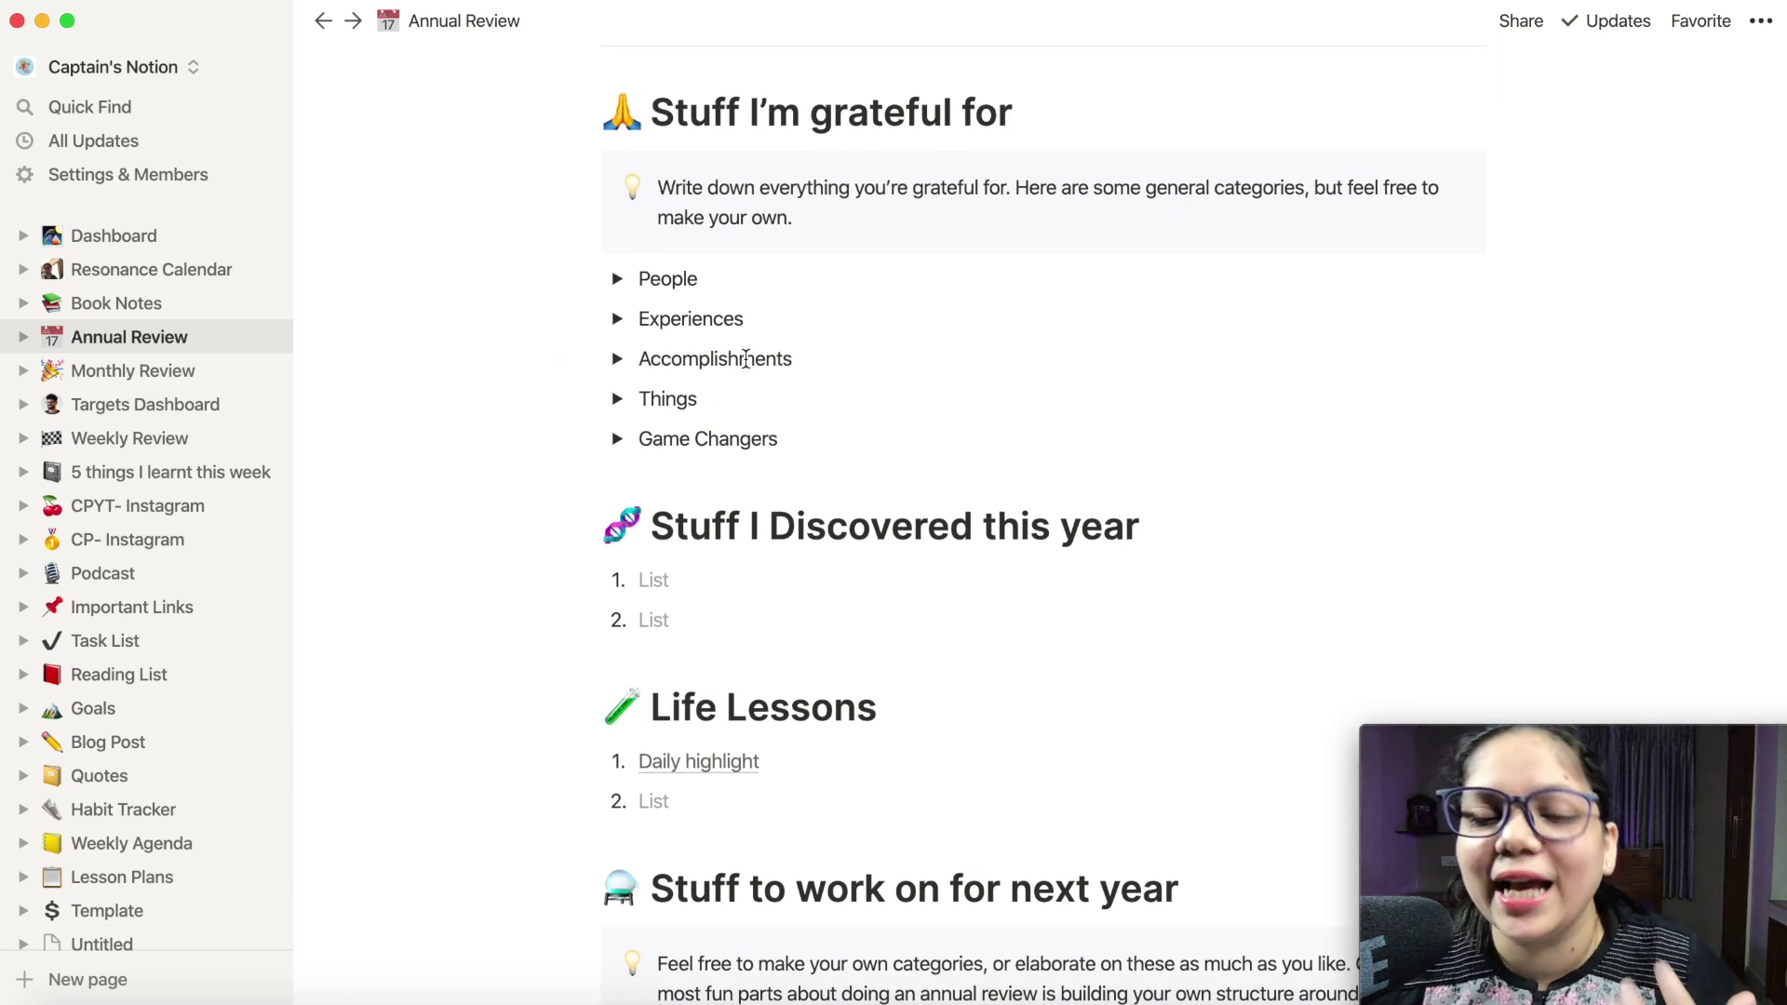
{"action": "scroll", "coordinate": [747, 359], "scroll_direction": "down", "scroll_amount": 2}
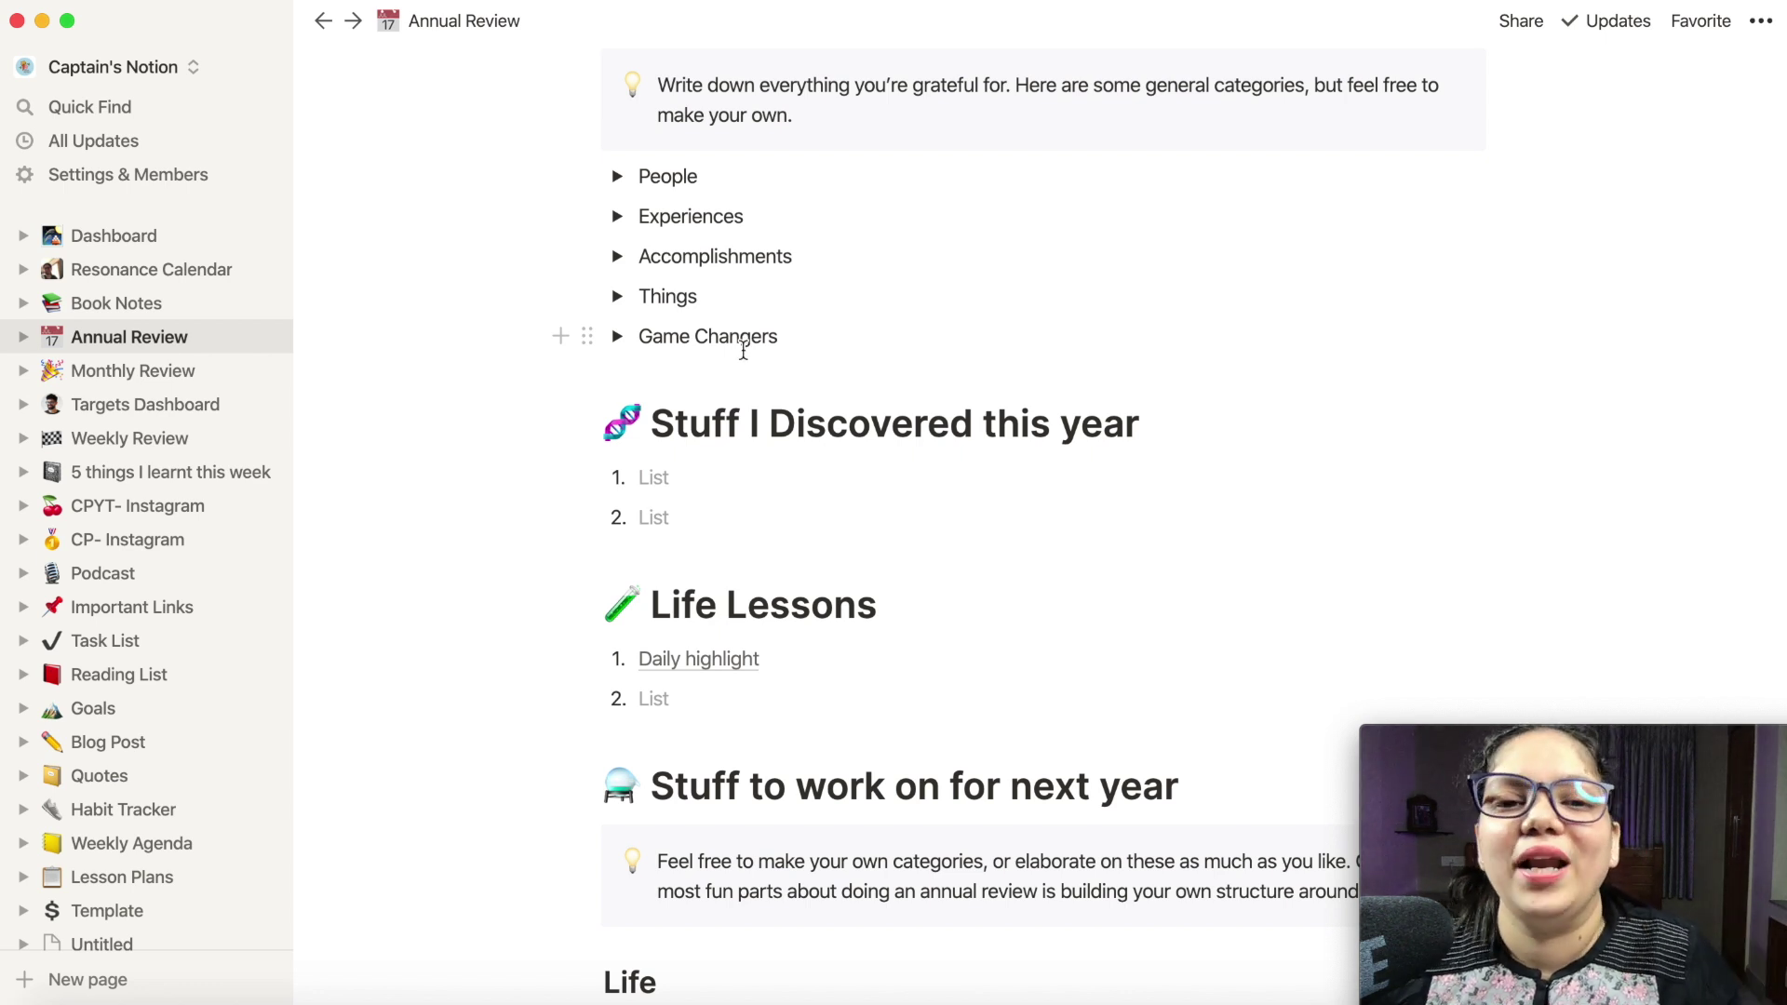
{"action": "scroll", "coordinate": [744, 351], "scroll_direction": "down", "scroll_amount": 2}
{"action": "scroll", "coordinate": [739, 350], "scroll_direction": "up", "scroll_amount": 4}
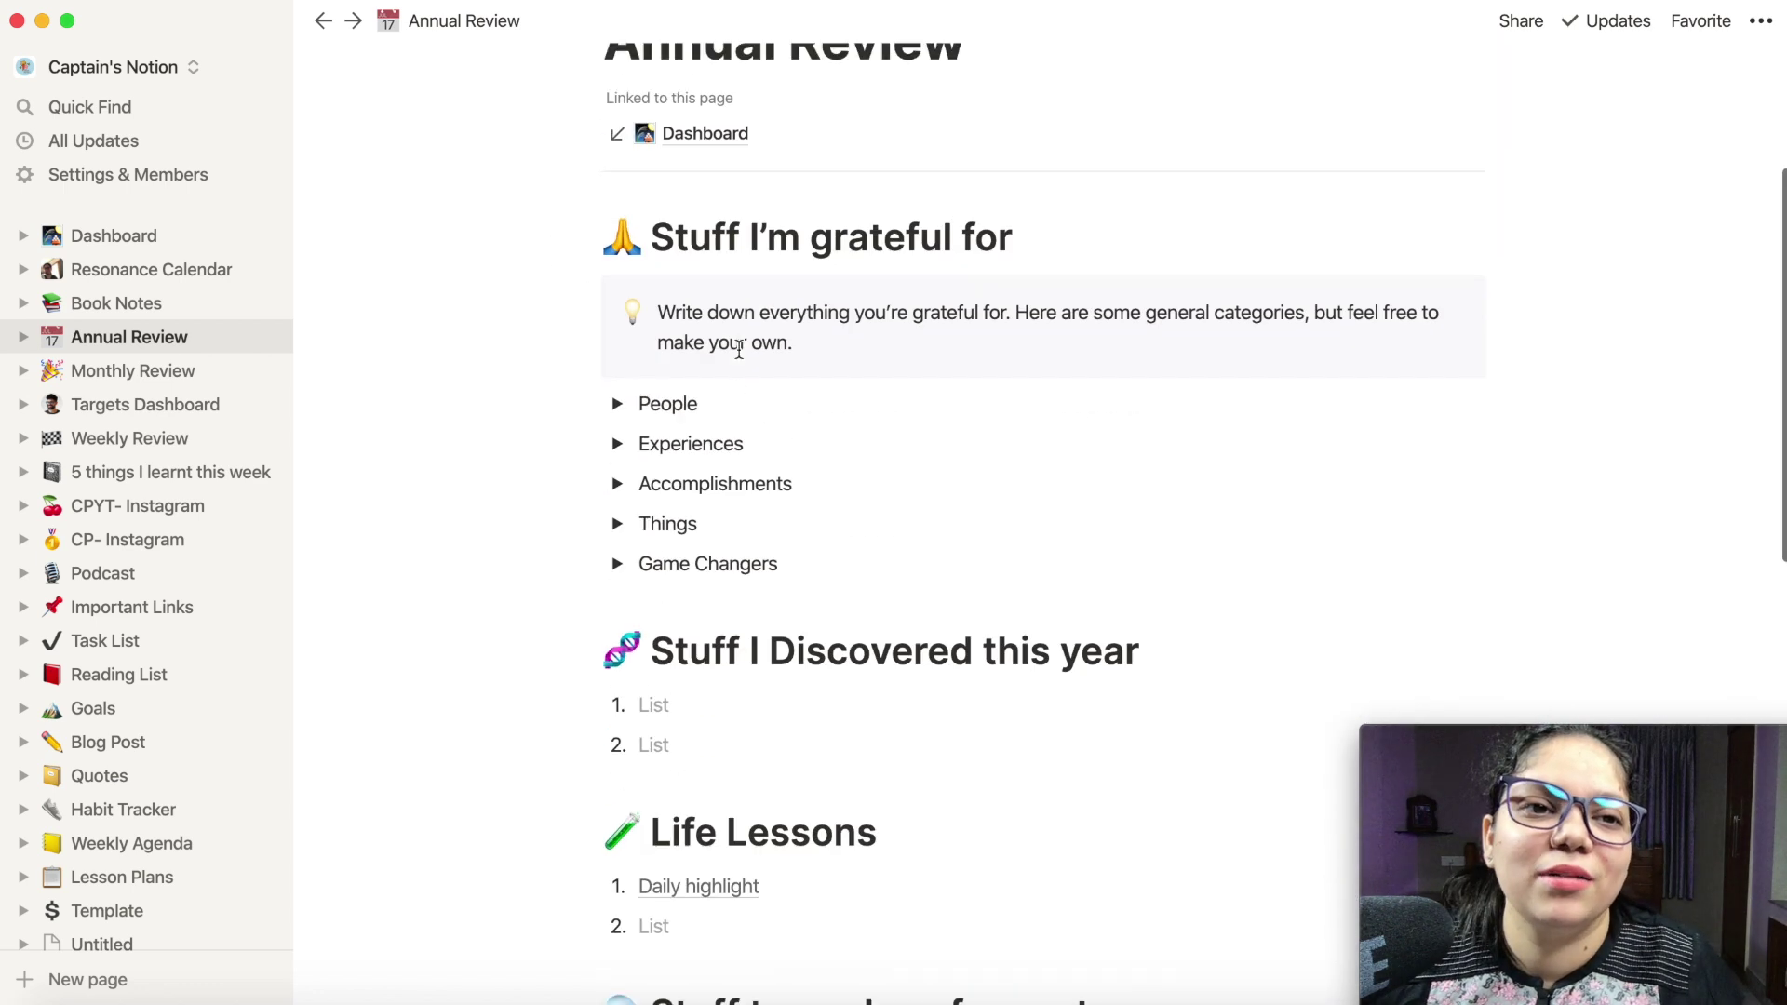
{"action": "scroll", "coordinate": [739, 350], "scroll_direction": "up", "scroll_amount": 3}
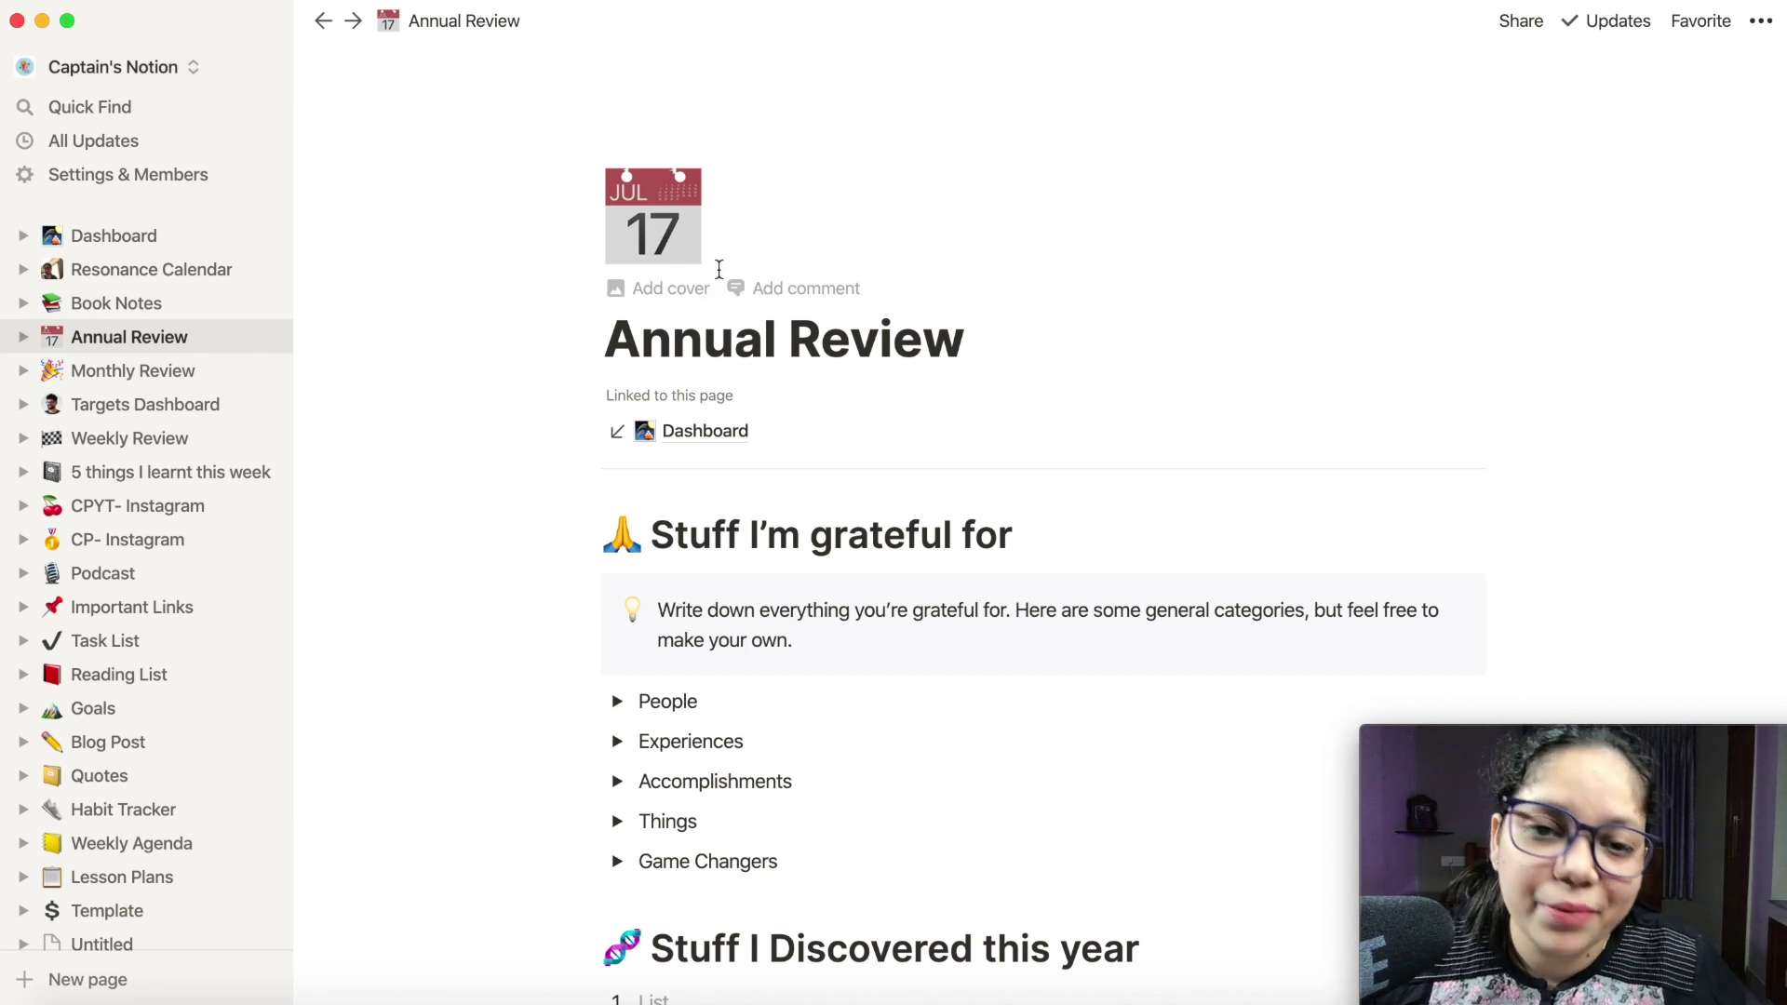
{"action": "scroll", "coordinate": [718, 269], "scroll_direction": "down", "scroll_amount": 3}
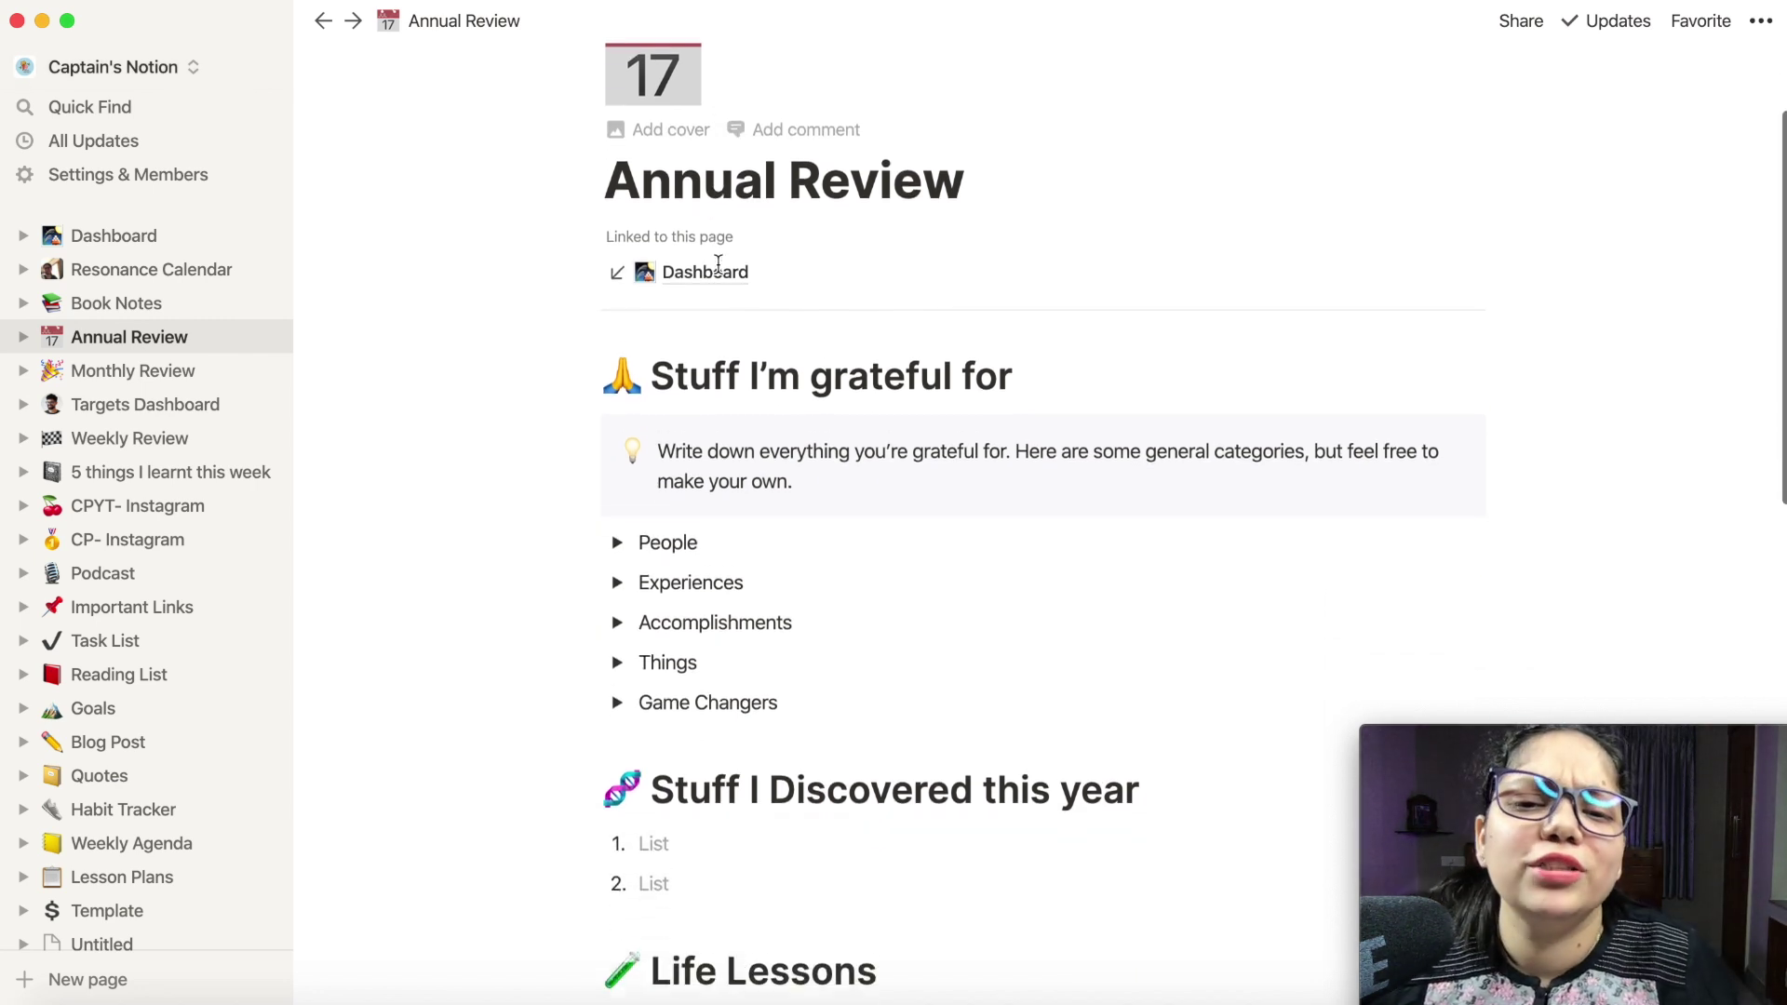
{"action": "scroll", "coordinate": [719, 264], "scroll_direction": "down", "scroll_amount": 5}
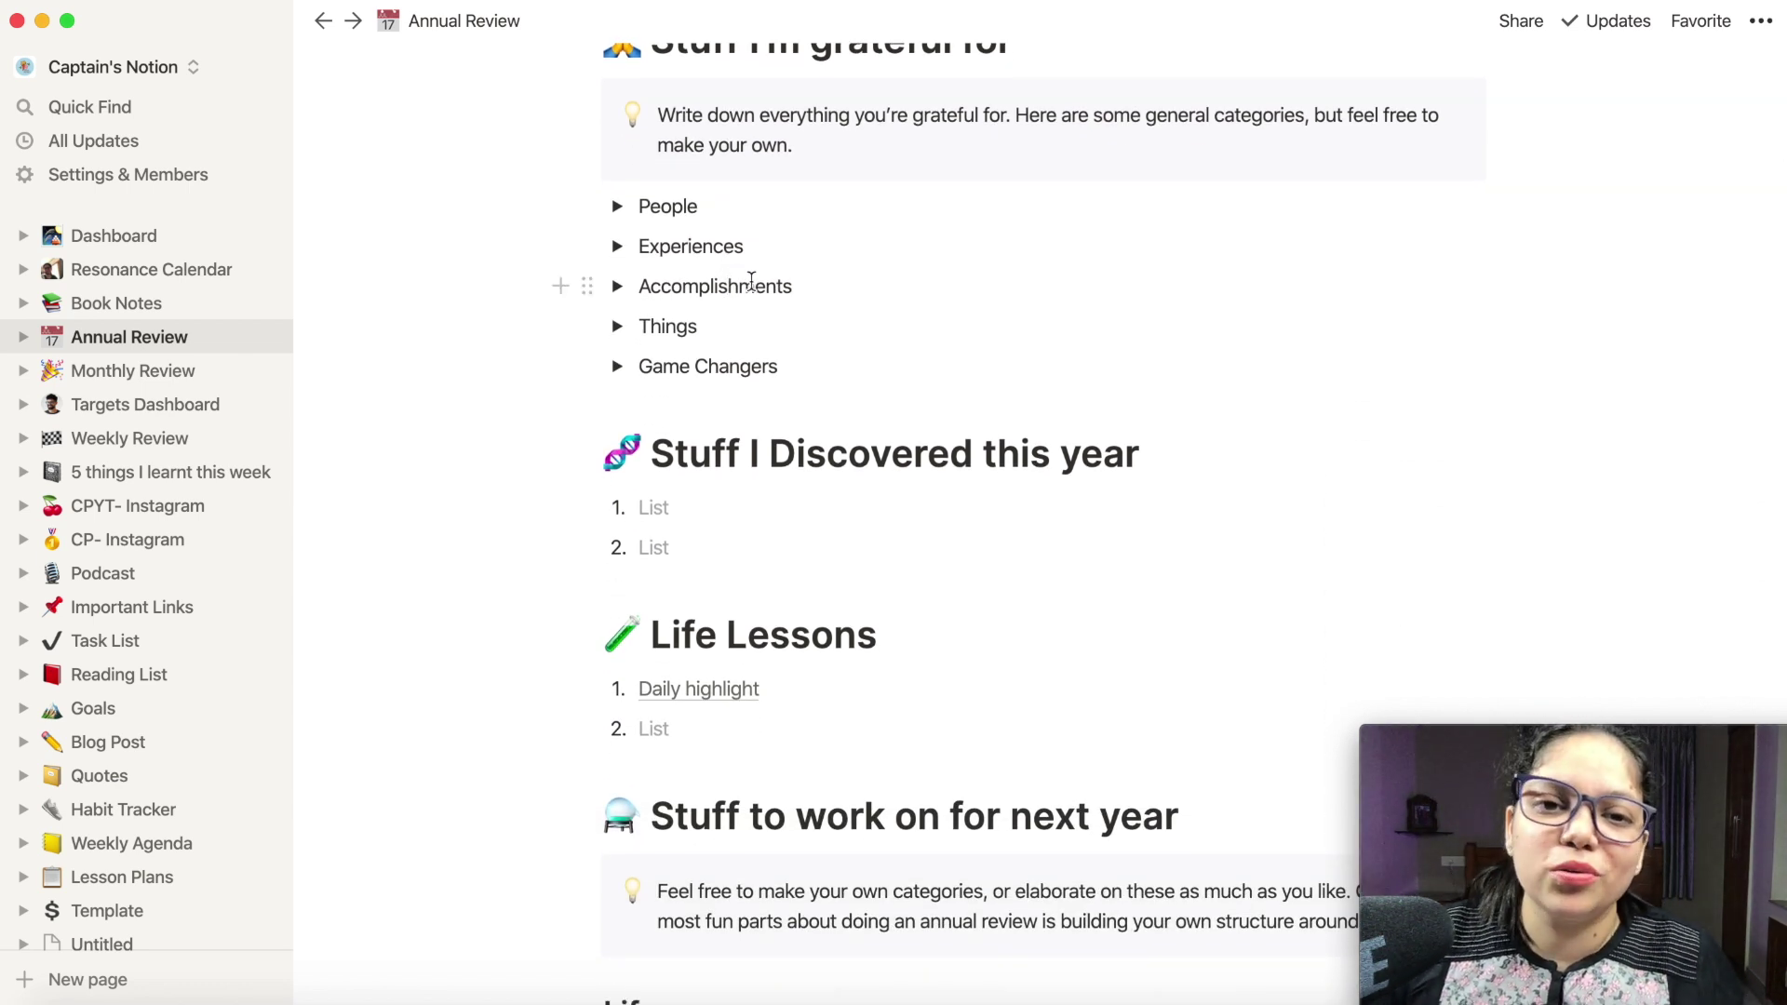
{"action": "scroll", "coordinate": [771, 277], "scroll_direction": "down", "scroll_amount": 1}
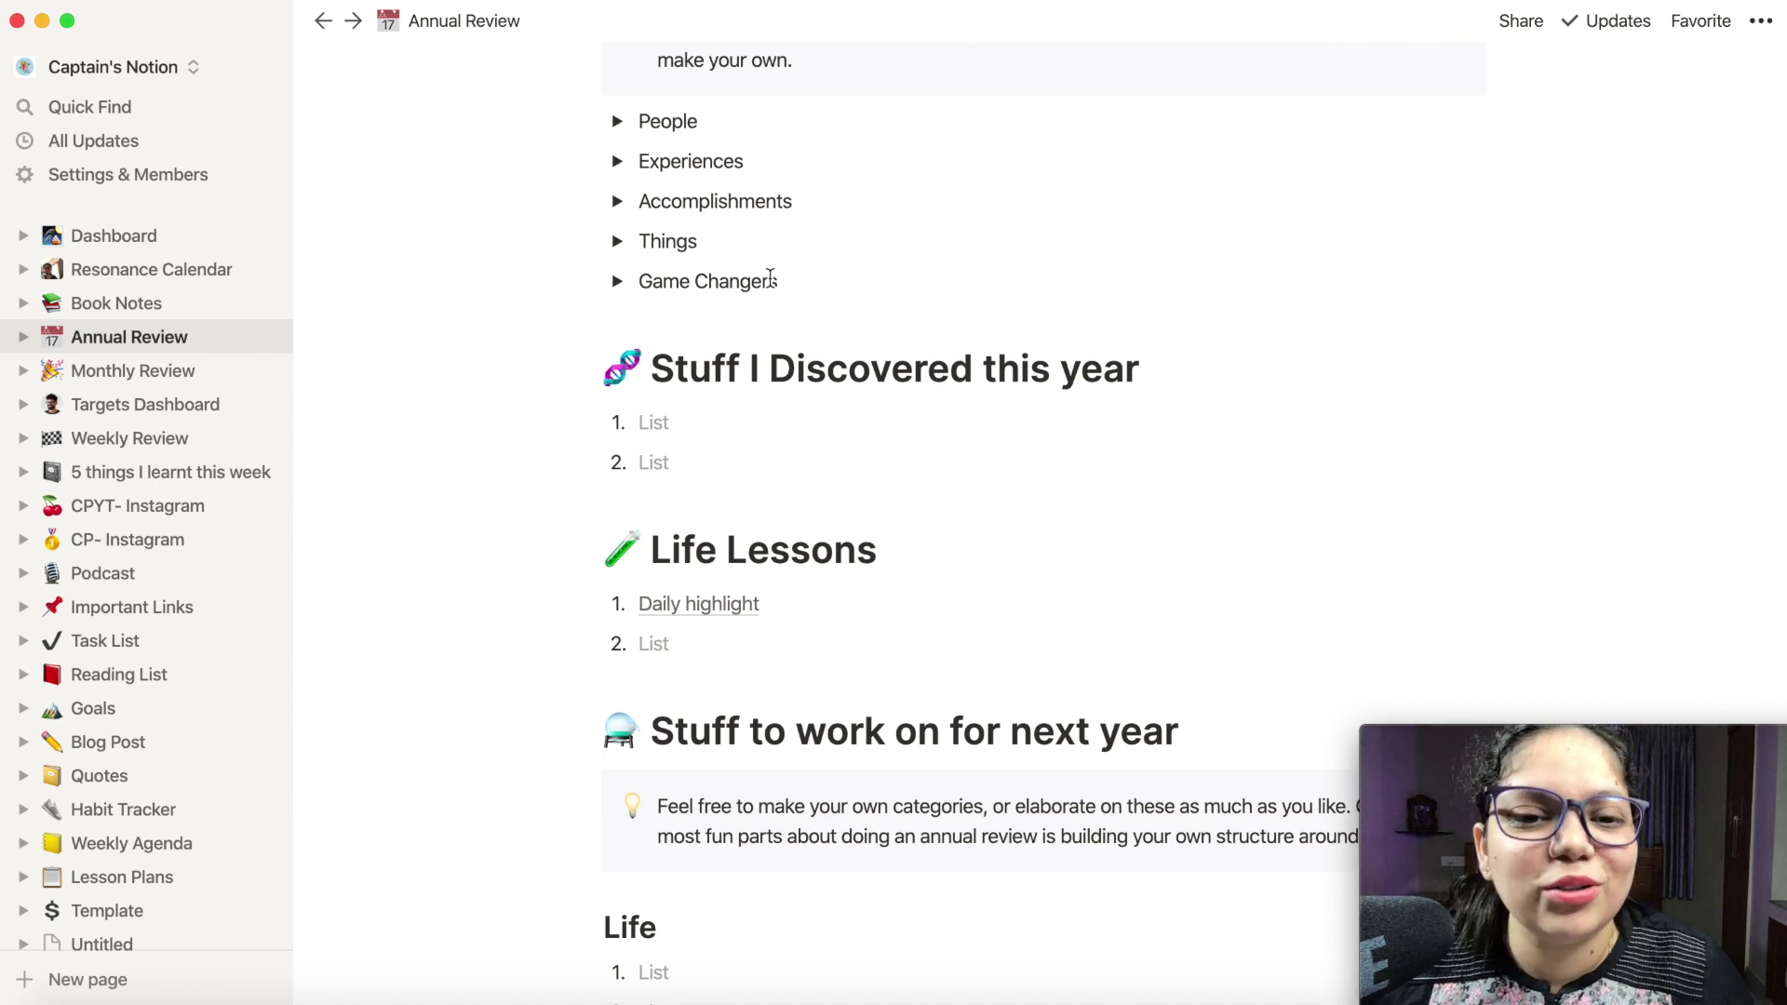
{"action": "scroll", "coordinate": [773, 279], "scroll_direction": "down", "scroll_amount": 1}
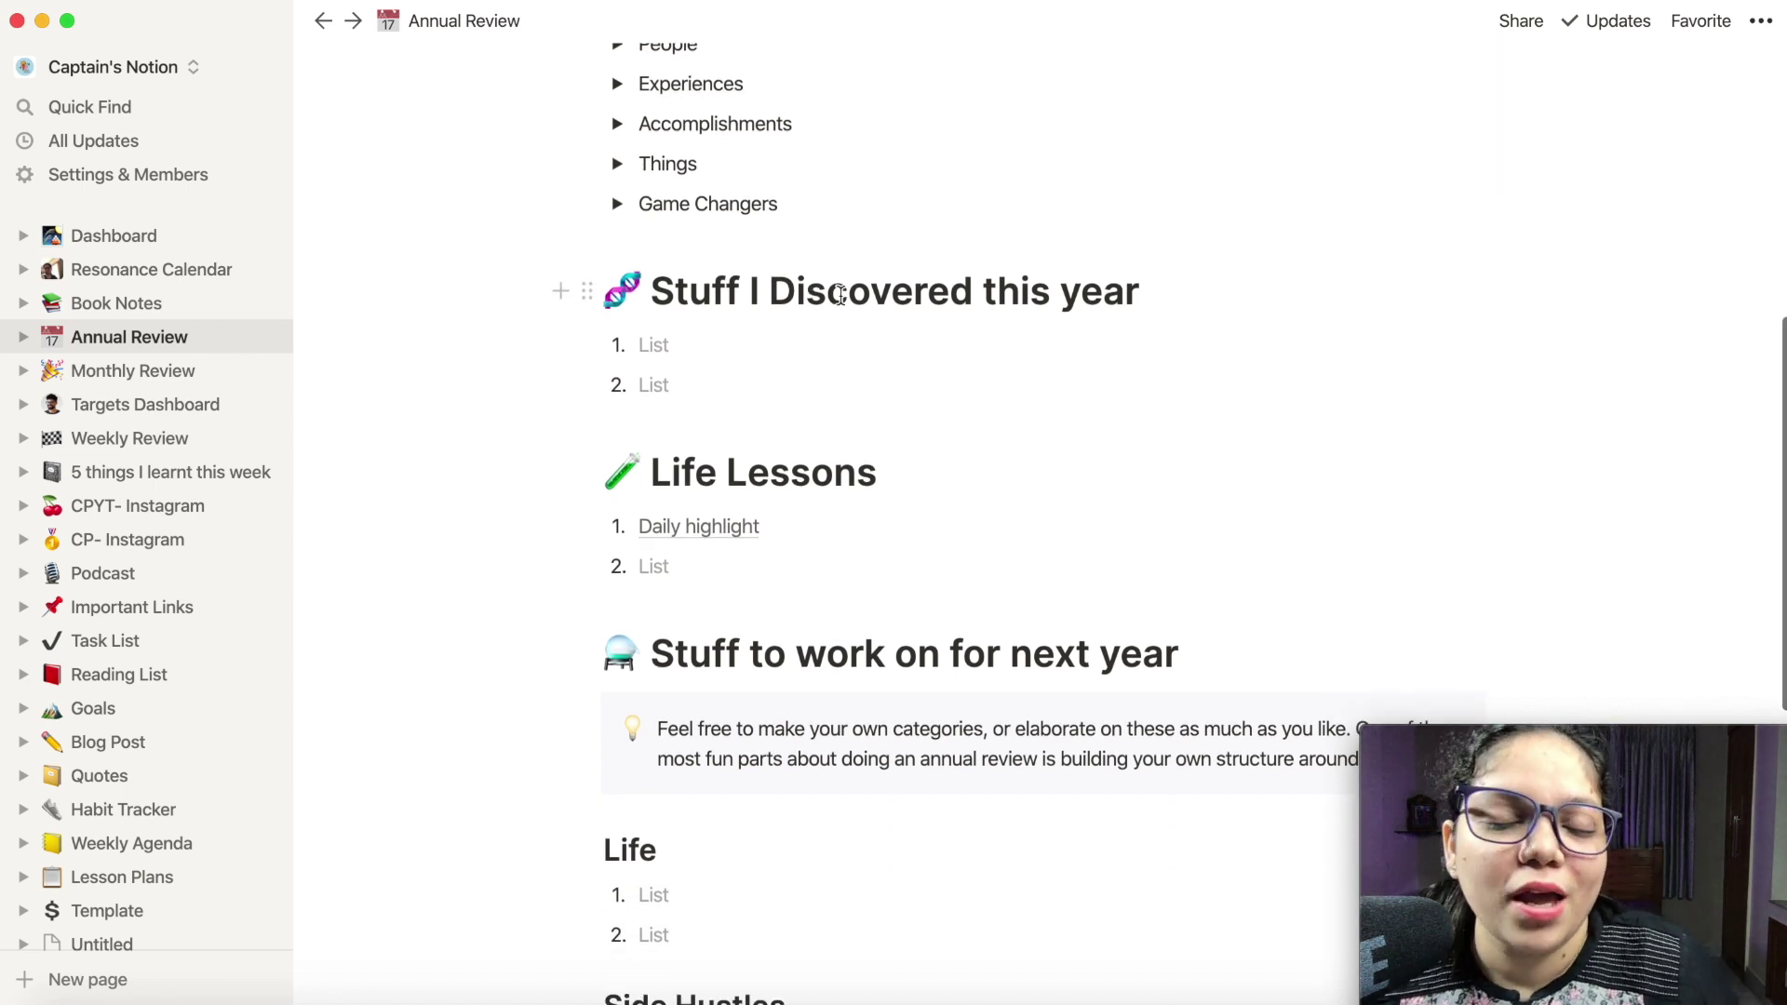
{"action": "scroll", "coordinate": [792, 426], "scroll_direction": "down", "scroll_amount": 2}
{"action": "scroll", "coordinate": [797, 410], "scroll_direction": "down", "scroll_amount": 2}
{"action": "scroll", "coordinate": [802, 410], "scroll_direction": "down", "scroll_amount": 5}
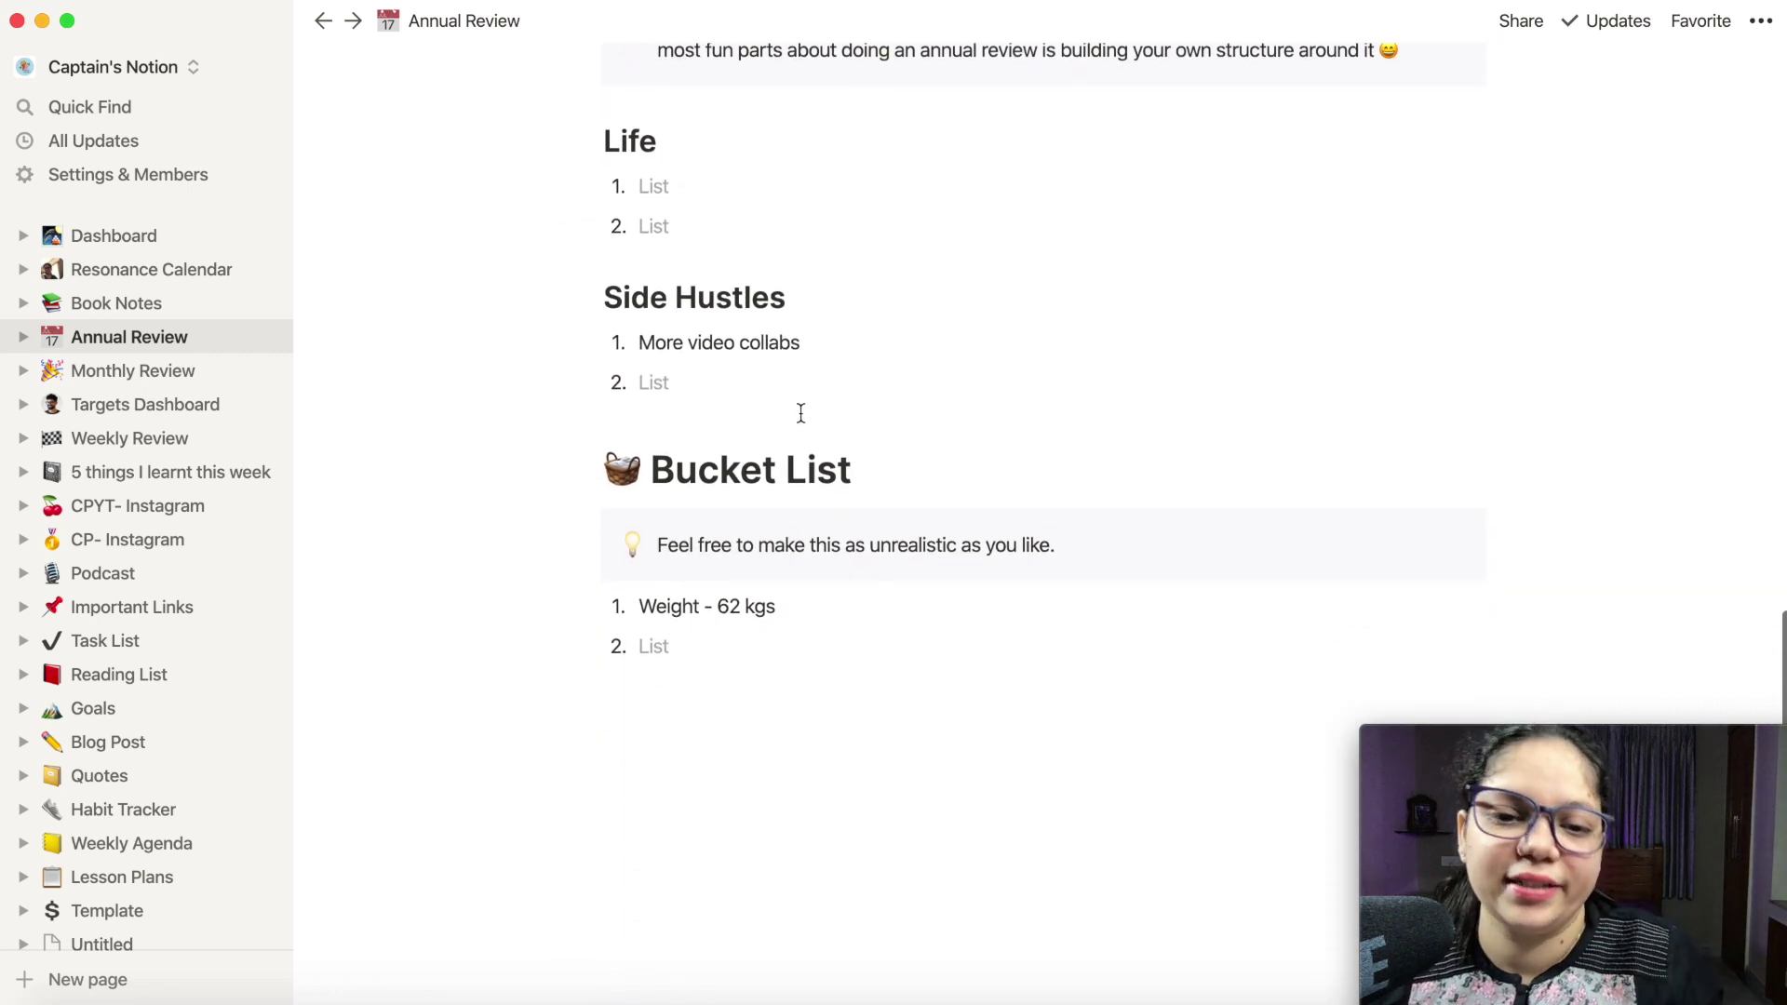
{"action": "scroll", "coordinate": [838, 396], "scroll_direction": "up", "scroll_amount": 10}
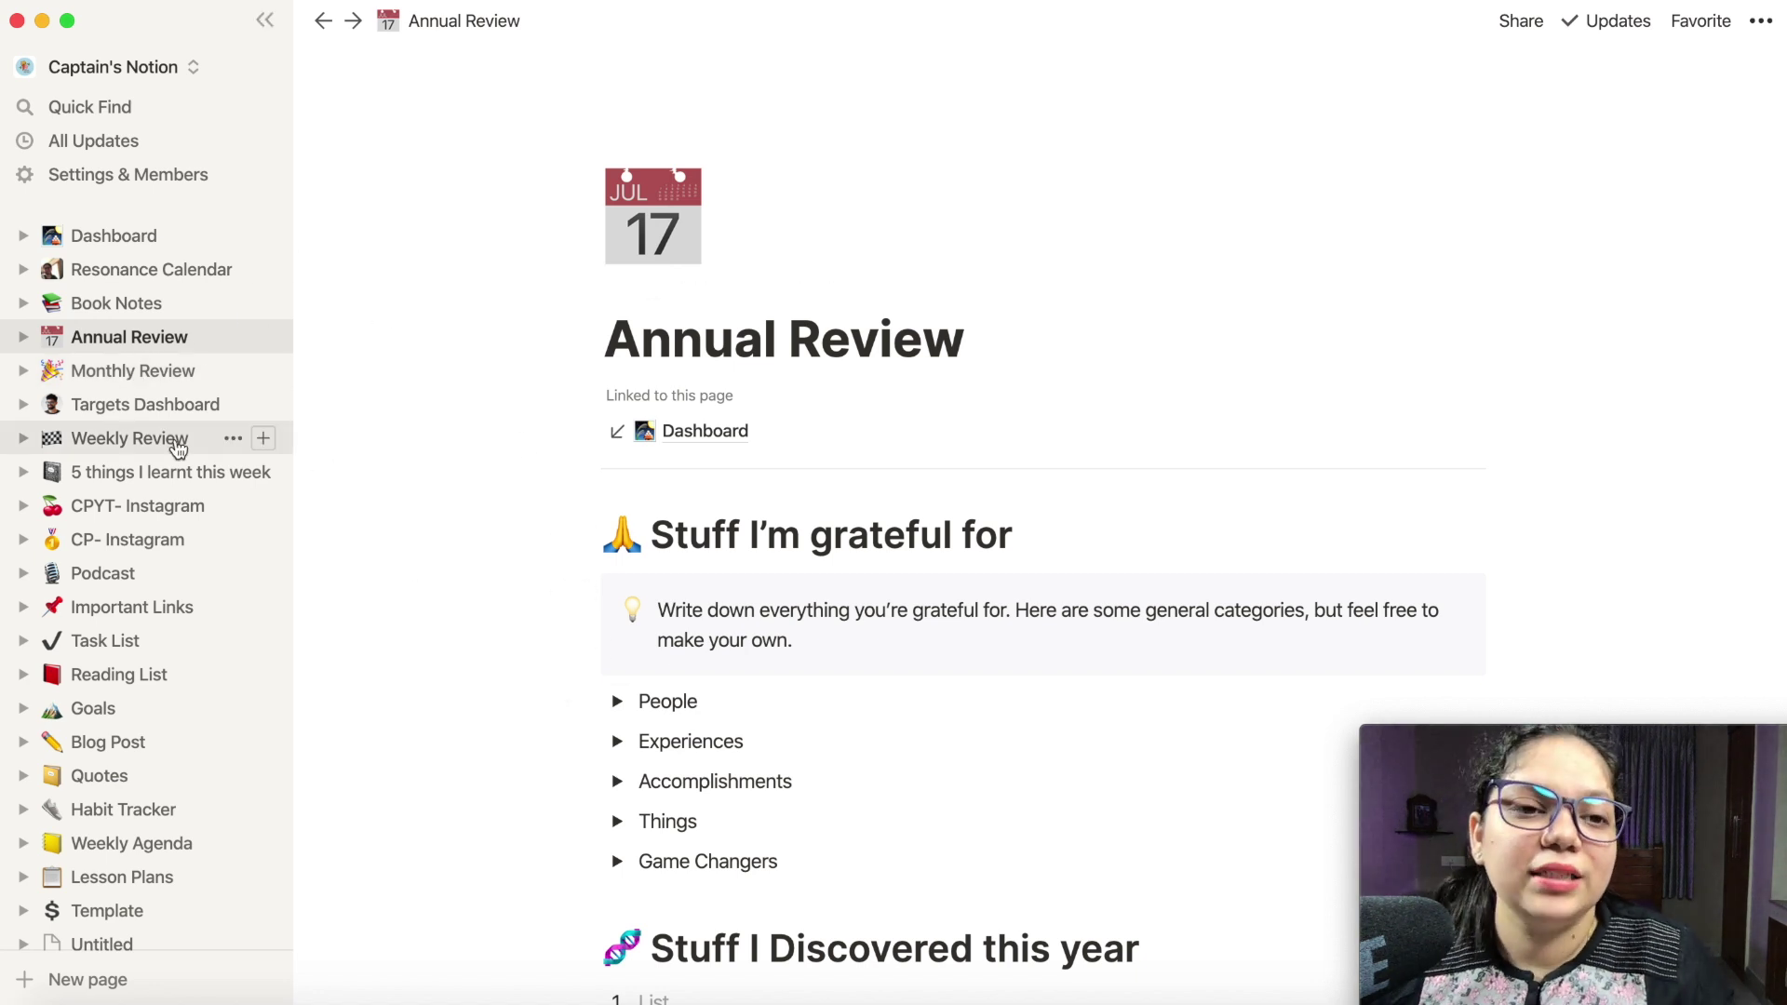
Open the Dashboard page and examine its Reviews, Youtube and Notes sections and the Habit Tracker table's columns
{"action": "left_click", "coordinate": [123, 245]}
{"action": "scroll", "coordinate": [1025, 638], "scroll_direction": "down", "scroll_amount": 3}
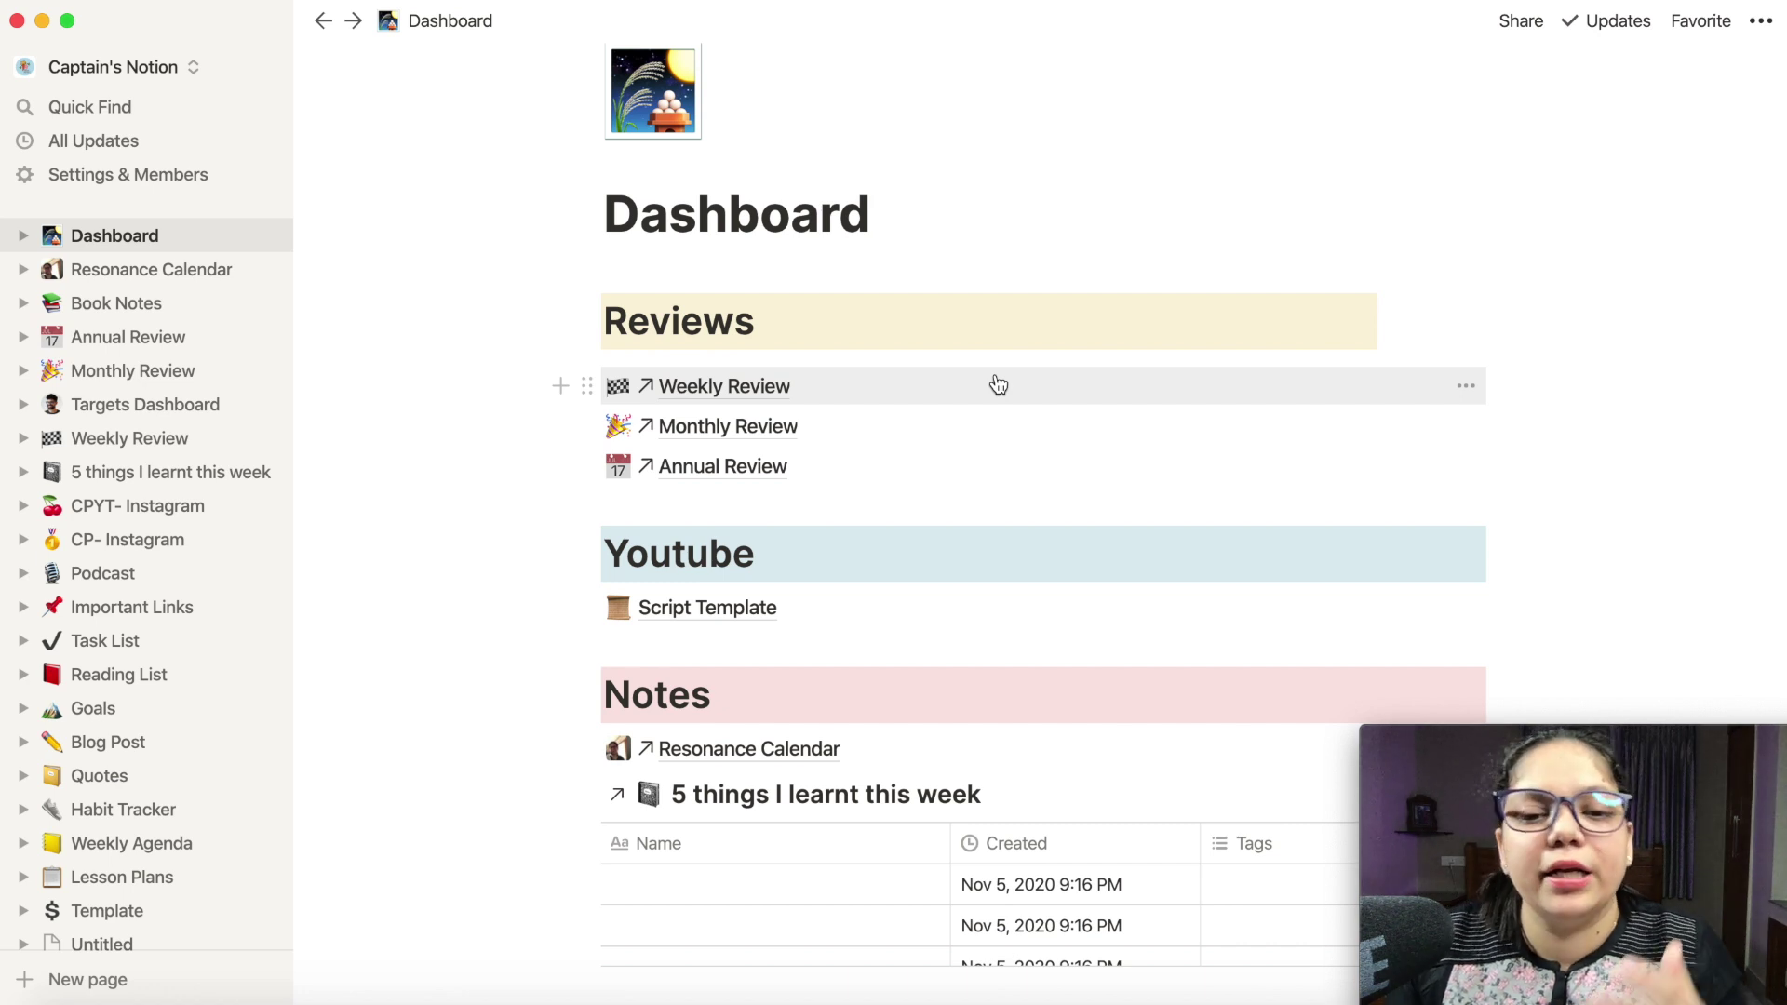
{"action": "scroll", "coordinate": [978, 677], "scroll_direction": "down", "scroll_amount": 8}
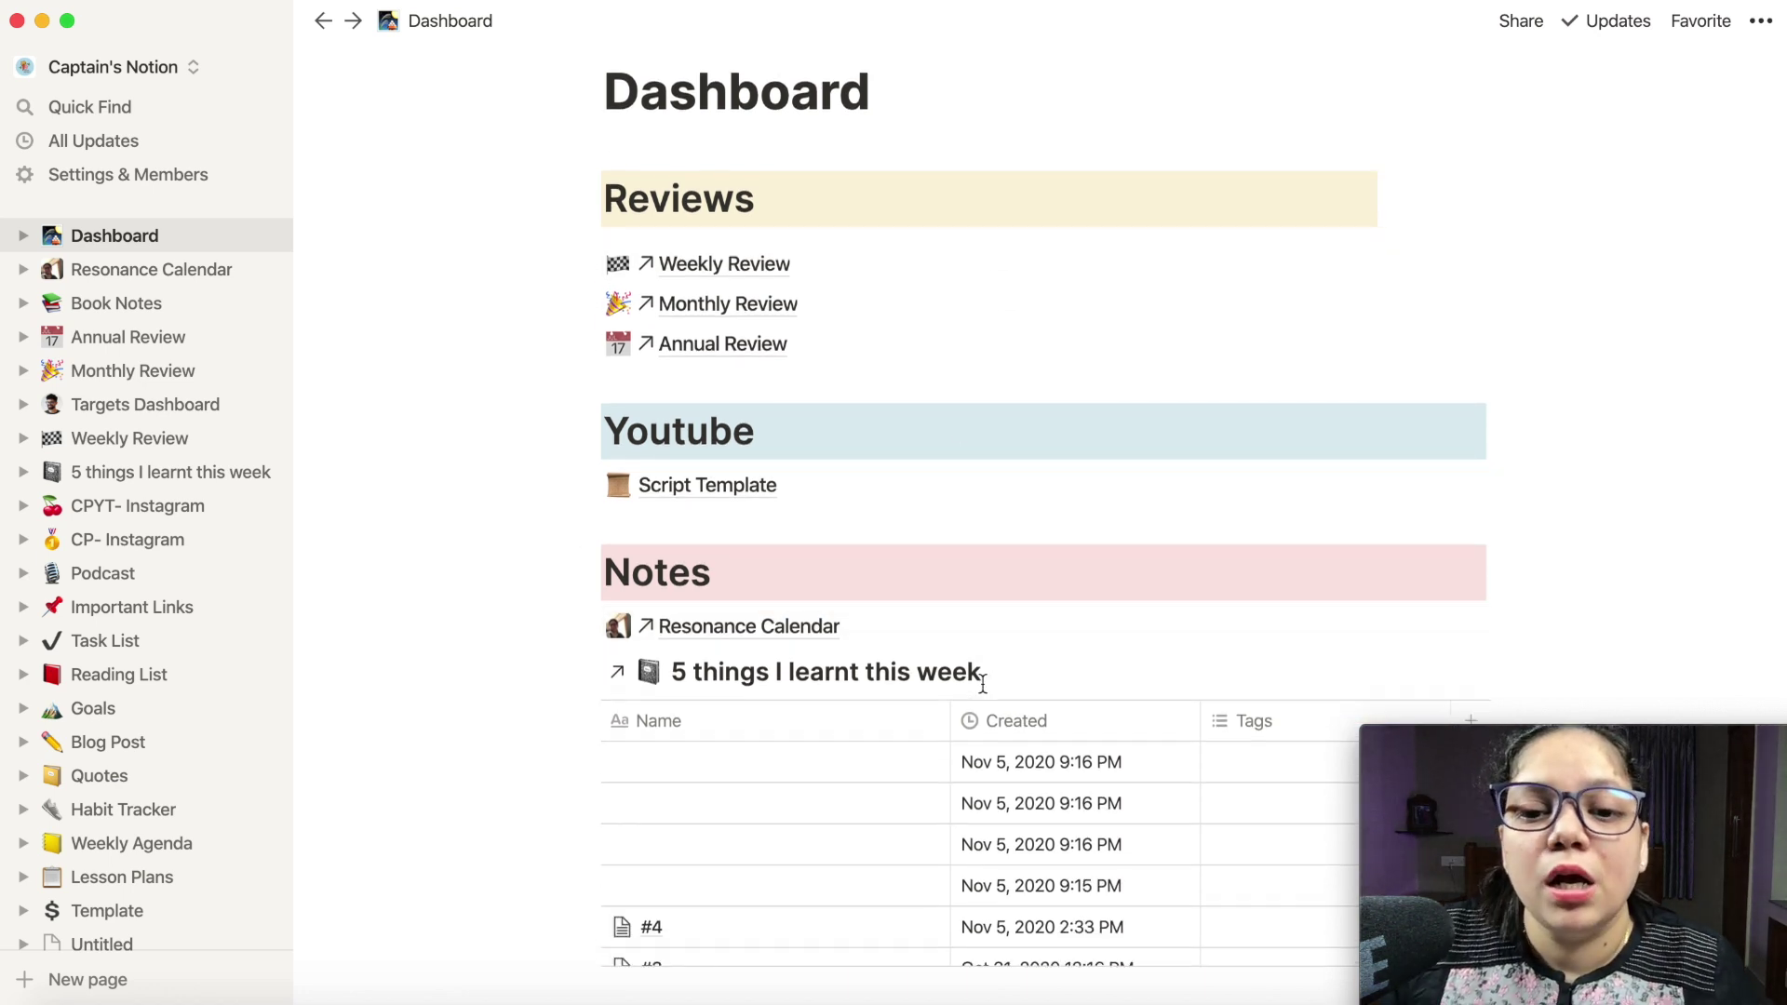
{"action": "scroll", "coordinate": [983, 689], "scroll_direction": "down", "scroll_amount": 2}
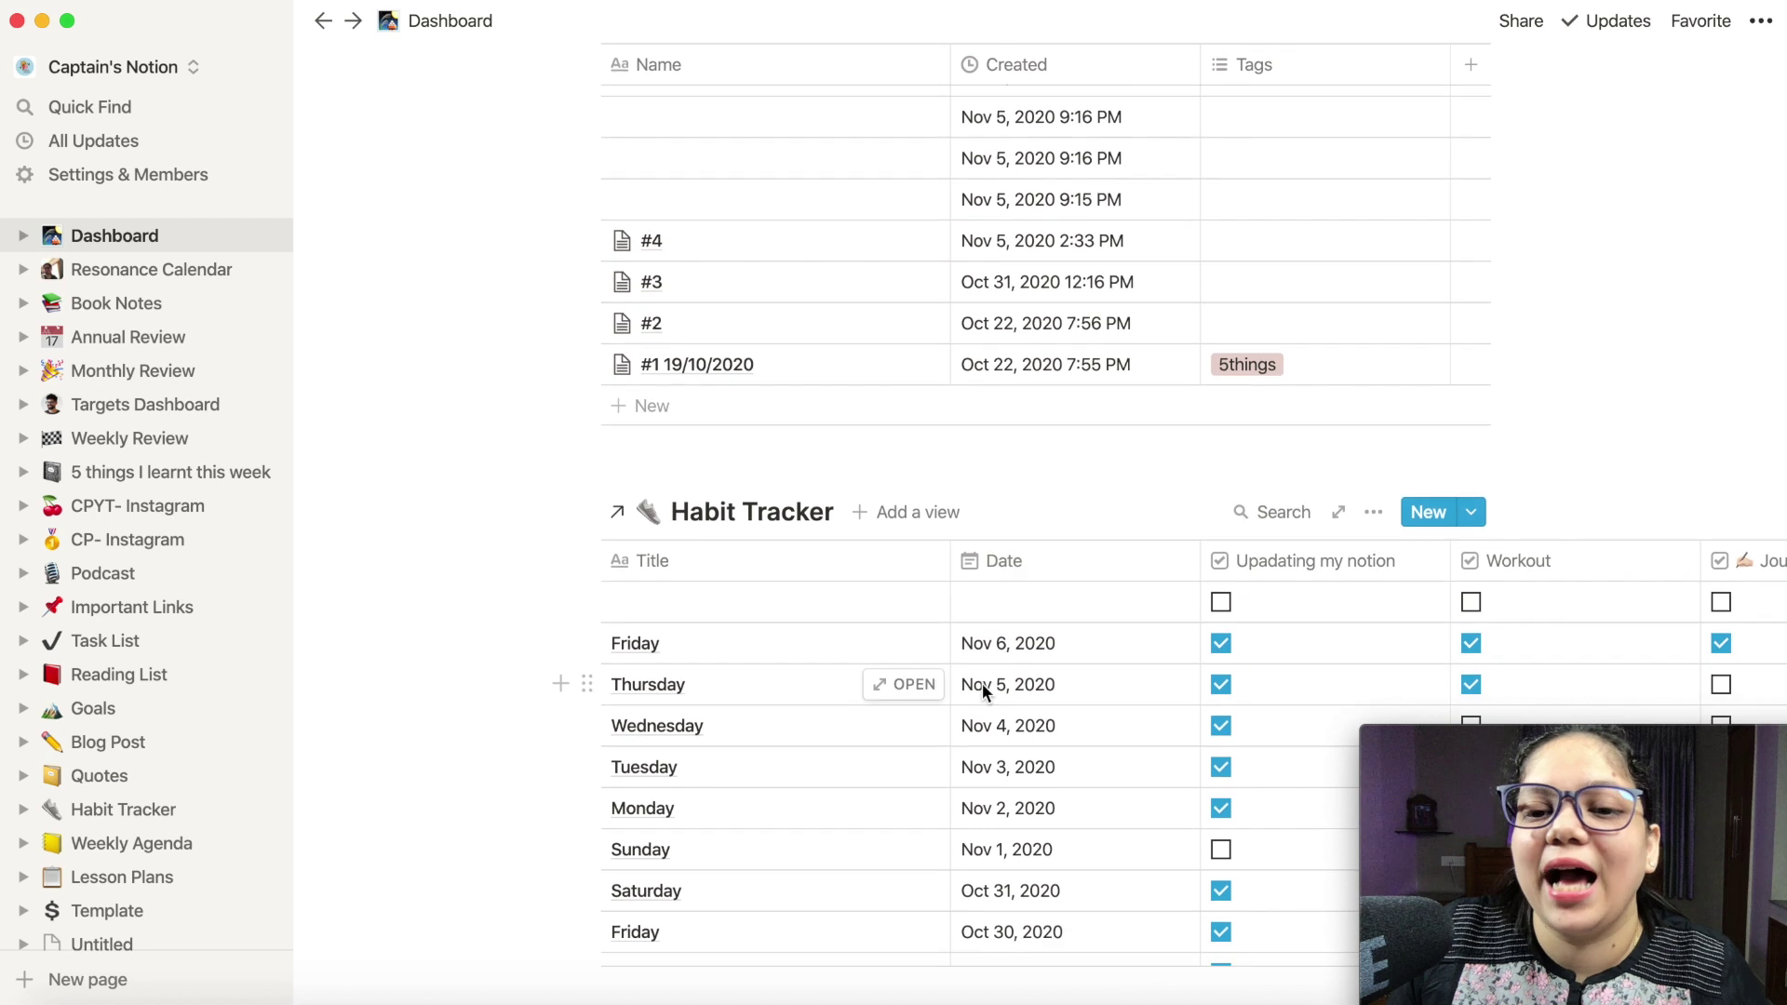
{"action": "scroll", "coordinate": [996, 677], "scroll_direction": "down", "scroll_amount": 3}
{"action": "scroll", "coordinate": [1332, 560], "scroll_direction": "right", "scroll_amount": 10}
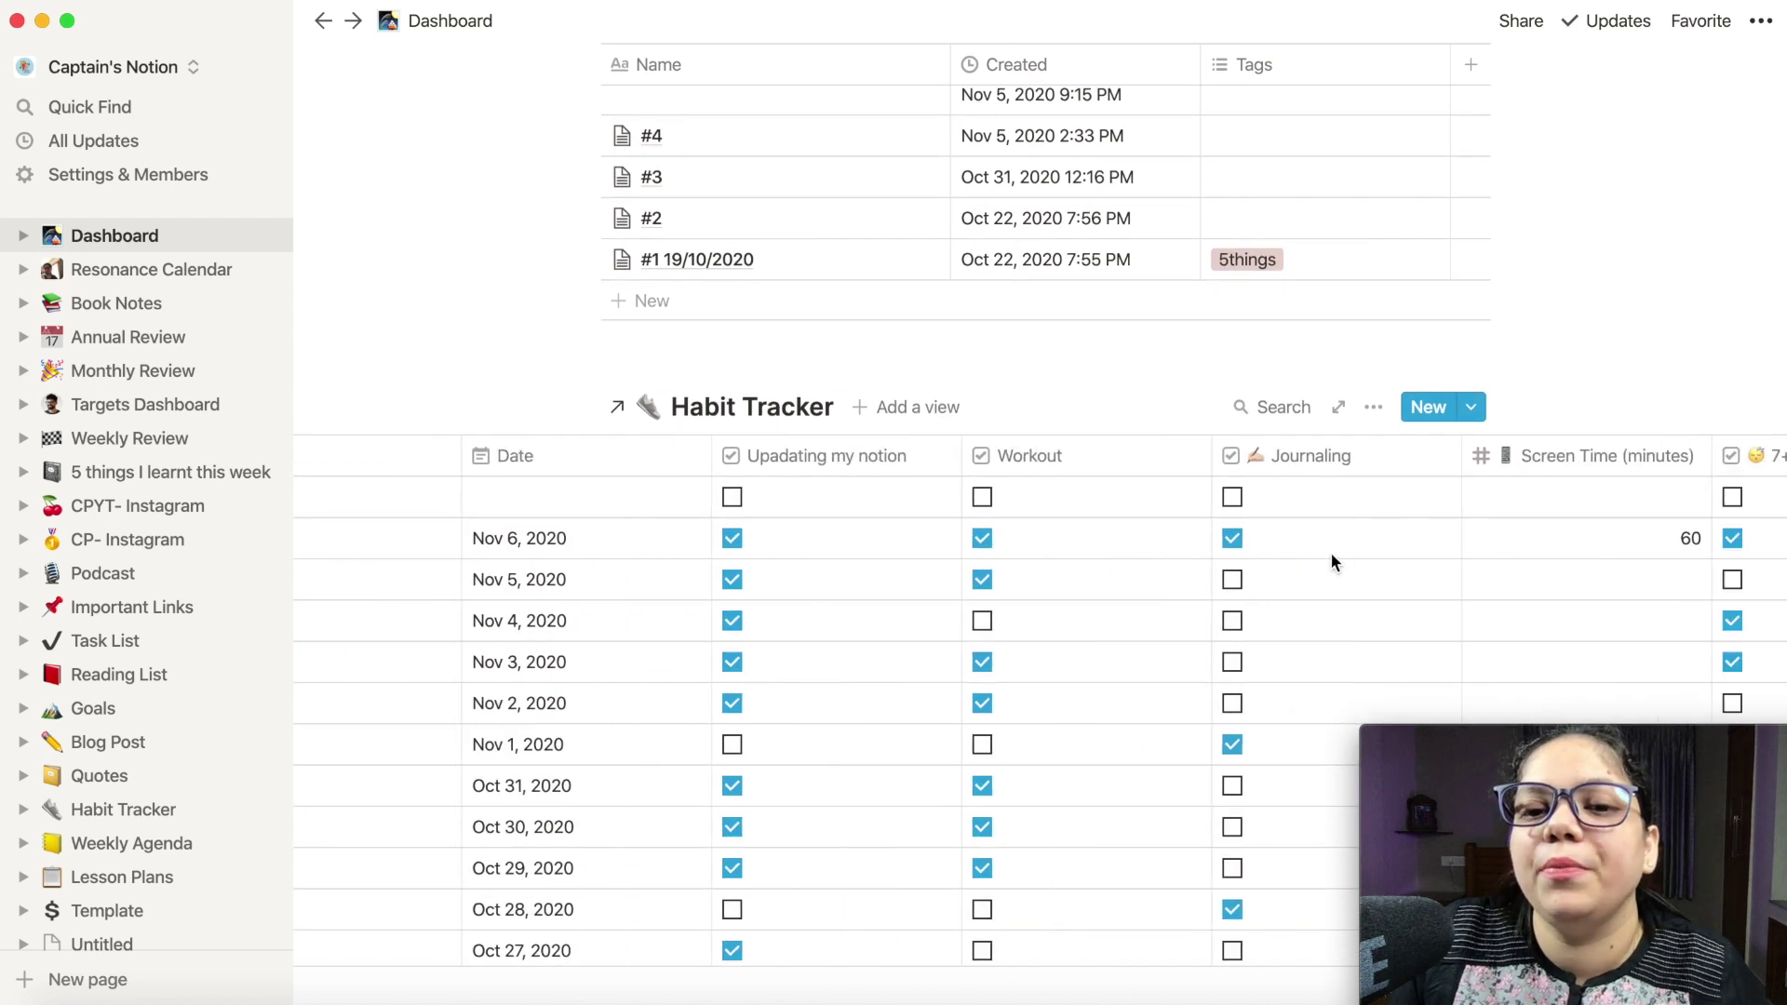
{"action": "scroll", "coordinate": [1331, 557], "scroll_direction": "left", "scroll_amount": 10}
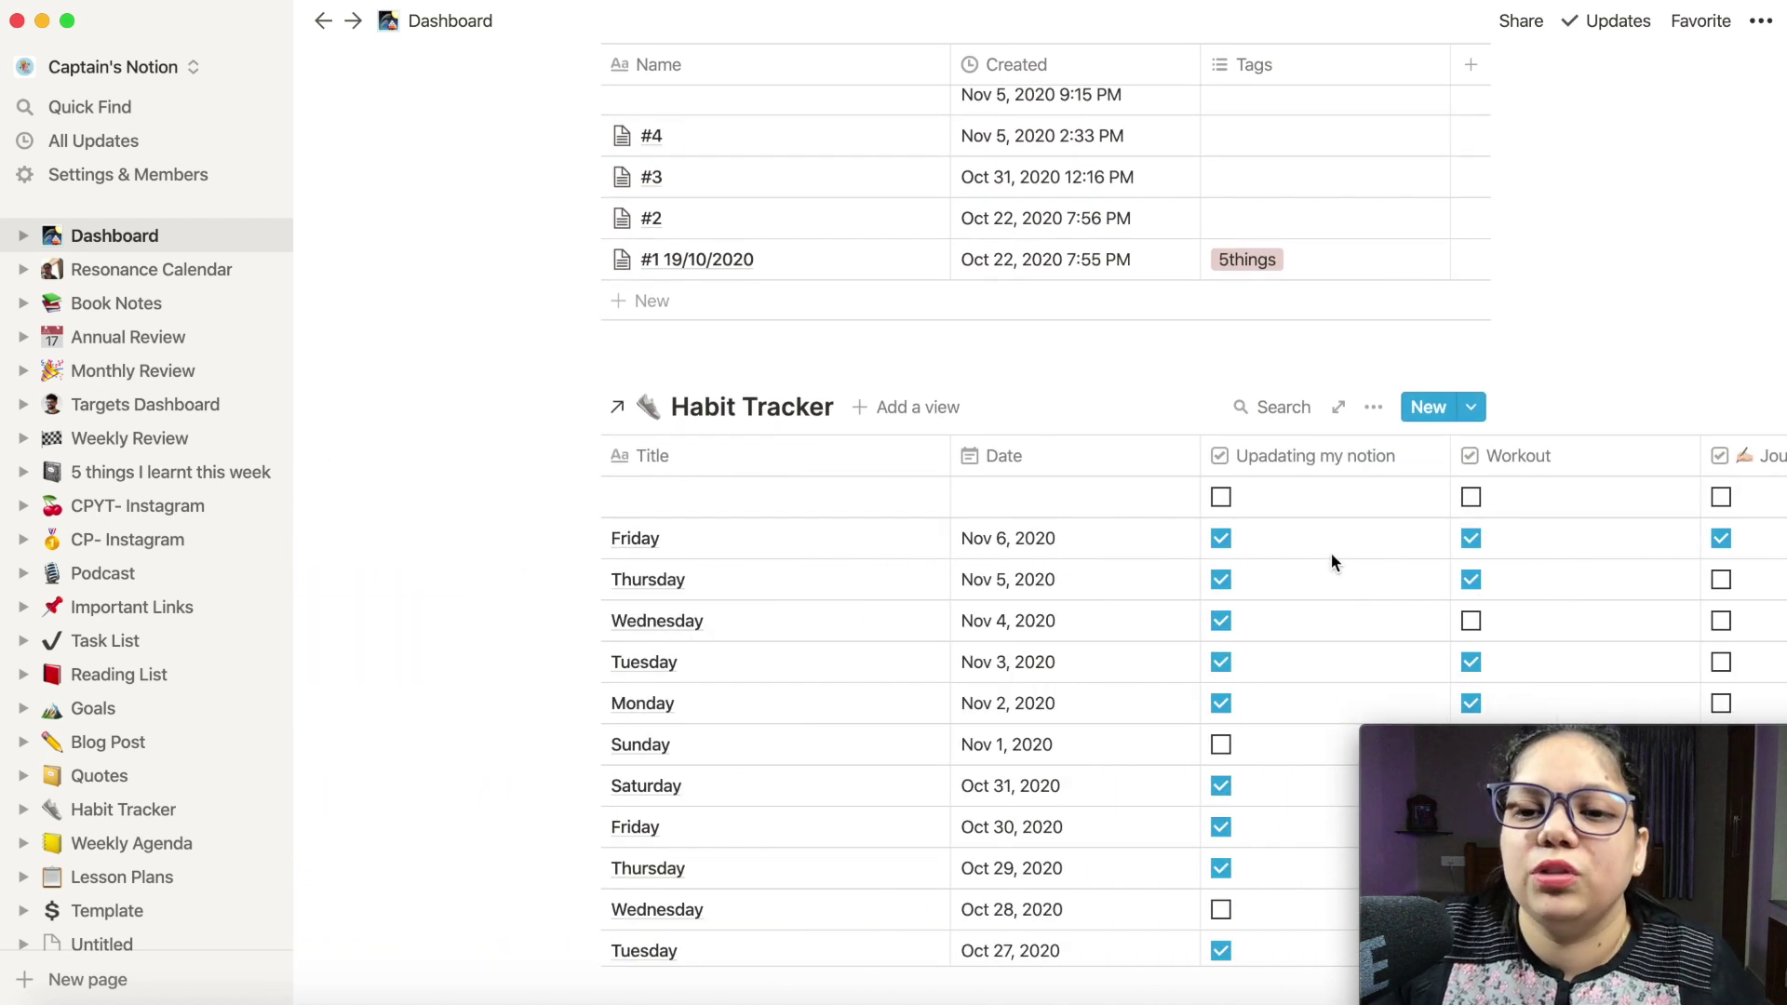
Open the Habit Tracker page and rename its Workout column to Meditation
{"action": "left_click", "coordinate": [123, 810]}
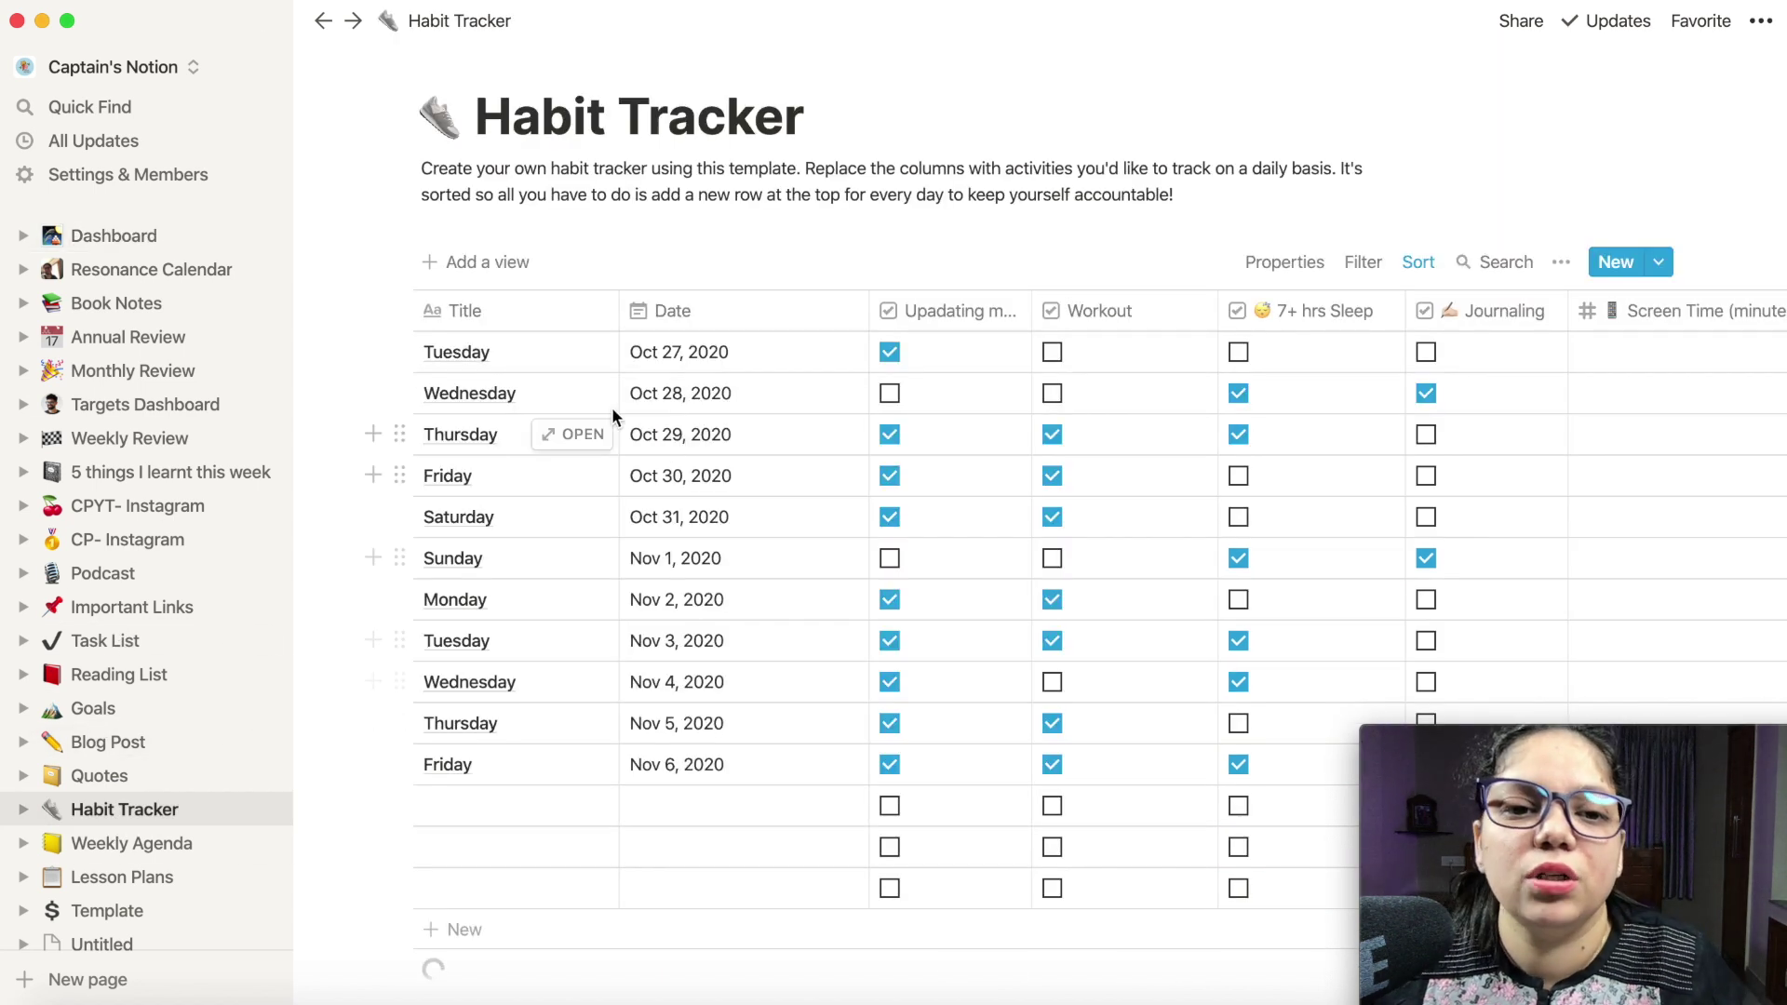
{"action": "left_click", "coordinate": [1147, 307]}
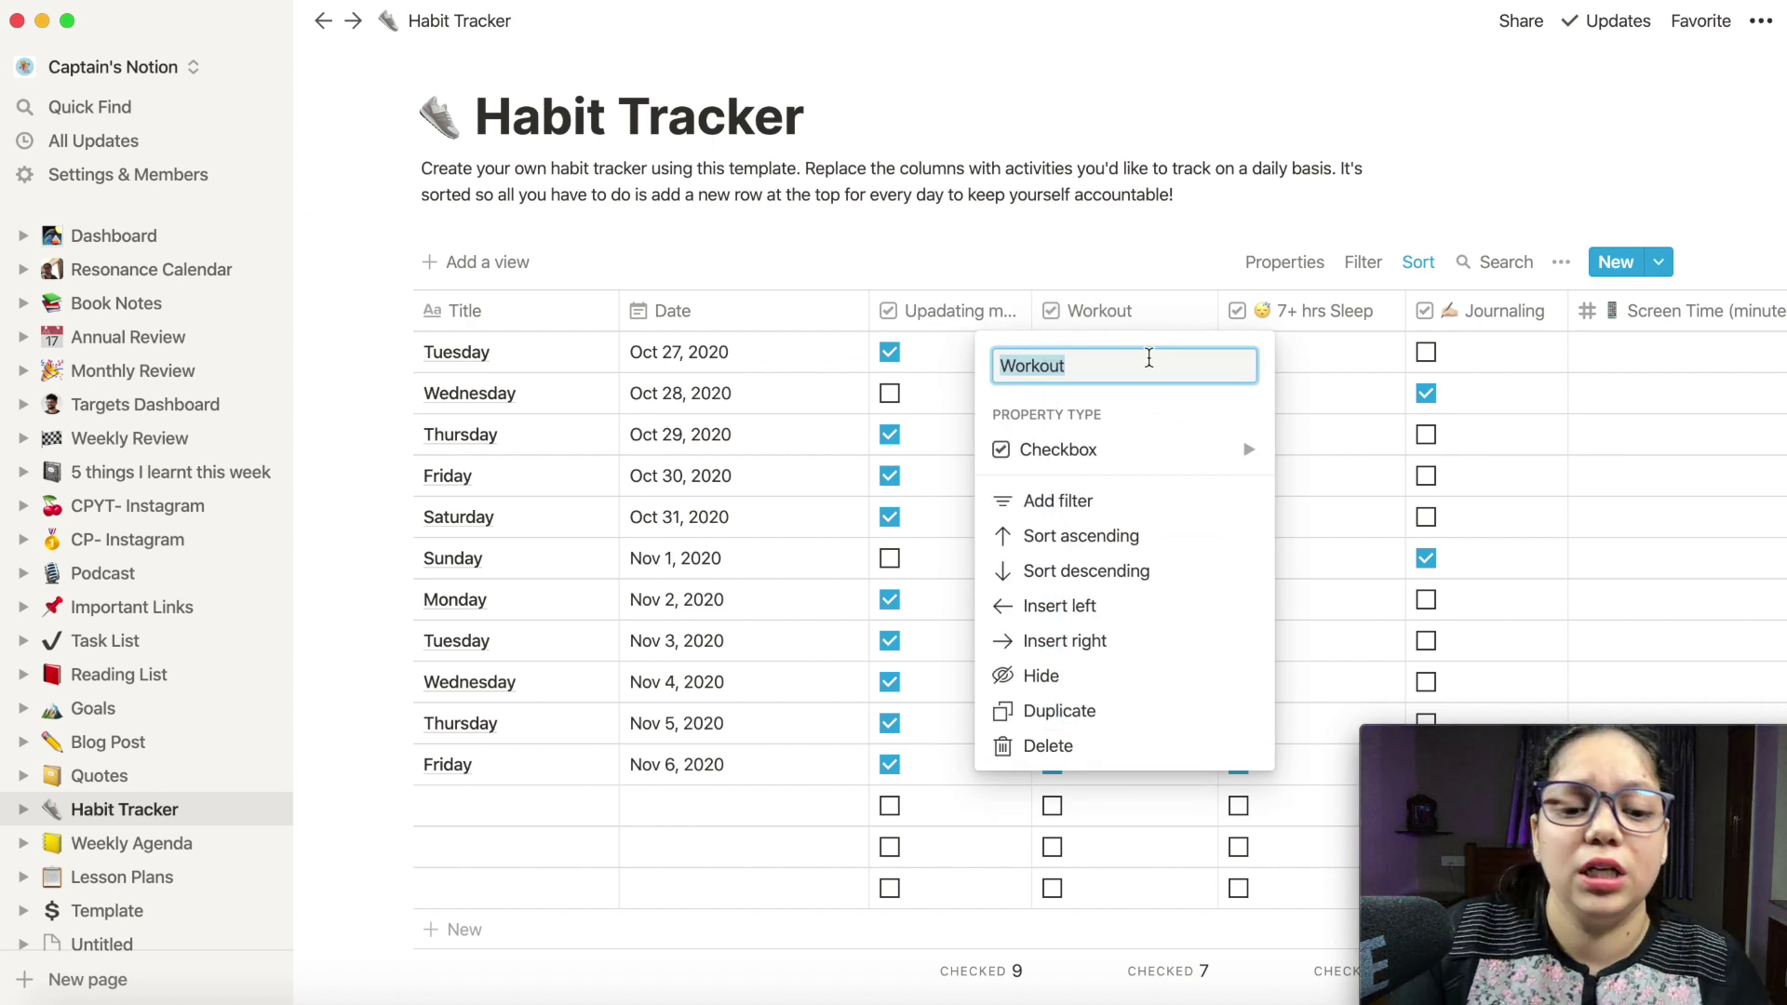
{"action": "type", "text": "Meditation"}
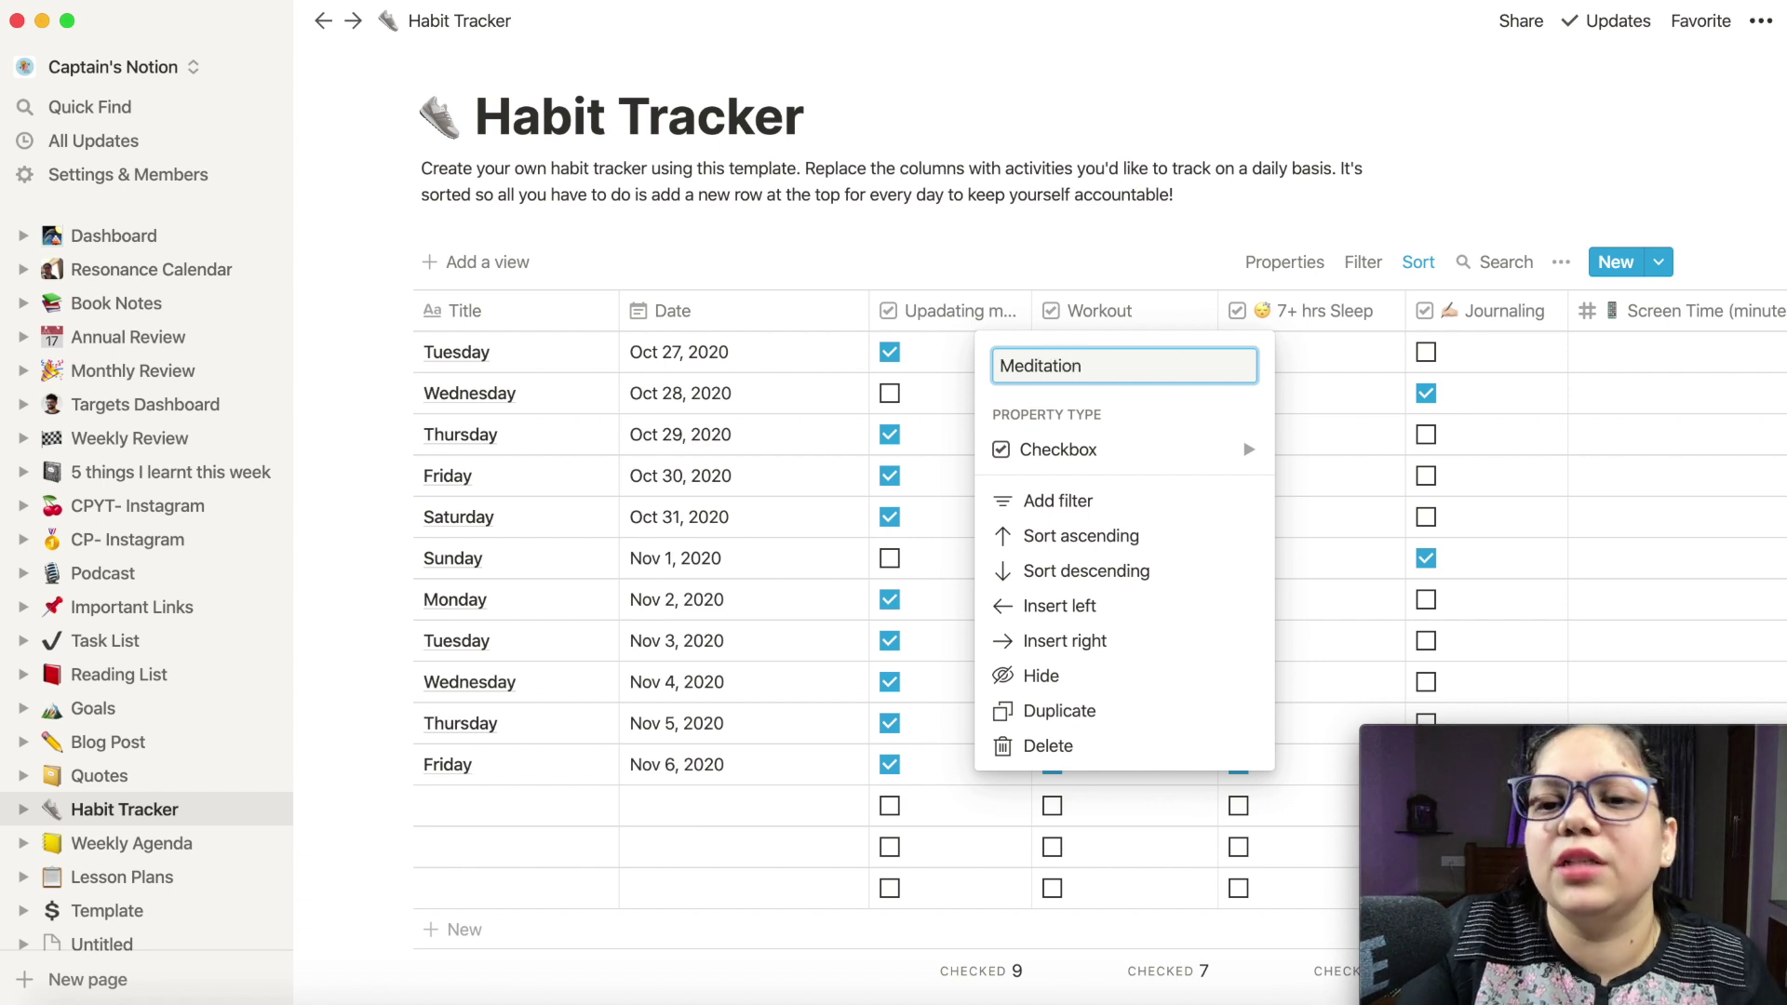
{"action": "key", "text": "Return"}
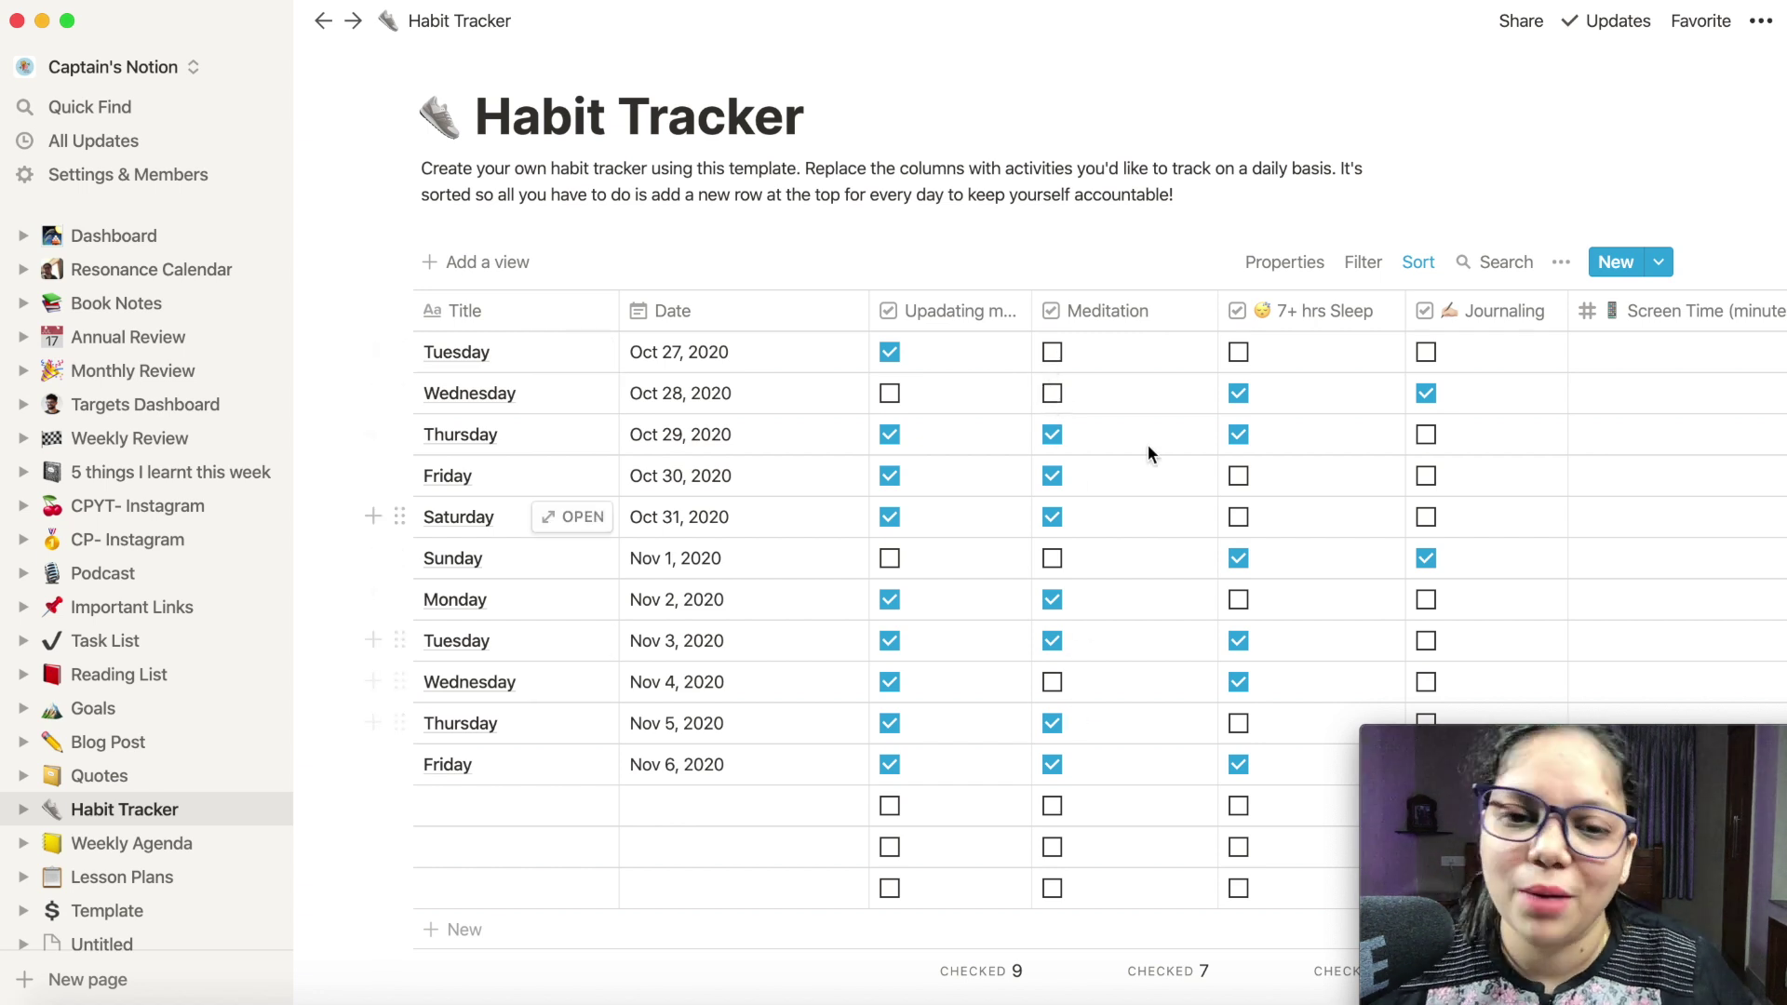
Rename the Habit Tracker's Meditation column back to Workout and look over the remaining columns
{"action": "left_click", "coordinate": [1149, 311]}
{"action": "type", "text": "Workout"}
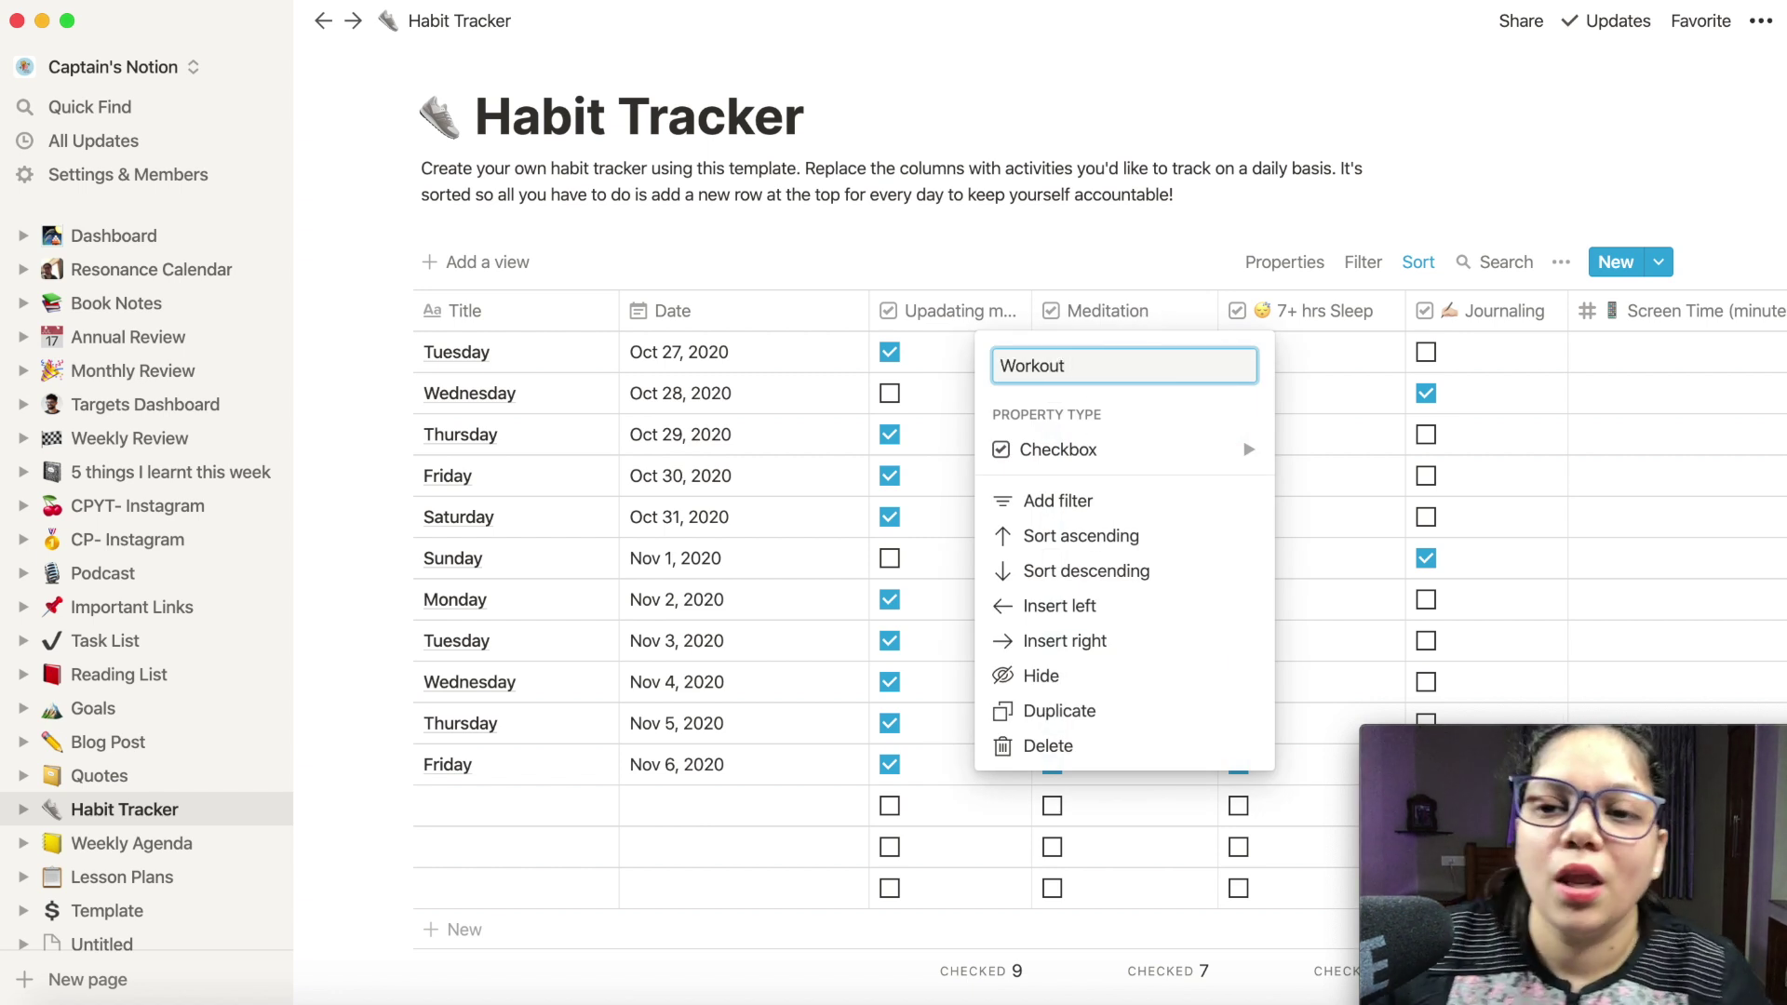
{"action": "left_click", "coordinate": [1363, 351]}
{"action": "scroll", "coordinate": [1366, 354], "scroll_direction": "right", "scroll_amount": 4}
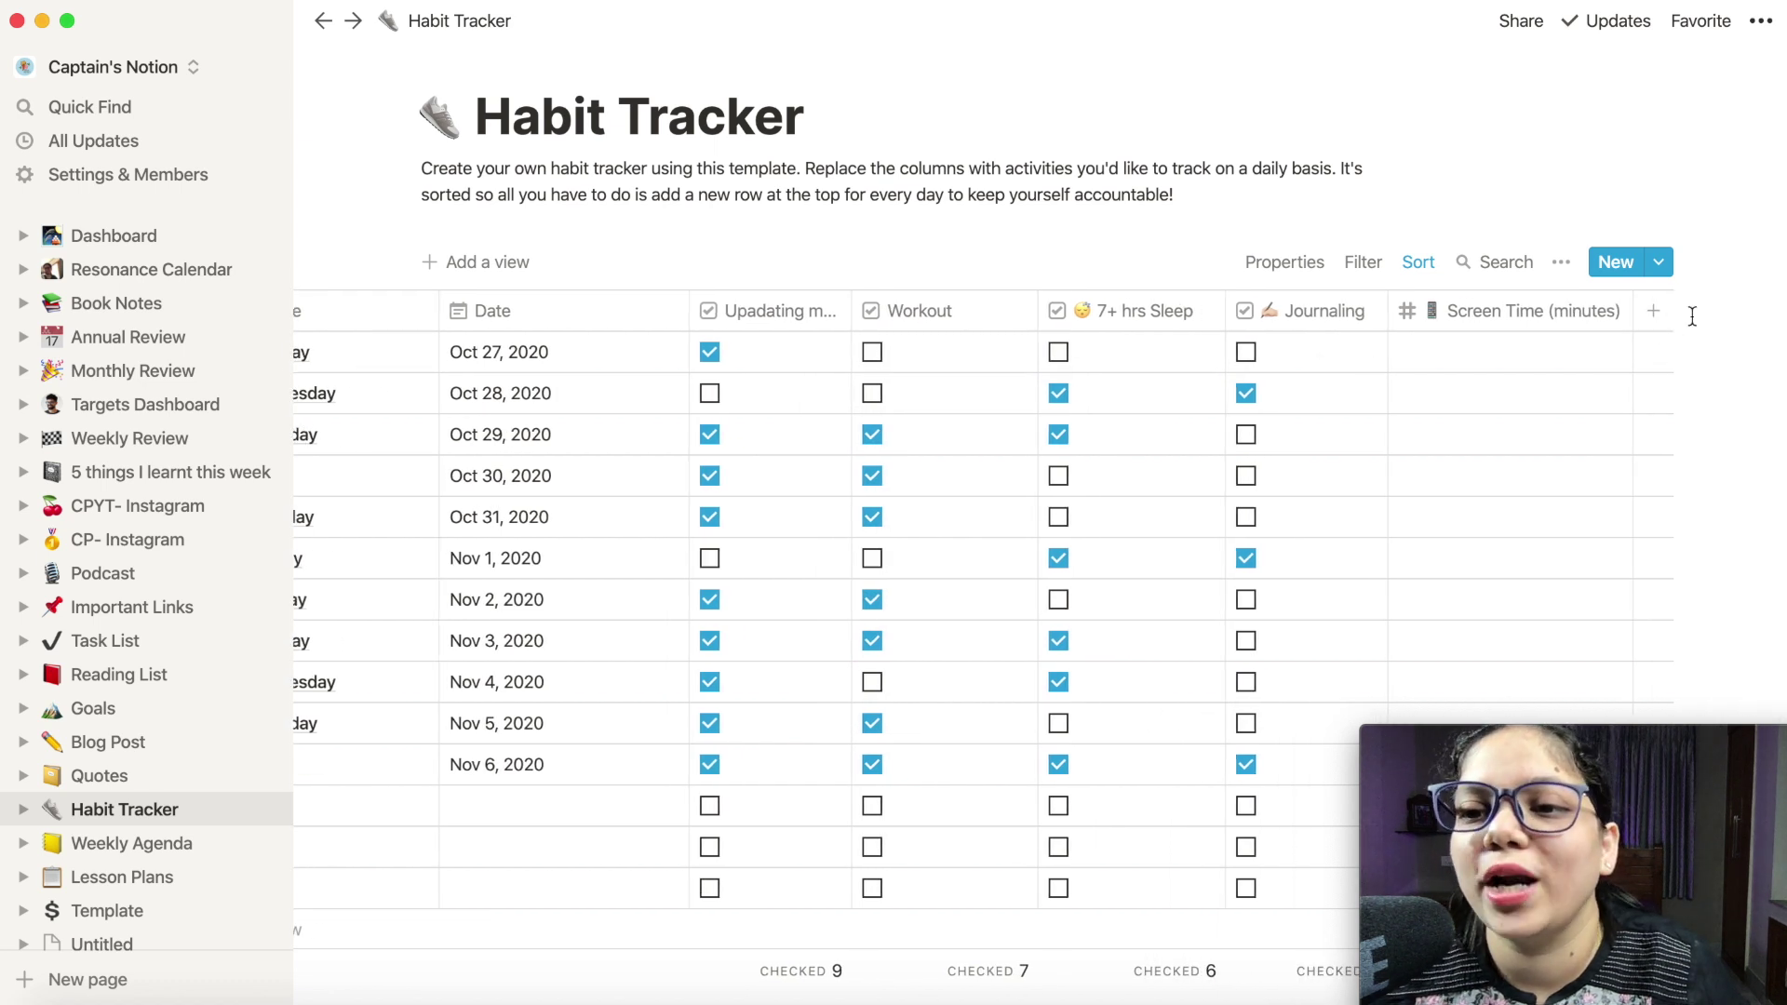
{"action": "scroll", "coordinate": [1000, 605], "scroll_direction": "left", "scroll_amount": 4}
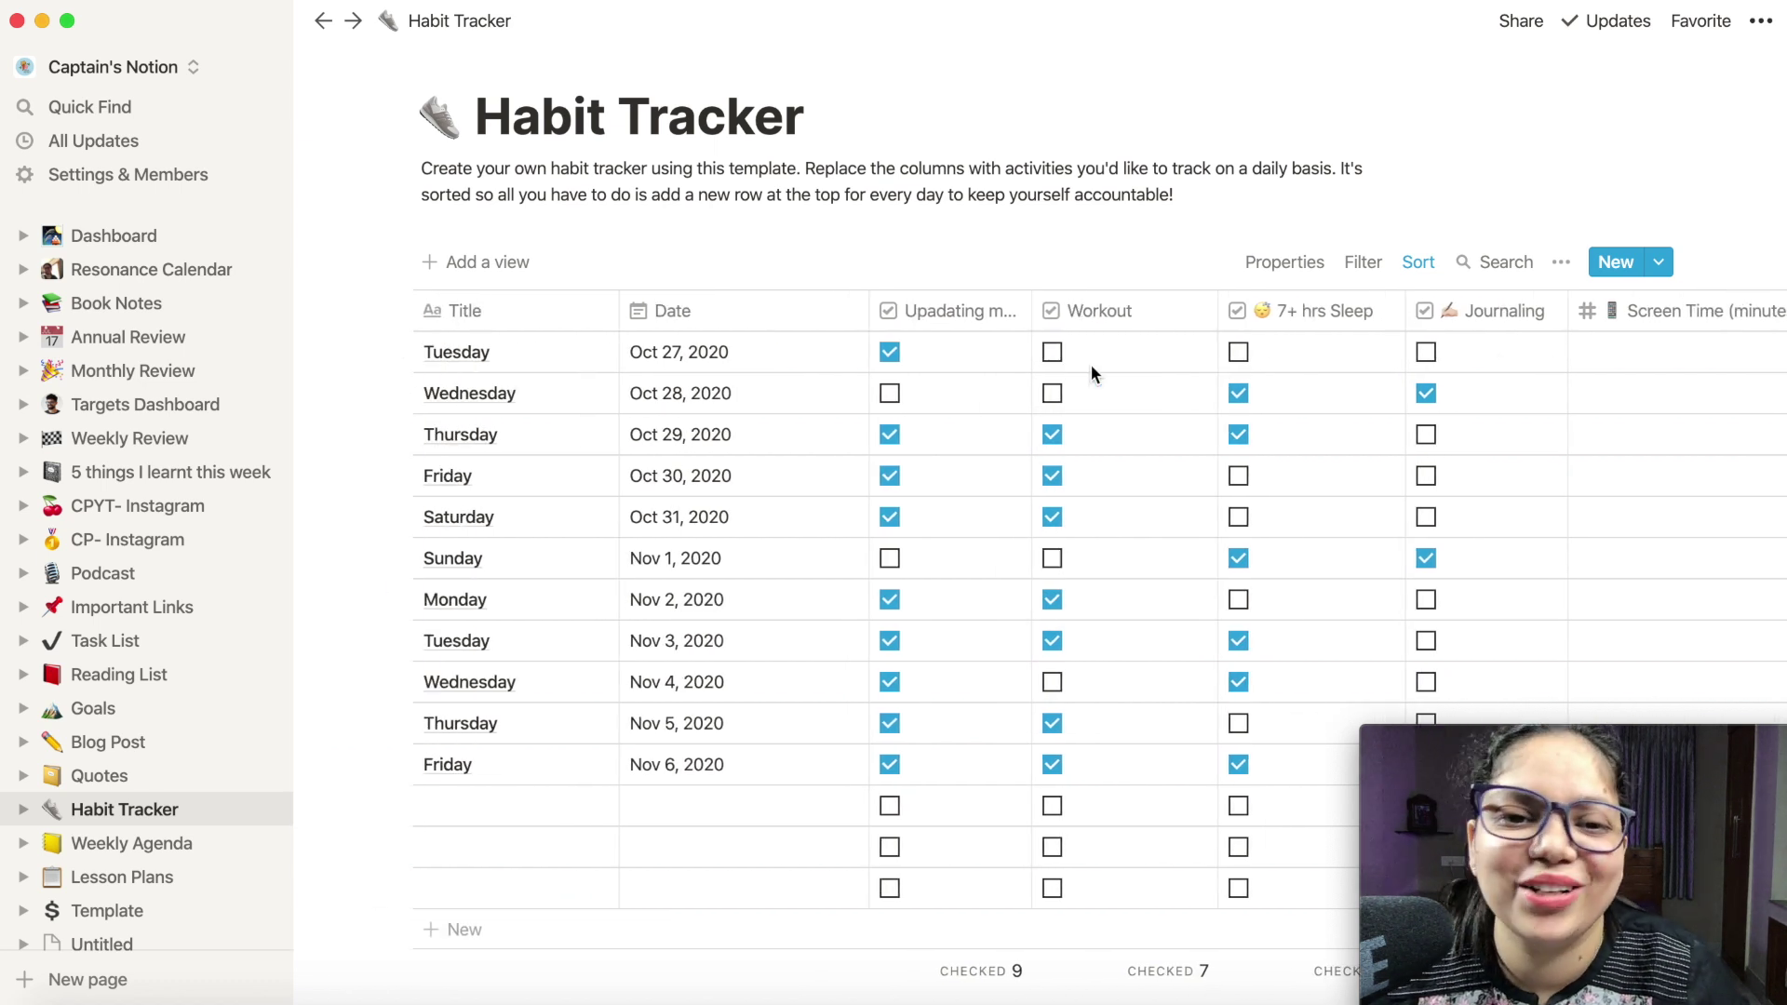
Open the Goals page and add a card named "Shoot the organise life video" to the To Do column
{"action": "scroll", "coordinate": [111, 419], "scroll_direction": "down", "scroll_amount": 5}
{"action": "left_click", "coordinate": [140, 510]}
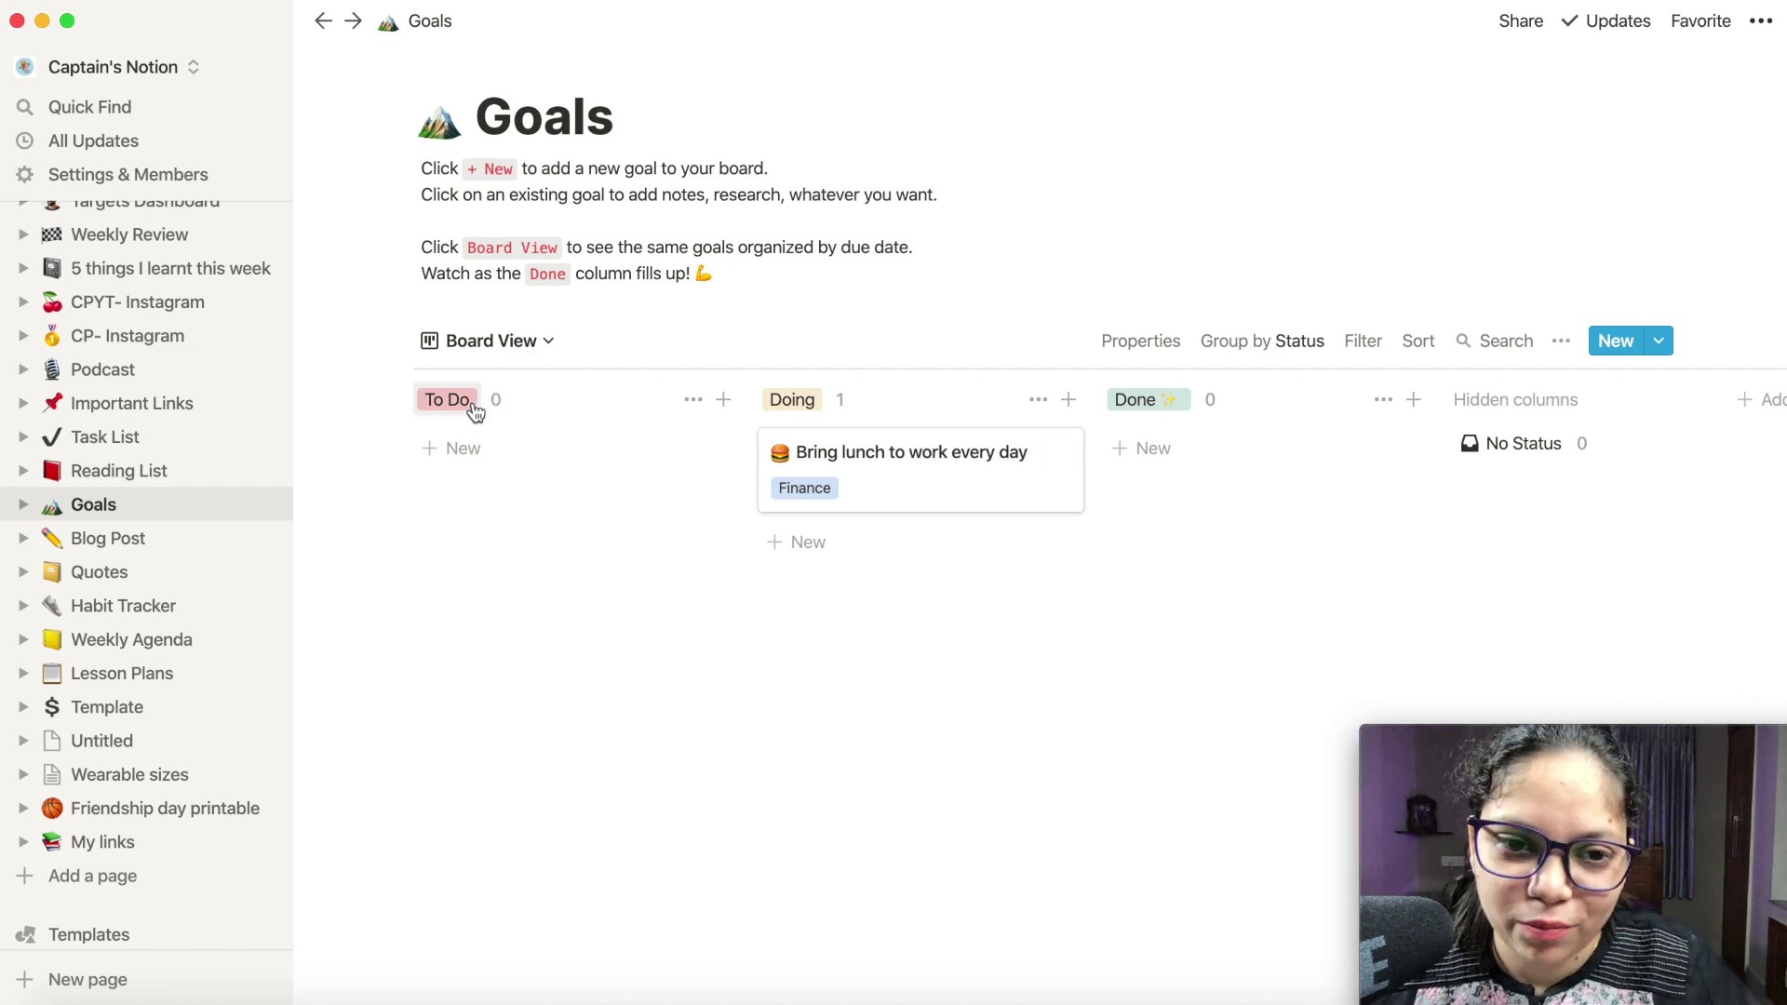
{"action": "left_click", "coordinate": [475, 458]}
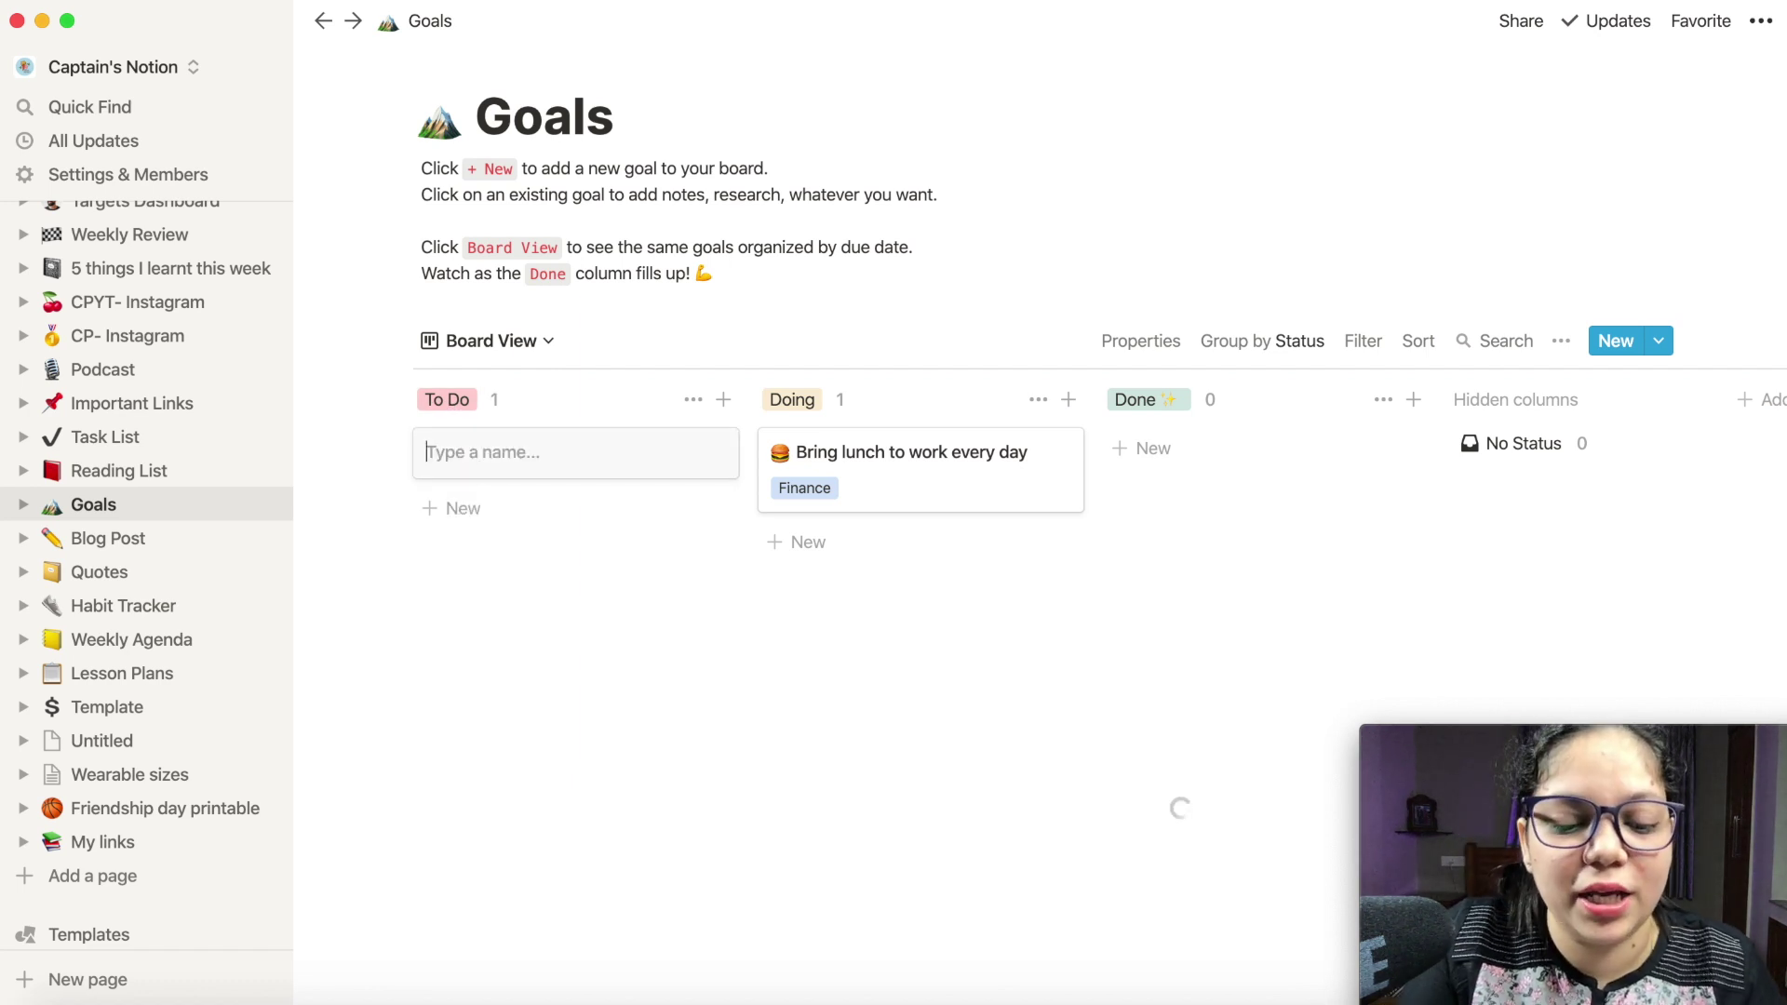
{"action": "type", "text": "Shoot the organise life video"}
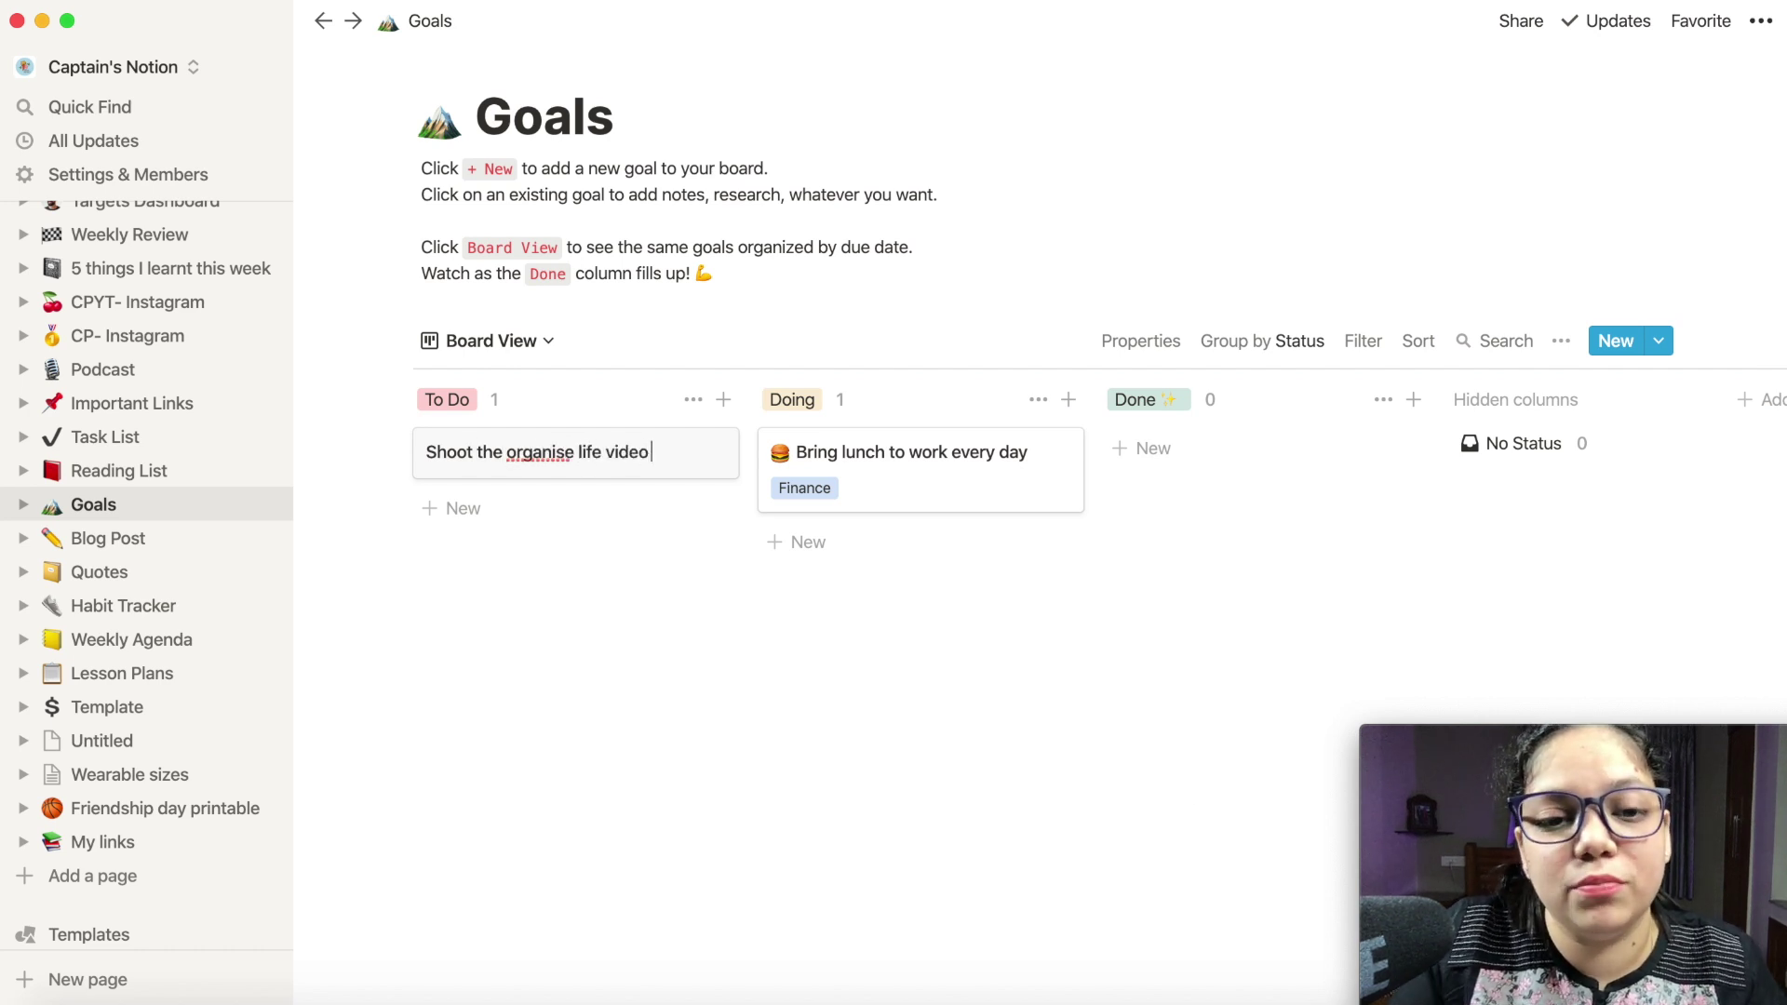
{"action": "left_click", "coordinate": [544, 551]}
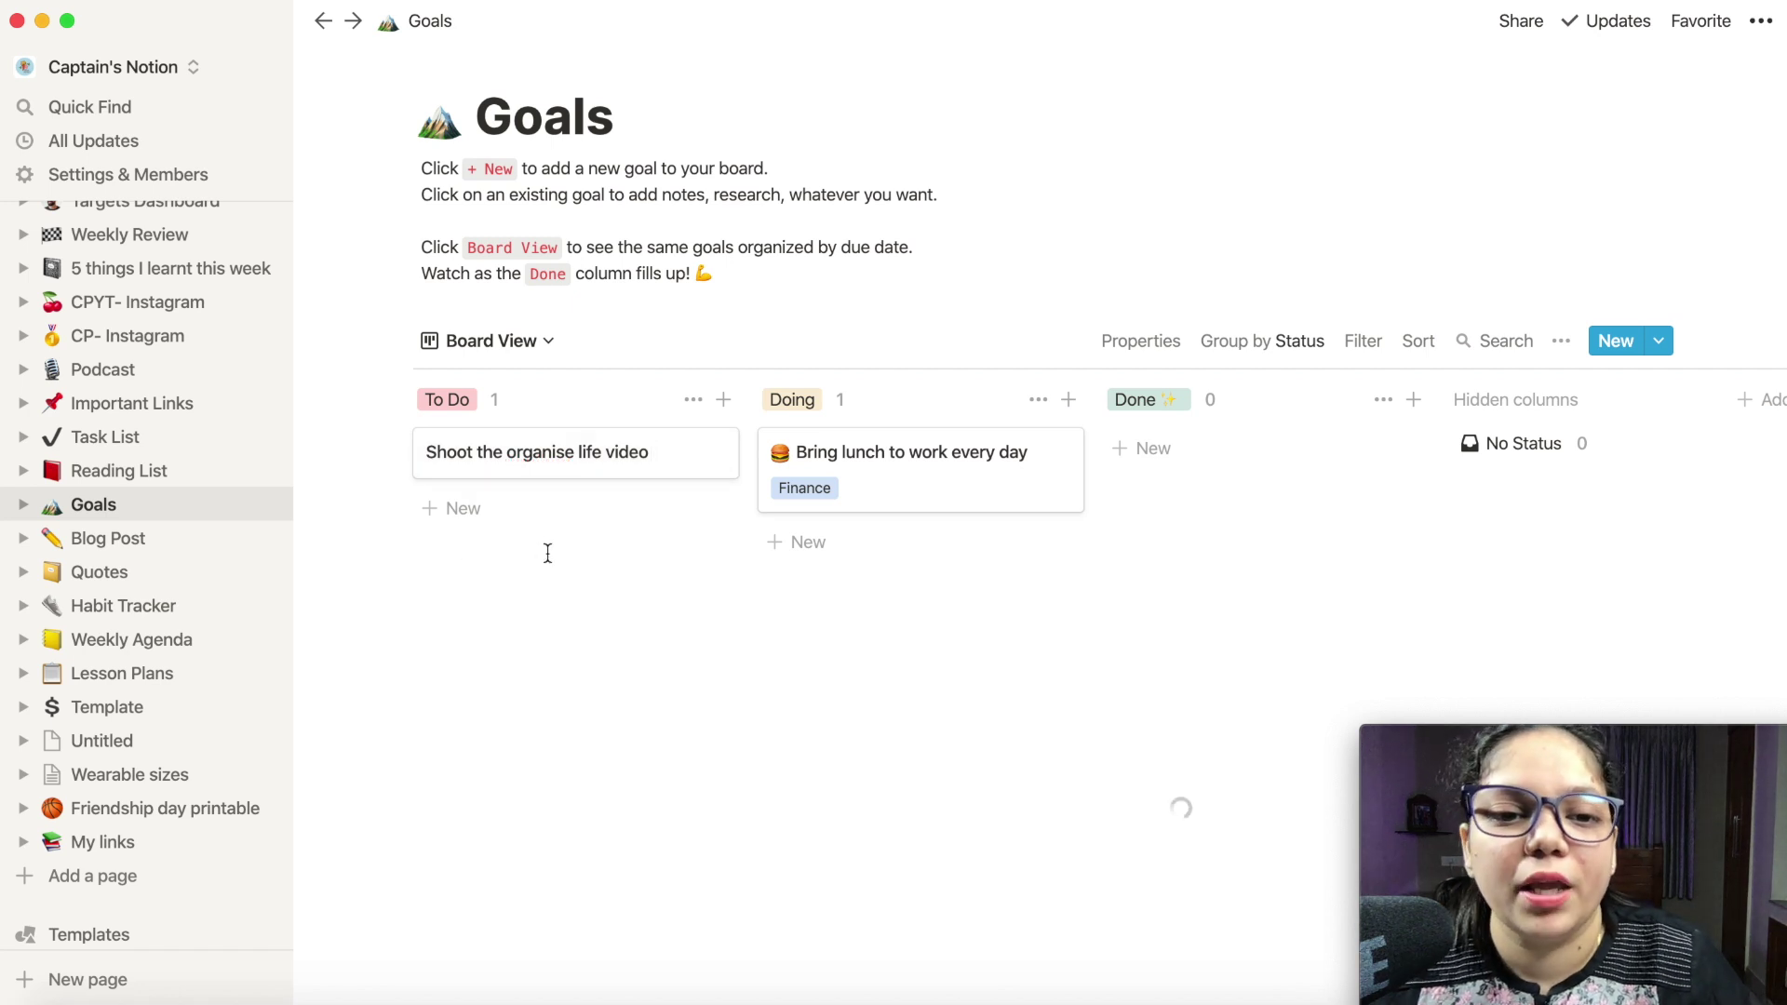
Move the "Shoot the organise life video" card to the Doing column and add a "making notes in notion" card there
{"action": "left_click", "coordinate": [552, 454]}
{"action": "left_click_drag", "start_coordinate": [552, 455], "coordinate": [879, 562]}
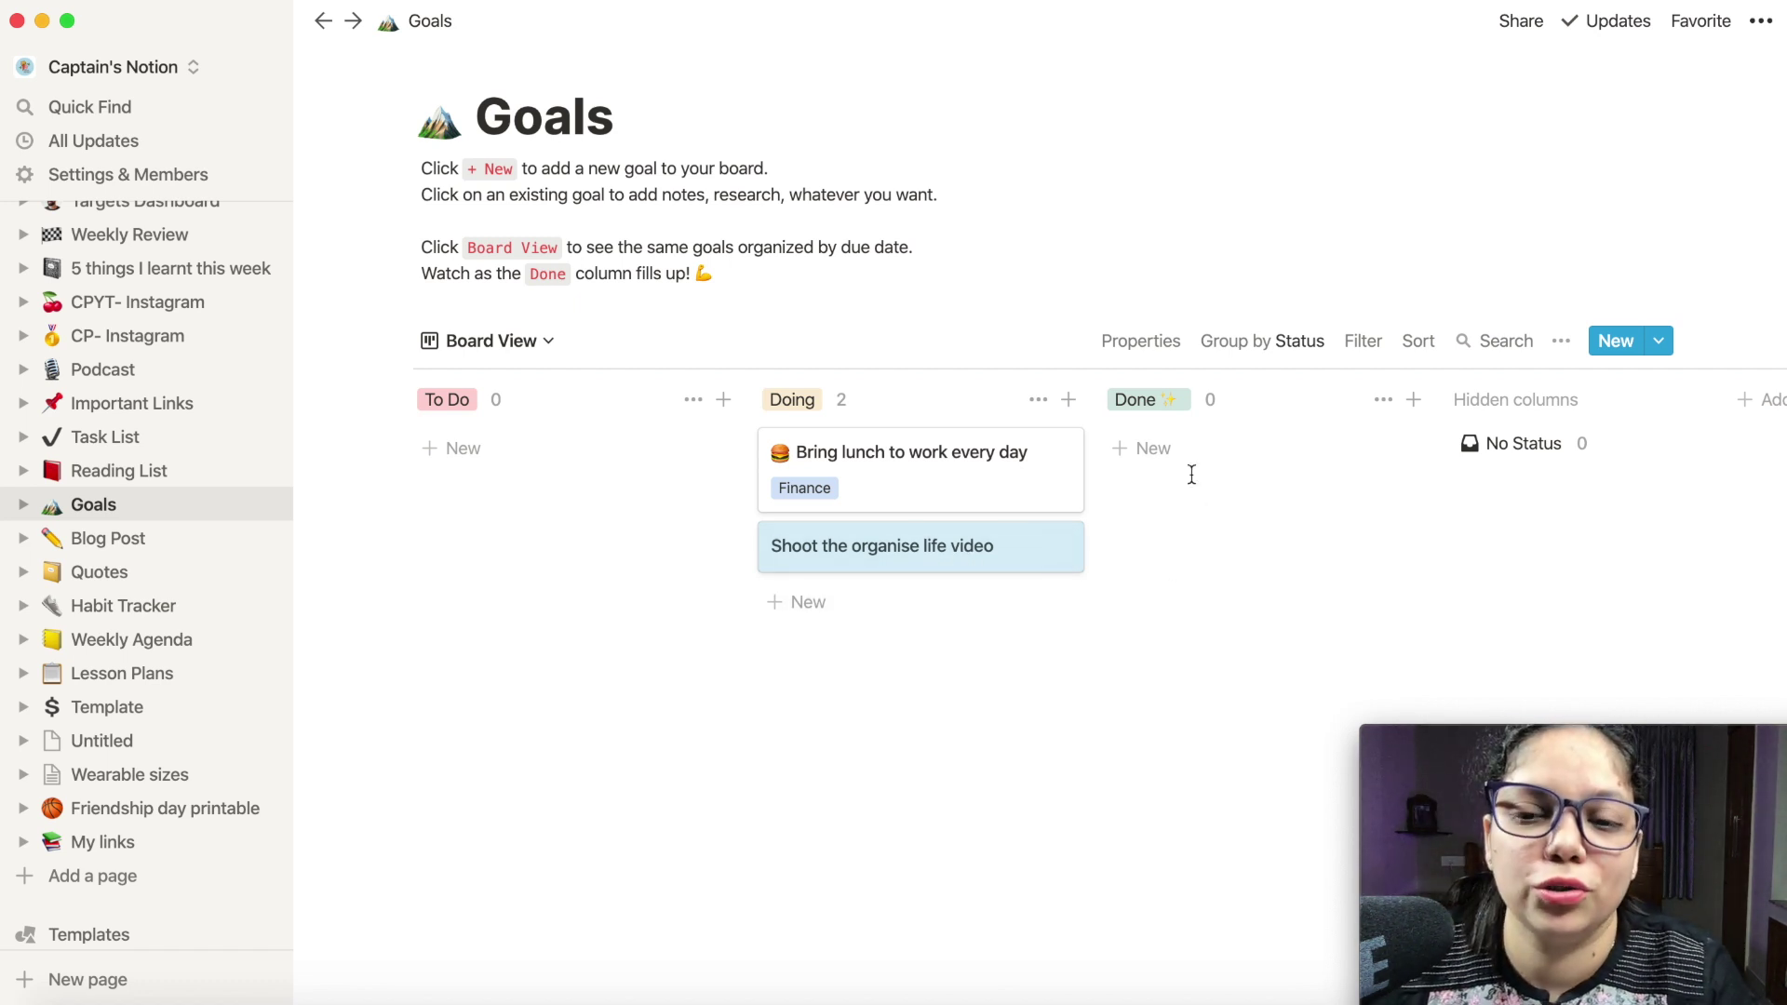
{"action": "left_click", "coordinate": [1080, 406]}
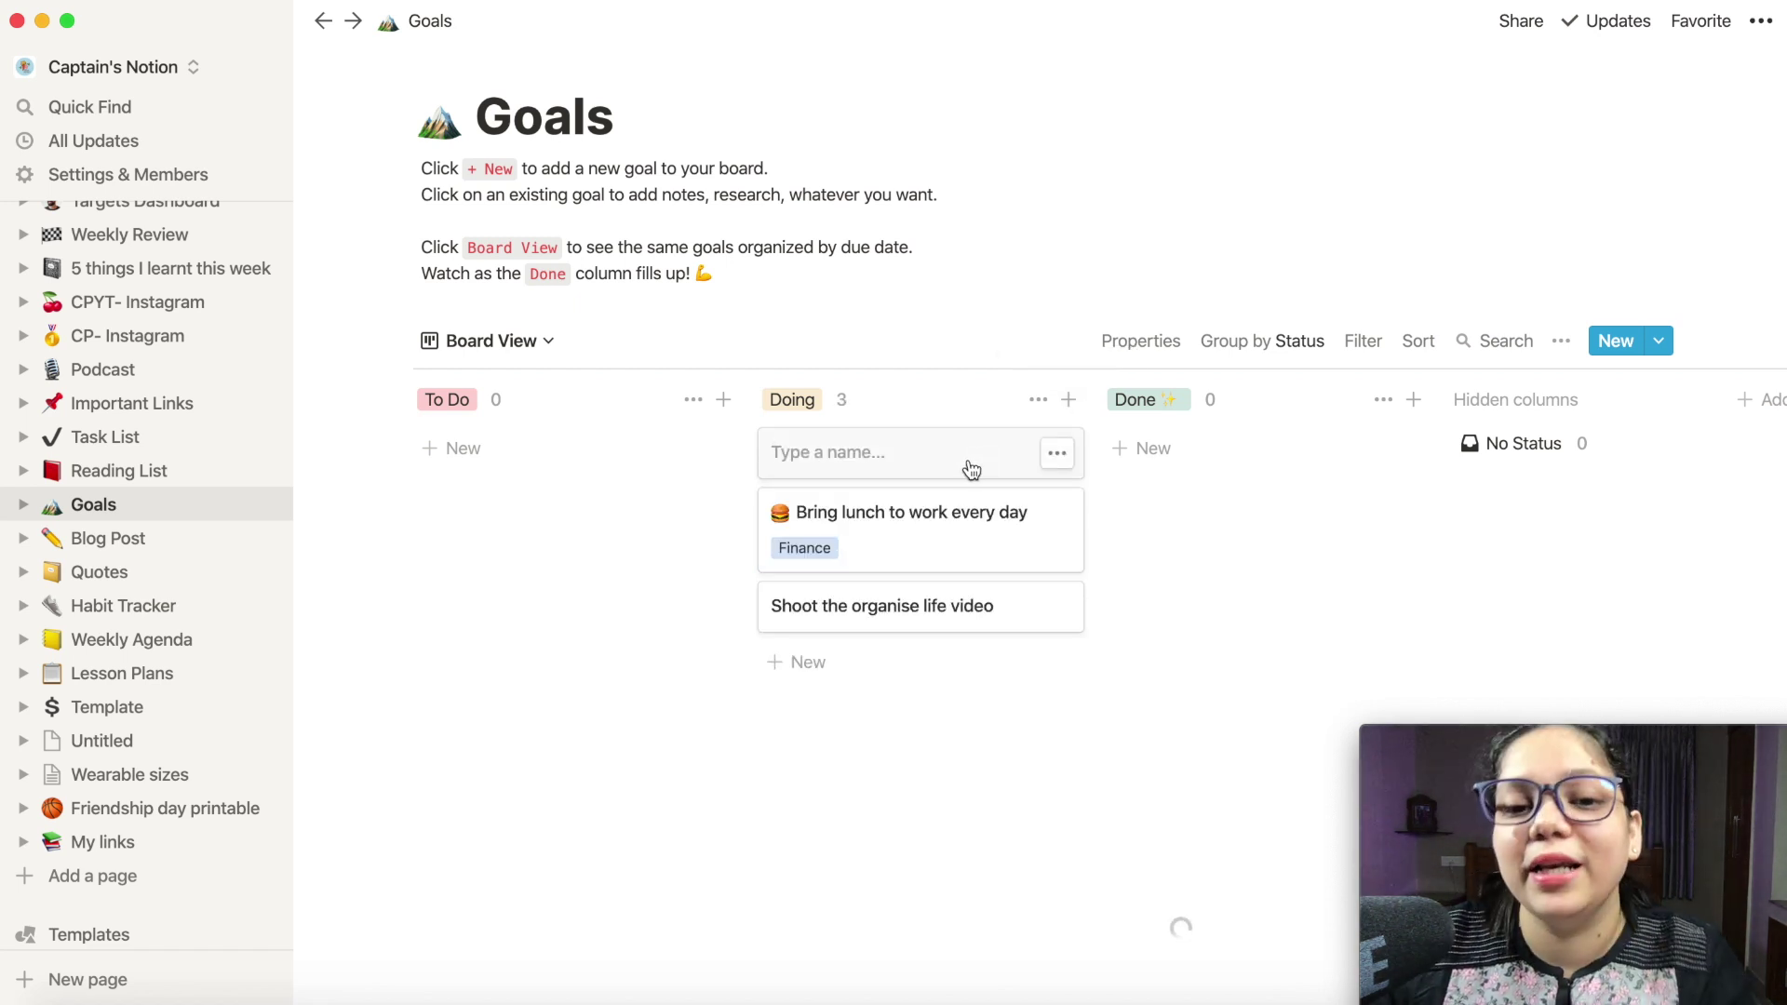
{"action": "type", "text": "making notes in notion"}
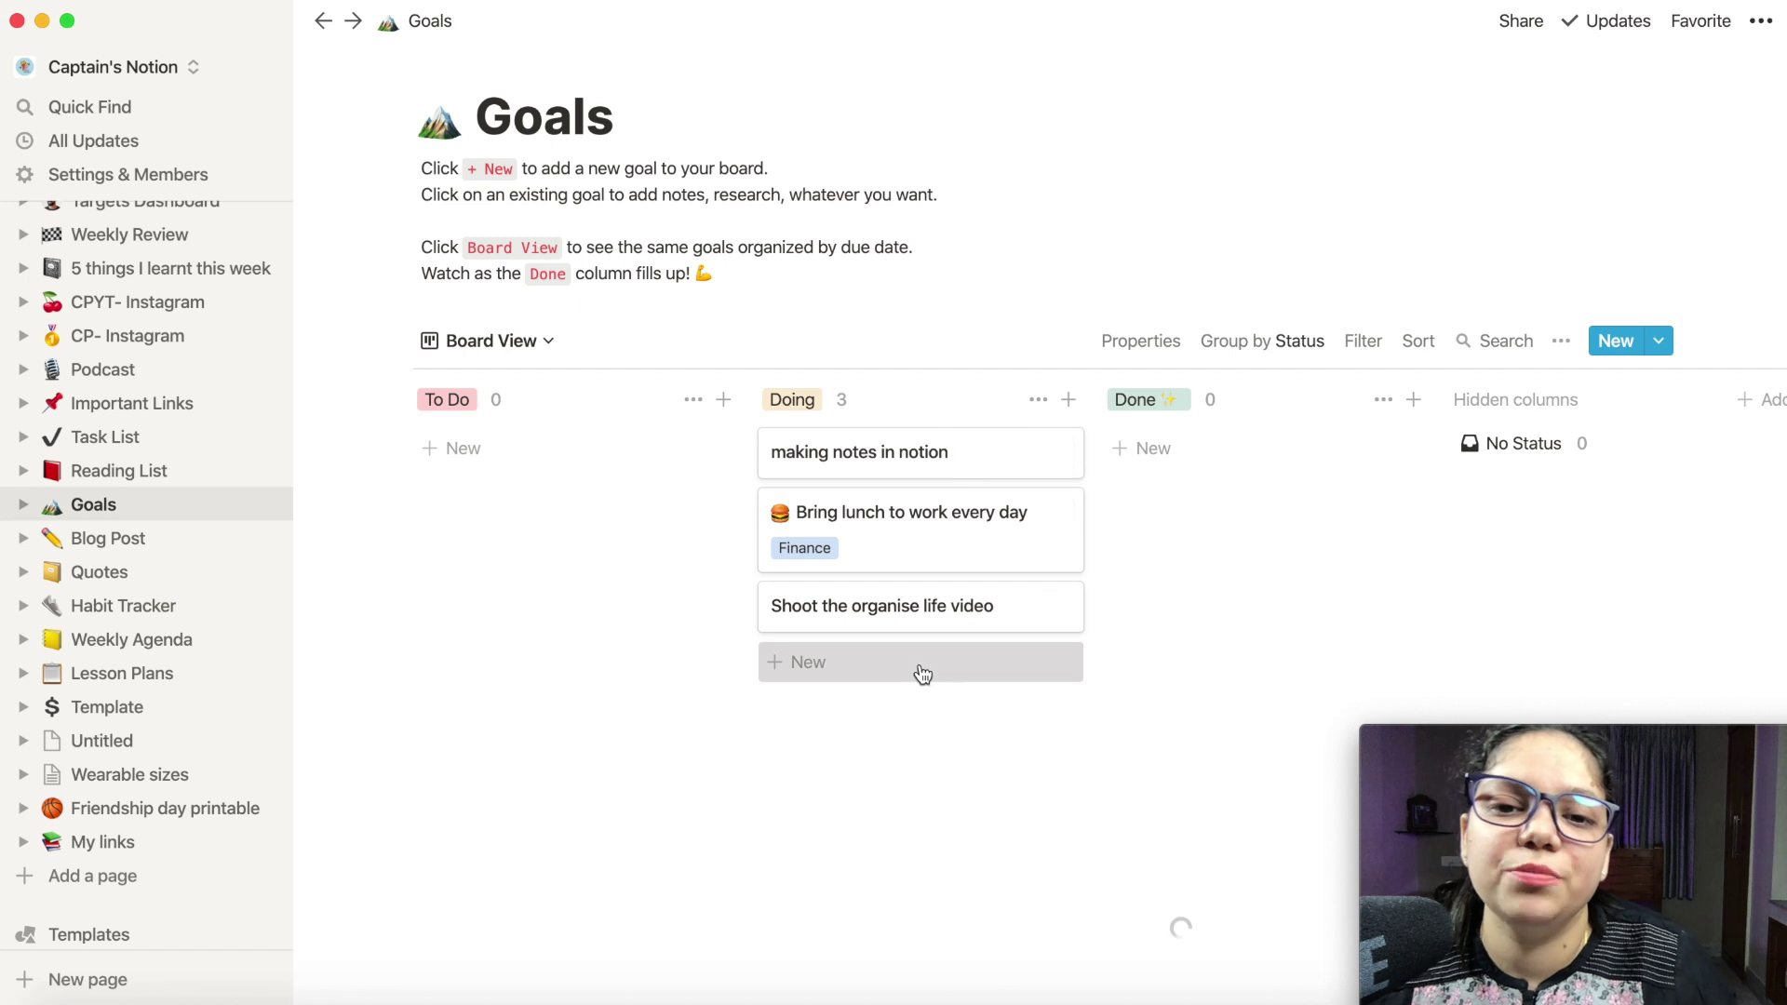
Add an unnamed card to the Doing column and move the "making notes in notion" card to To Do
{"action": "left_click", "coordinate": [921, 664]}
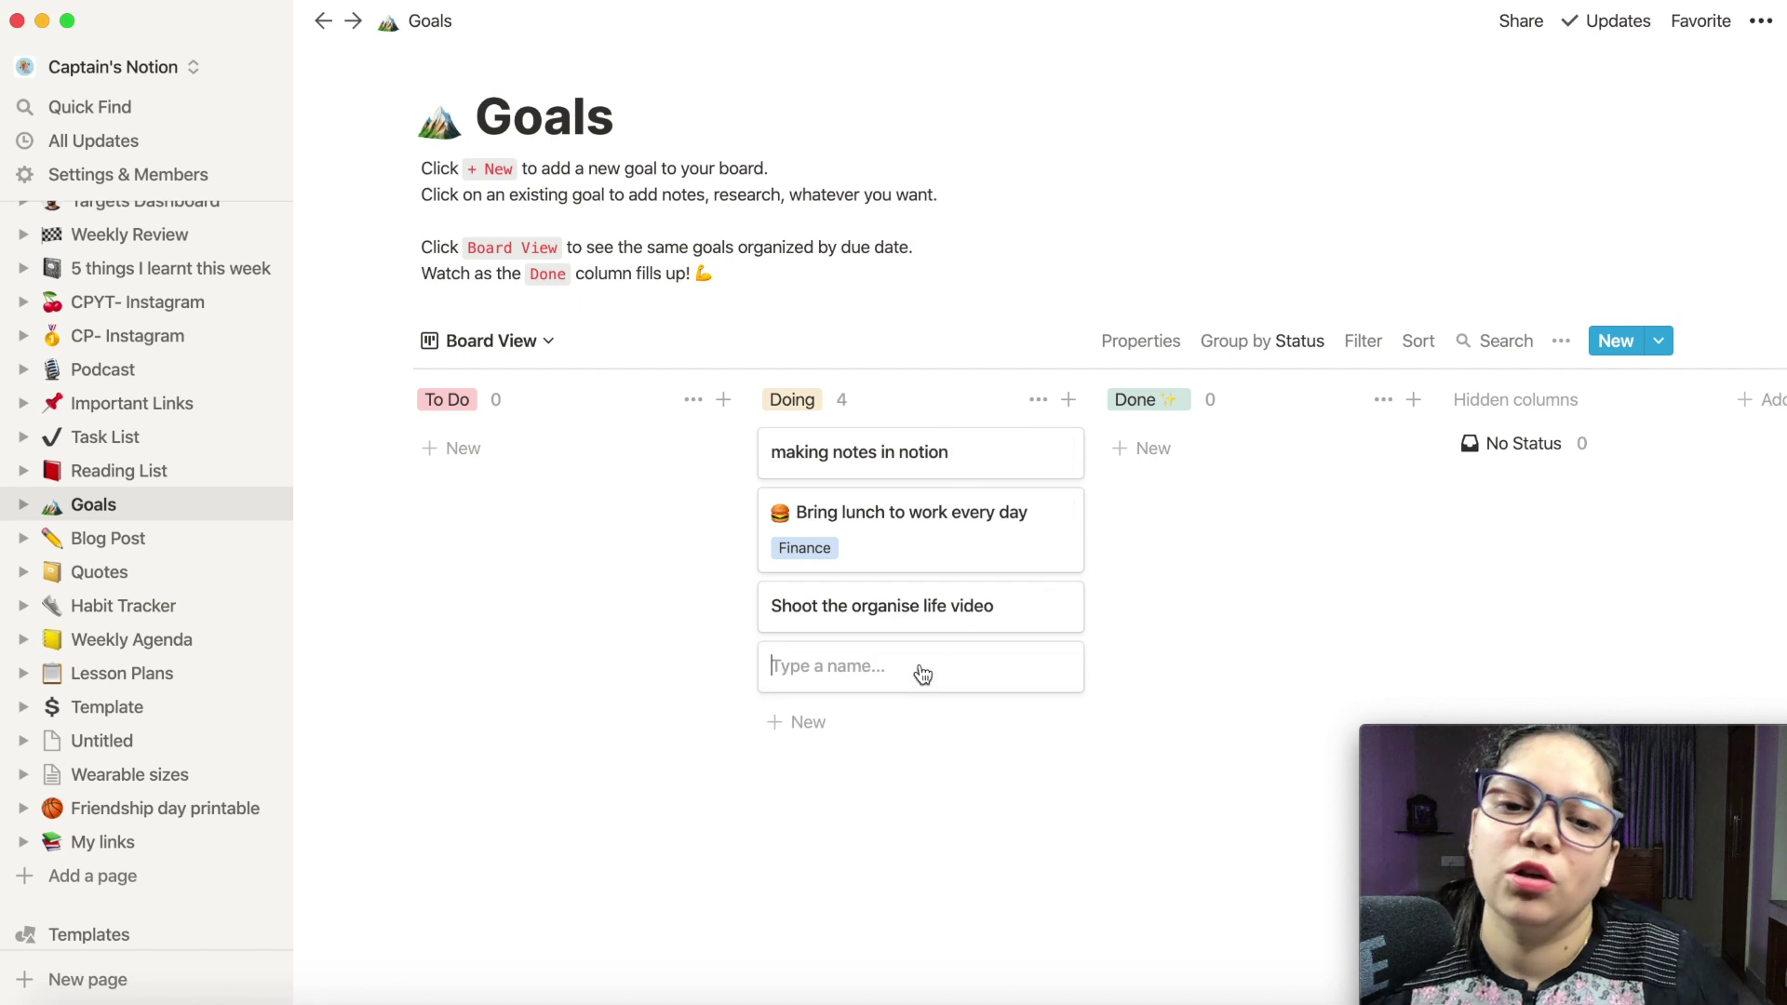
{"action": "left_click_drag", "start_coordinate": [910, 455], "coordinate": [521, 452]}
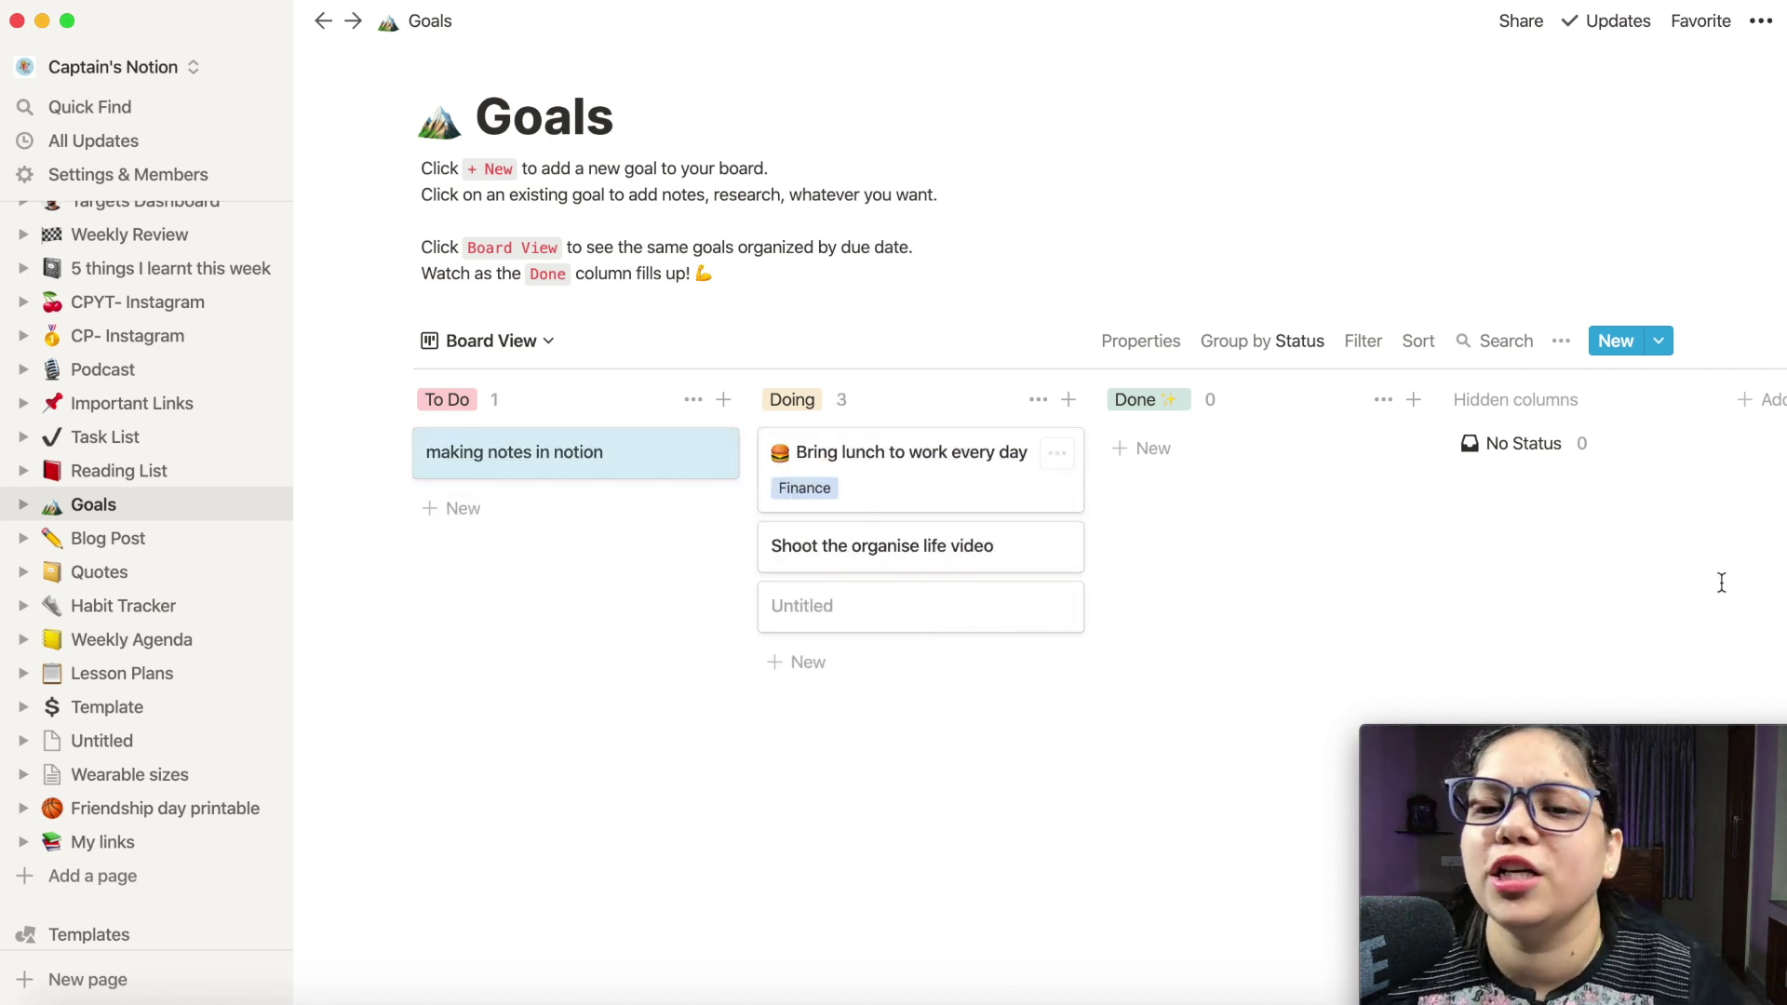
{"action": "left_click", "coordinate": [849, 784]}
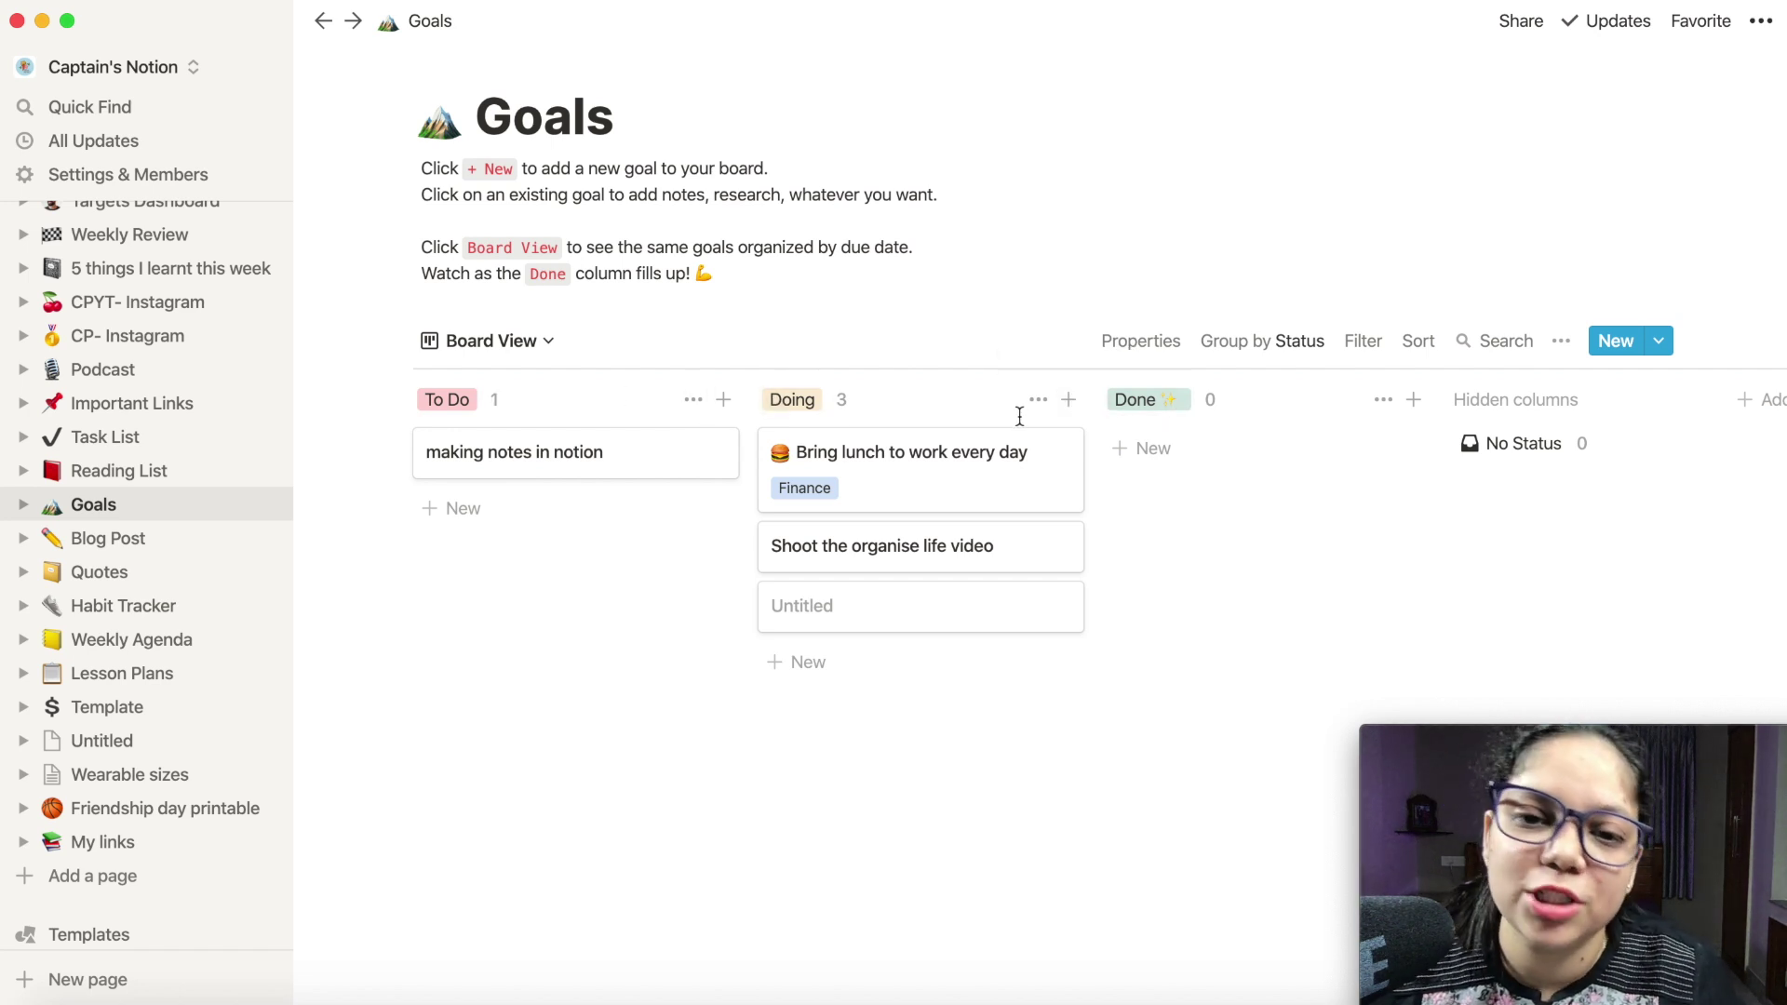
Add a column named "Editing" to the Goals board and place it between Doing and Done
{"action": "scroll", "coordinate": [1020, 416], "scroll_direction": "right", "scroll_amount": 5}
{"action": "left_click", "coordinate": [1503, 398]}
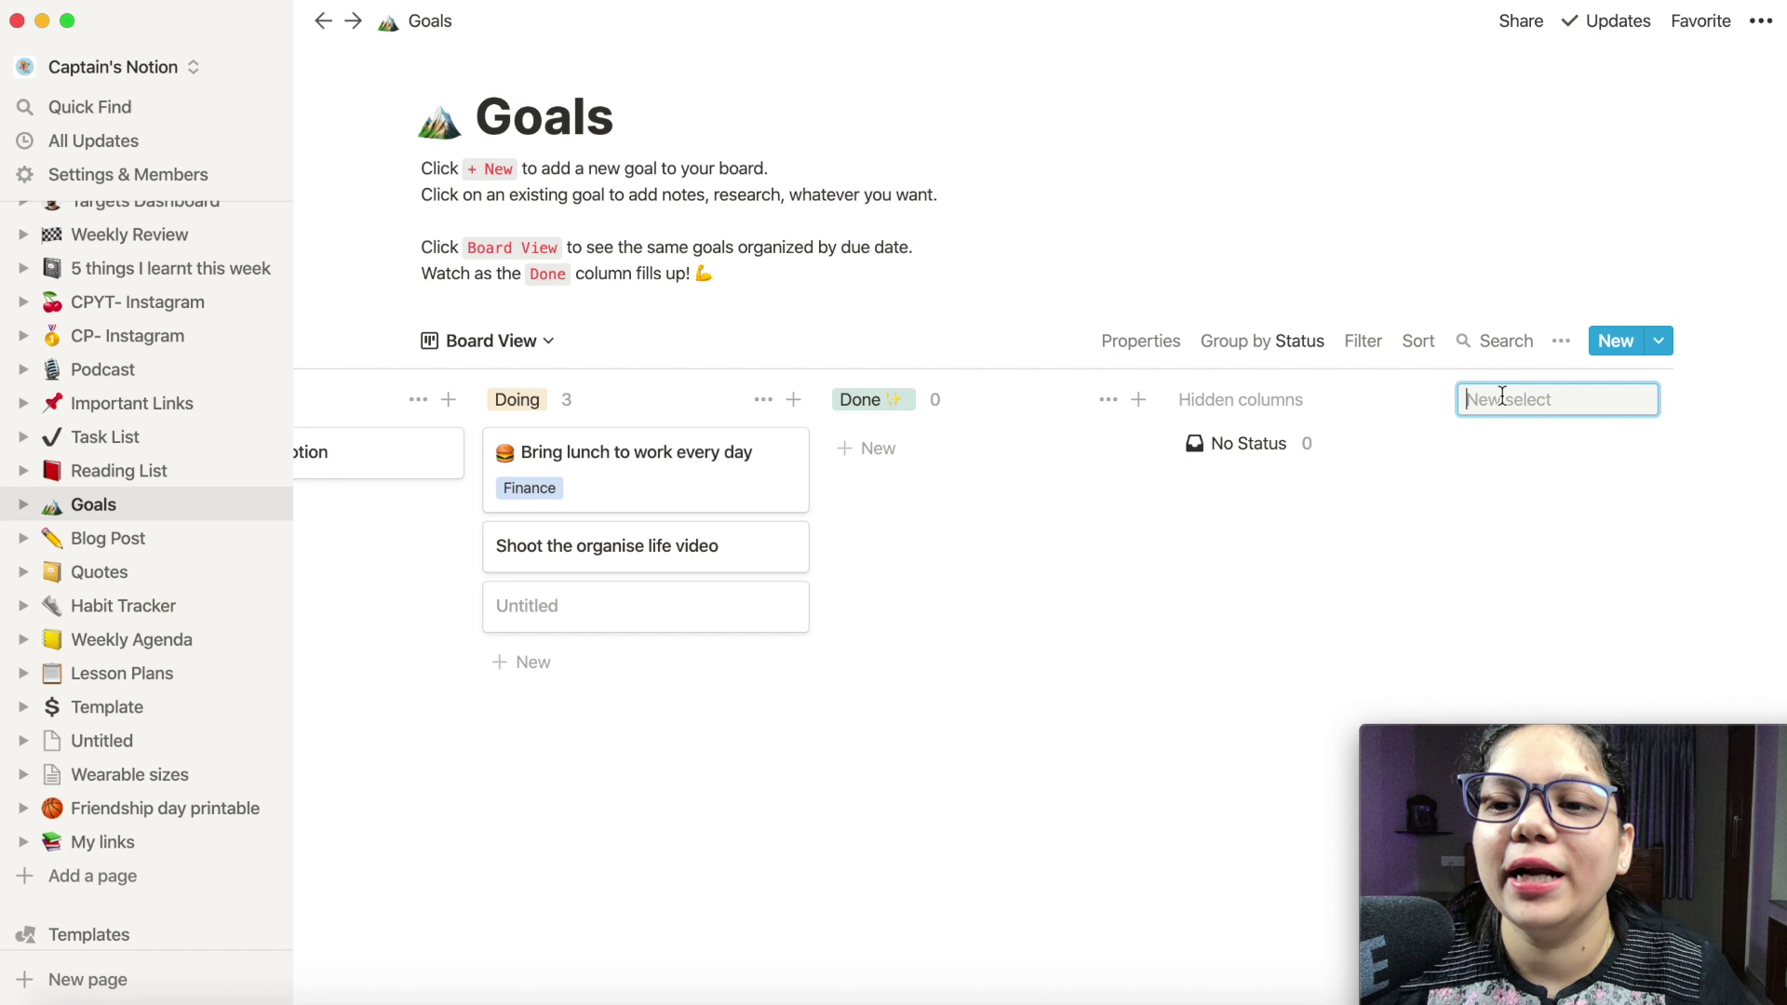
{"action": "type", "text": "Editi"}
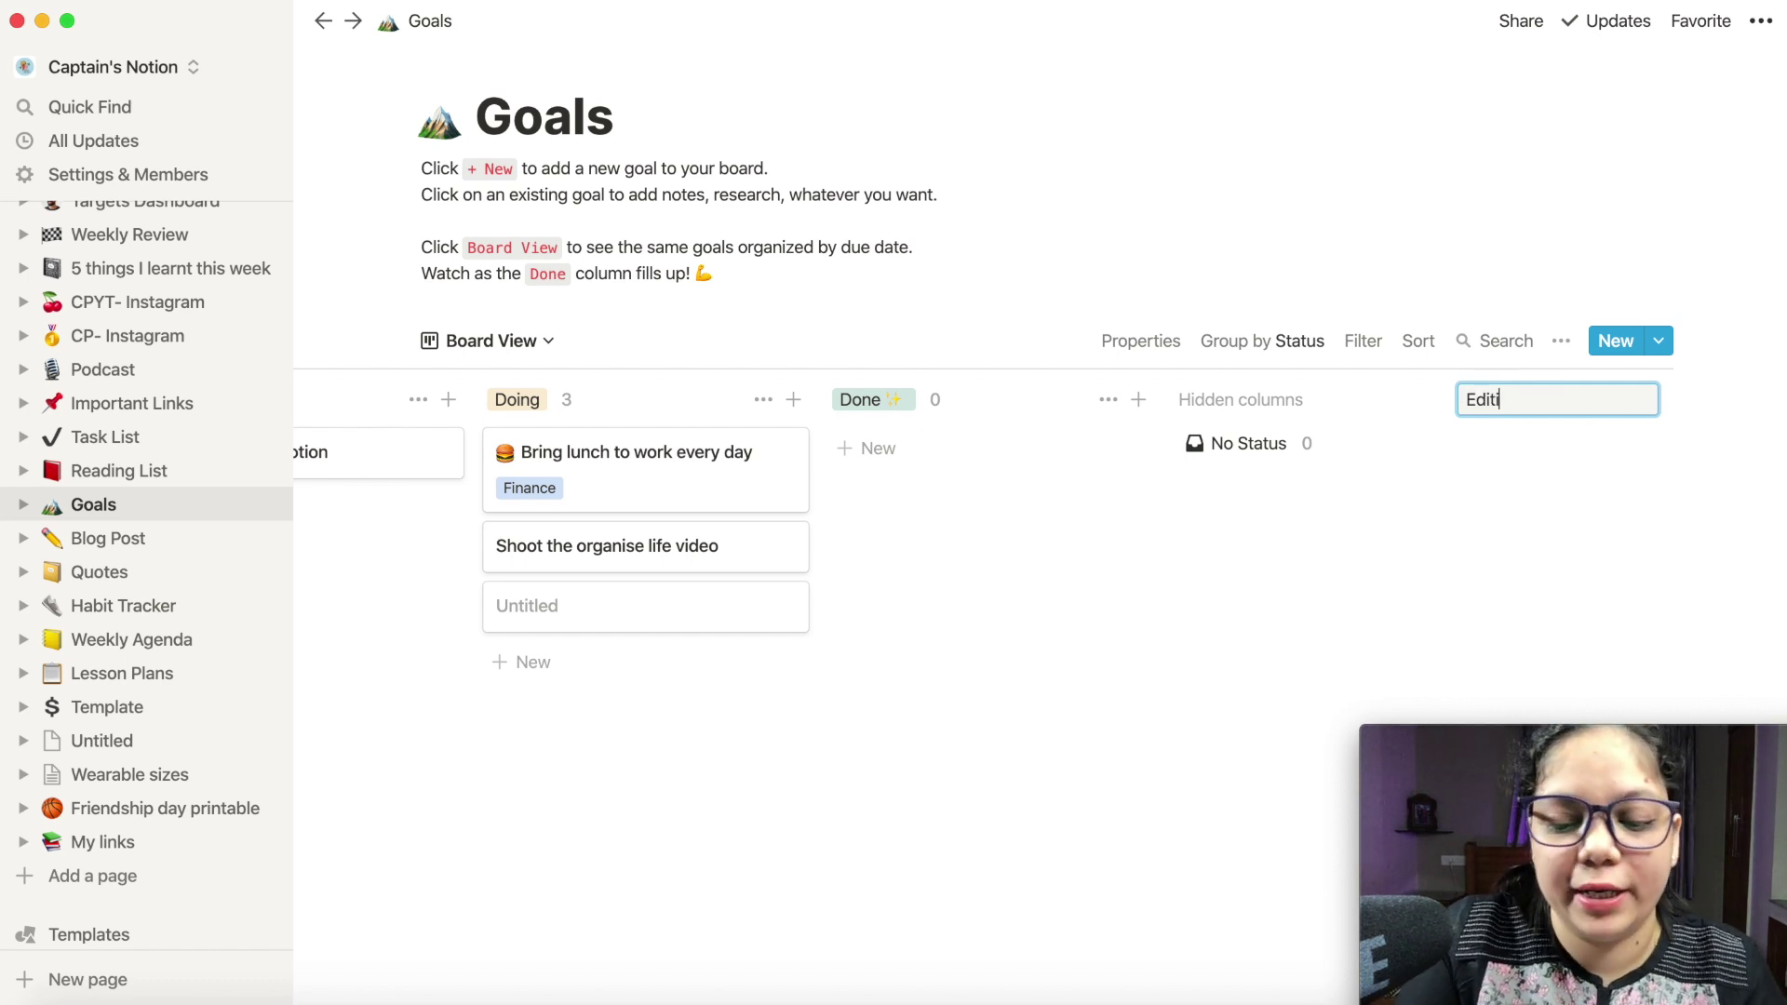
{"action": "type", "text": "ng"}
{"action": "key", "text": "Return"}
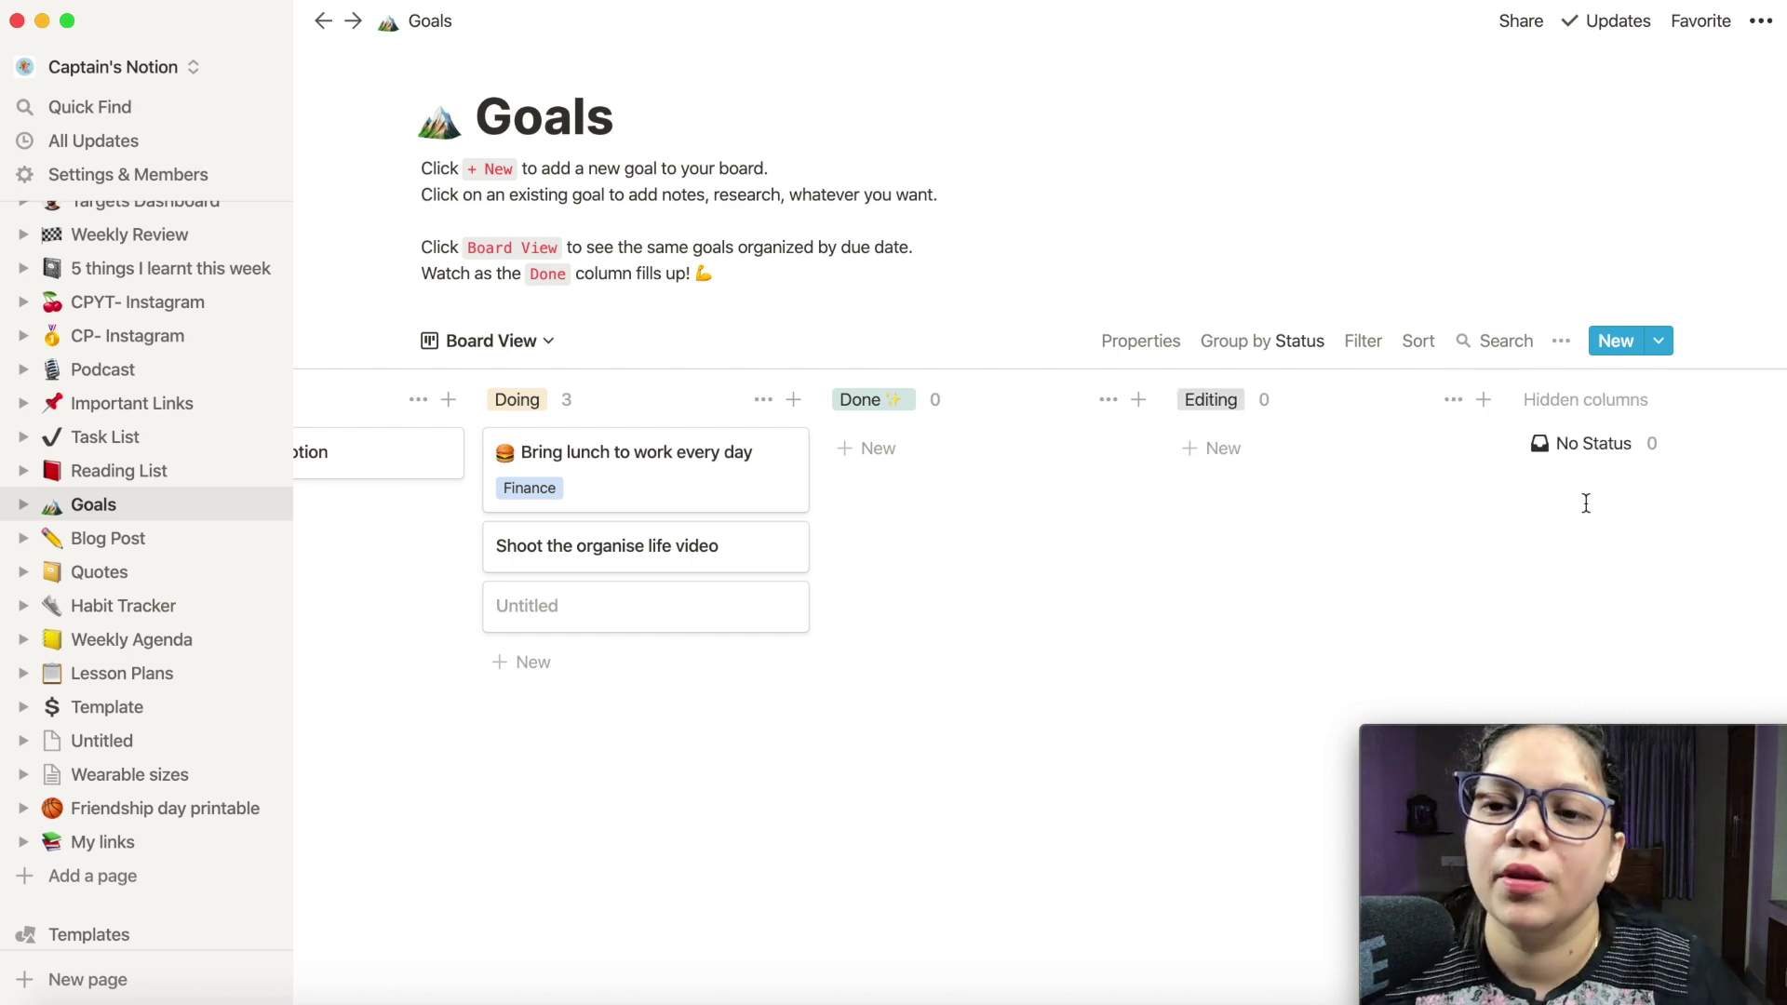
{"action": "left_click_drag", "start_coordinate": [1219, 414], "coordinate": [877, 416]}
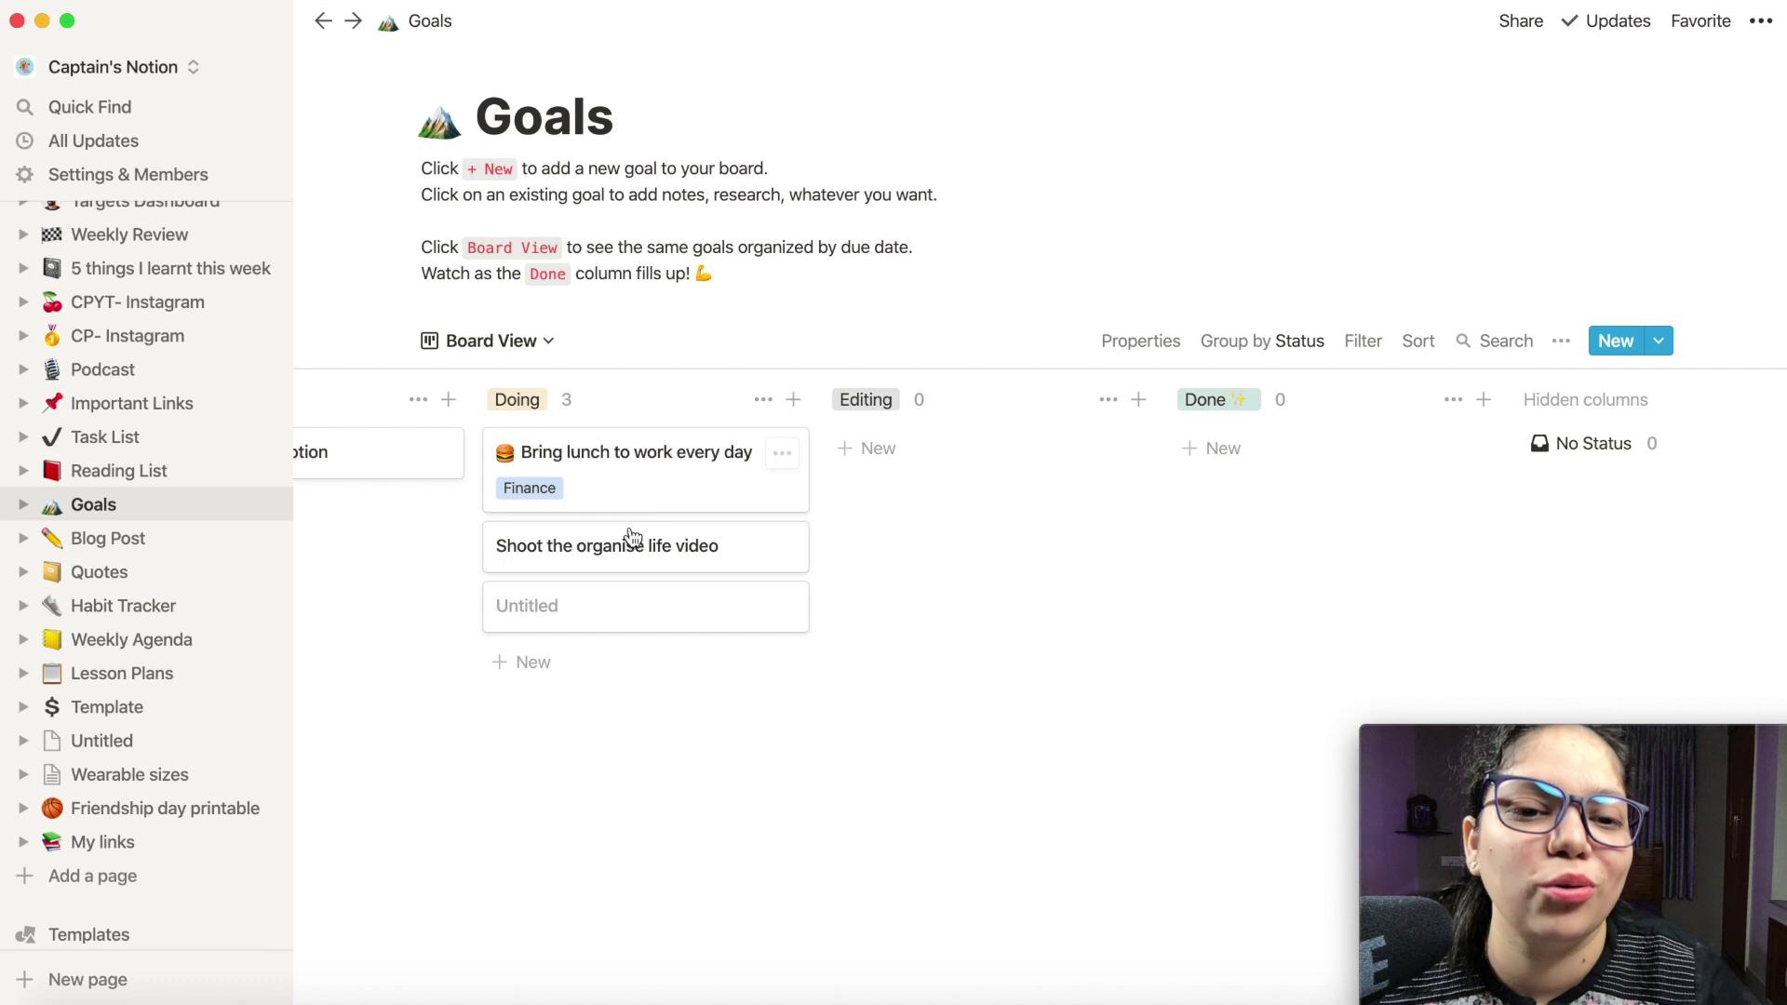
Move the "Shoot the organise life video" card to the Editing column and from there to Done
{"action": "left_click_drag", "start_coordinate": [619, 555], "coordinate": [613, 554]}
{"action": "left_click_drag", "start_coordinate": [844, 477], "coordinate": [930, 463]}
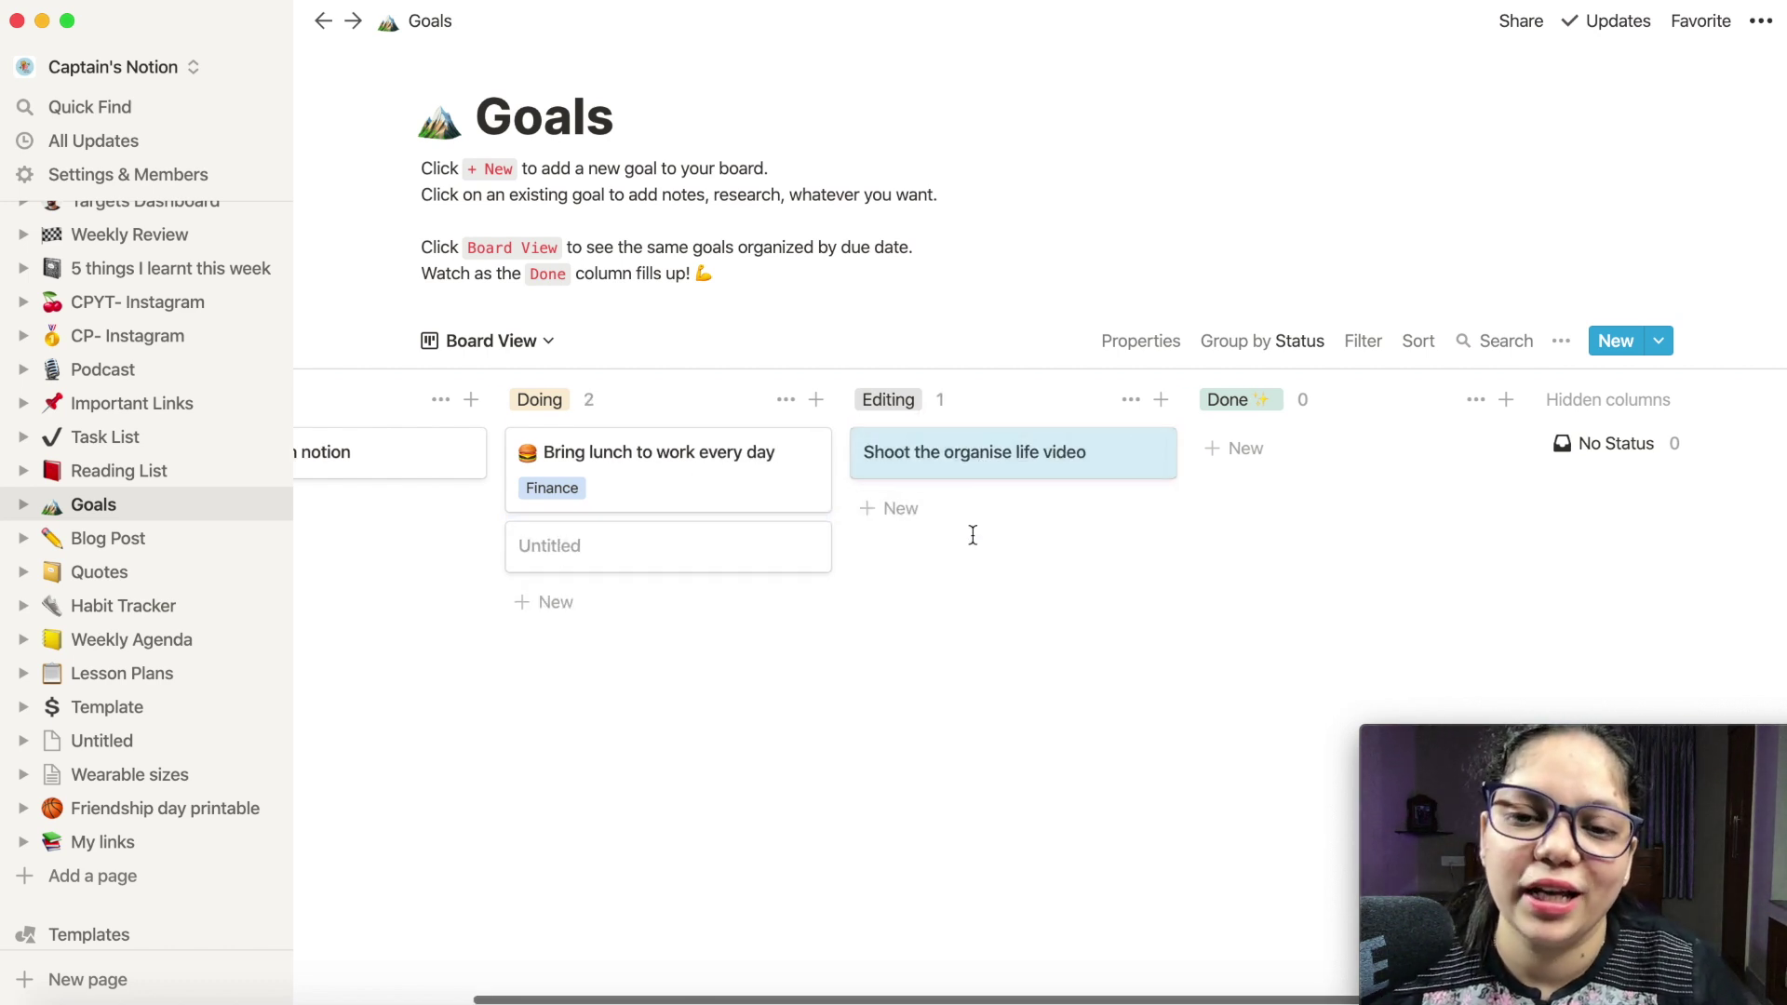
{"action": "left_click_drag", "start_coordinate": [958, 465], "coordinate": [1303, 467]}
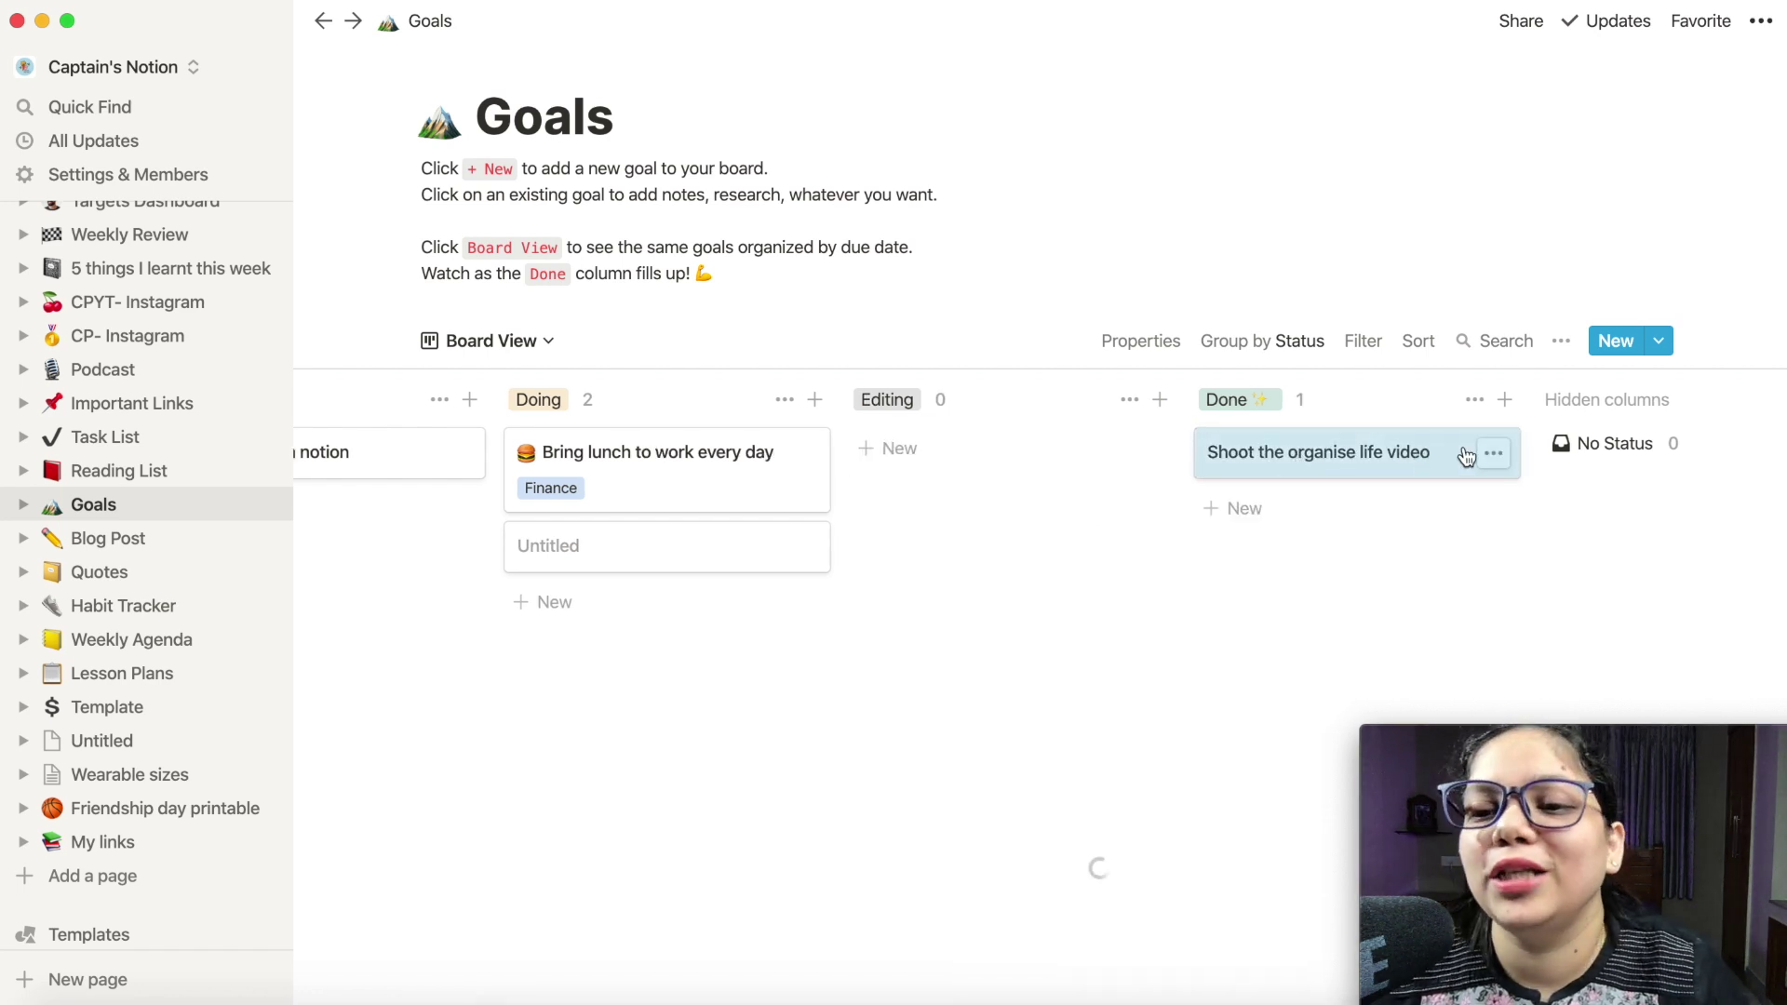
{"action": "scroll", "coordinate": [983, 477], "scroll_direction": "left", "scroll_amount": 5}
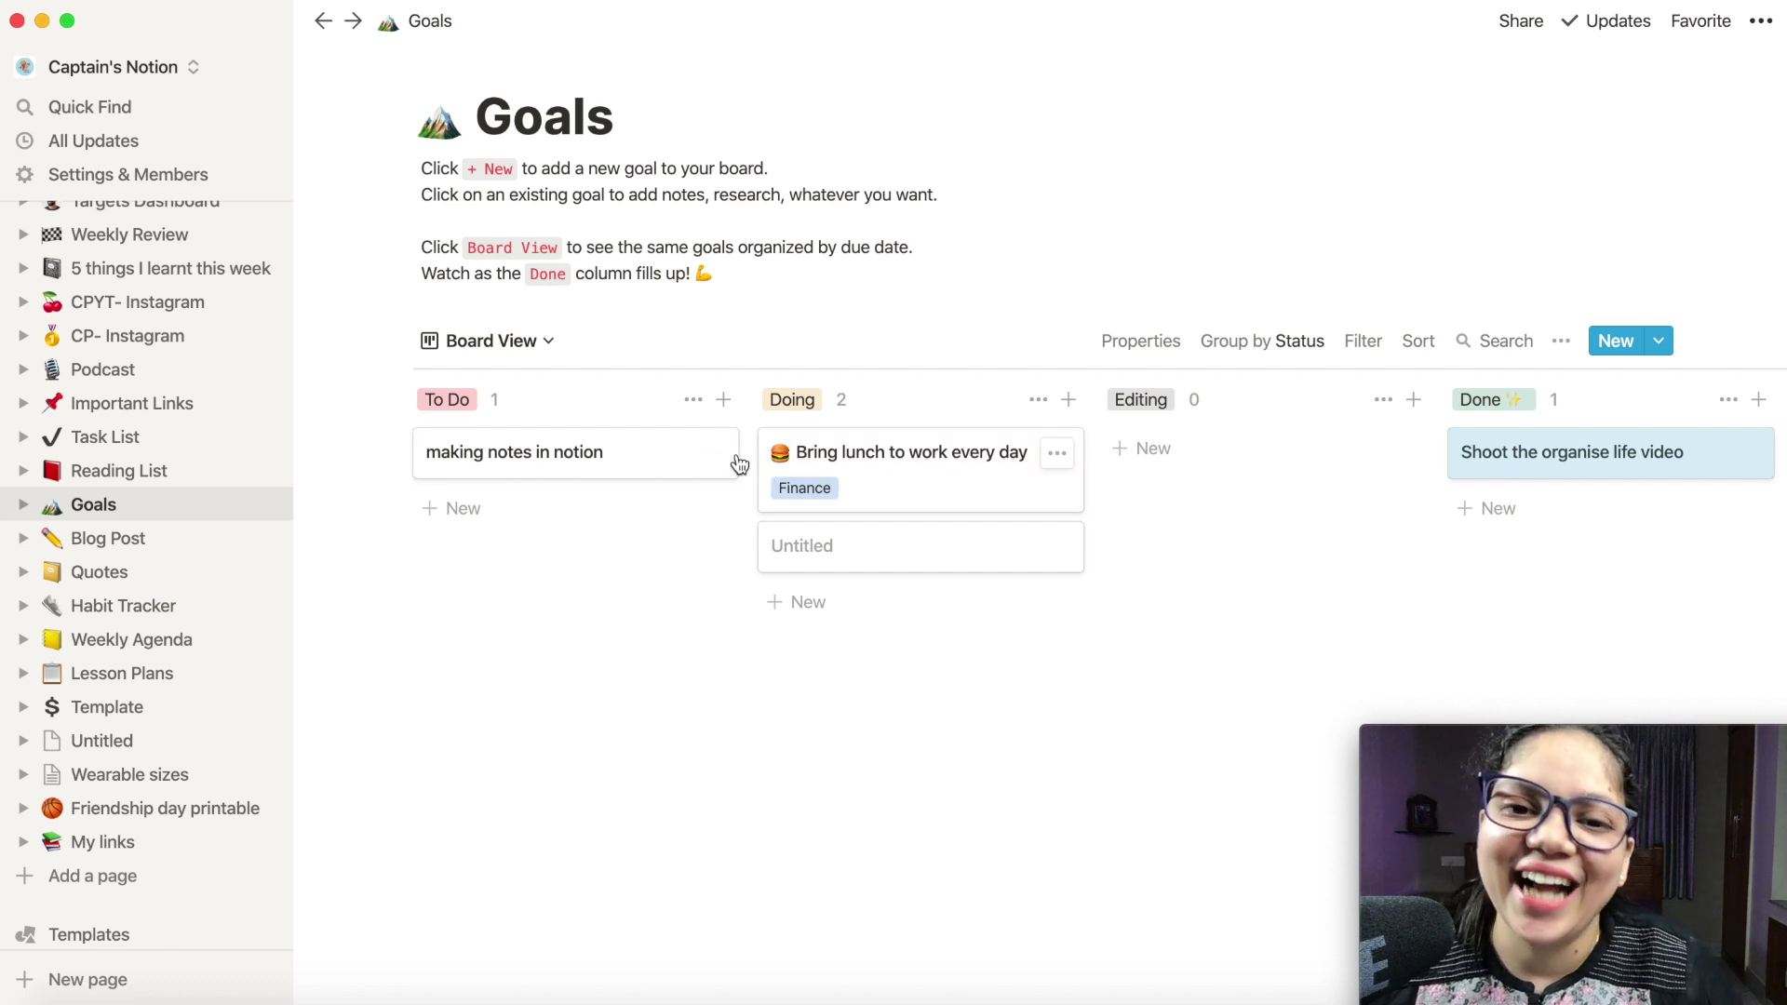
Open the CPYT- Instagram page and look over its July 2020 content calendar
{"action": "scroll", "coordinate": [736, 462], "scroll_direction": "right", "scroll_amount": 1}
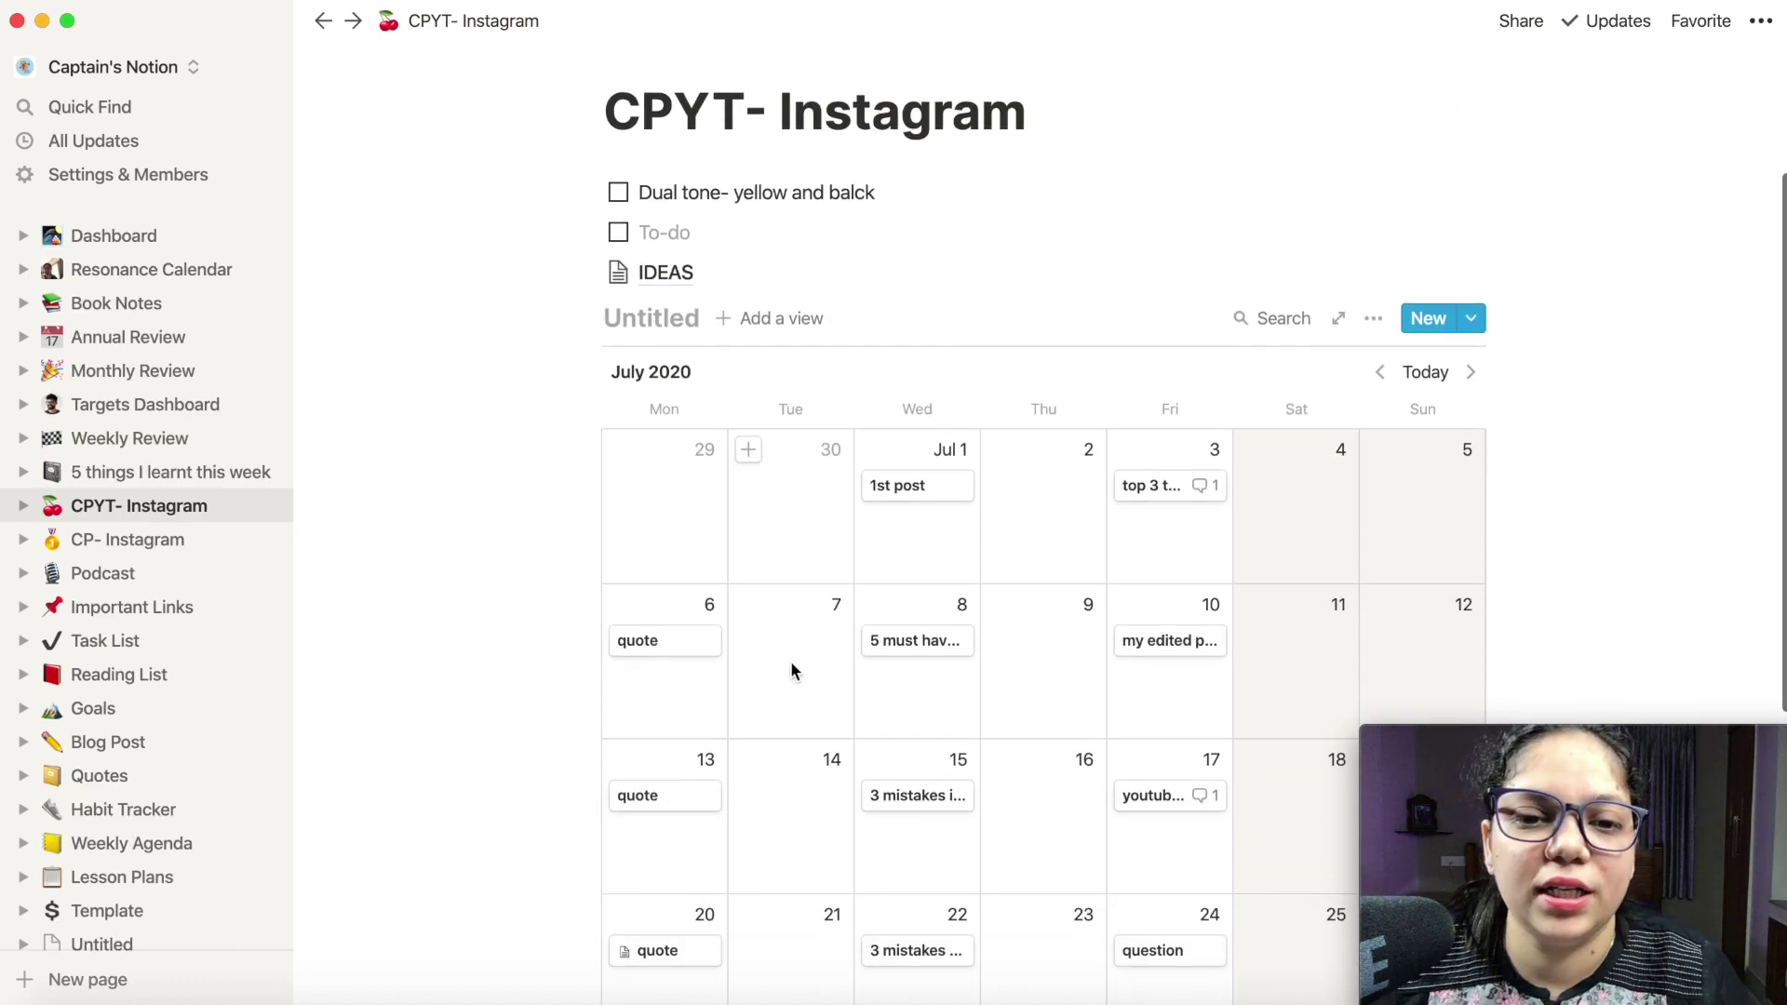
{"action": "scroll", "coordinate": [790, 661], "scroll_direction": "down", "scroll_amount": 5}
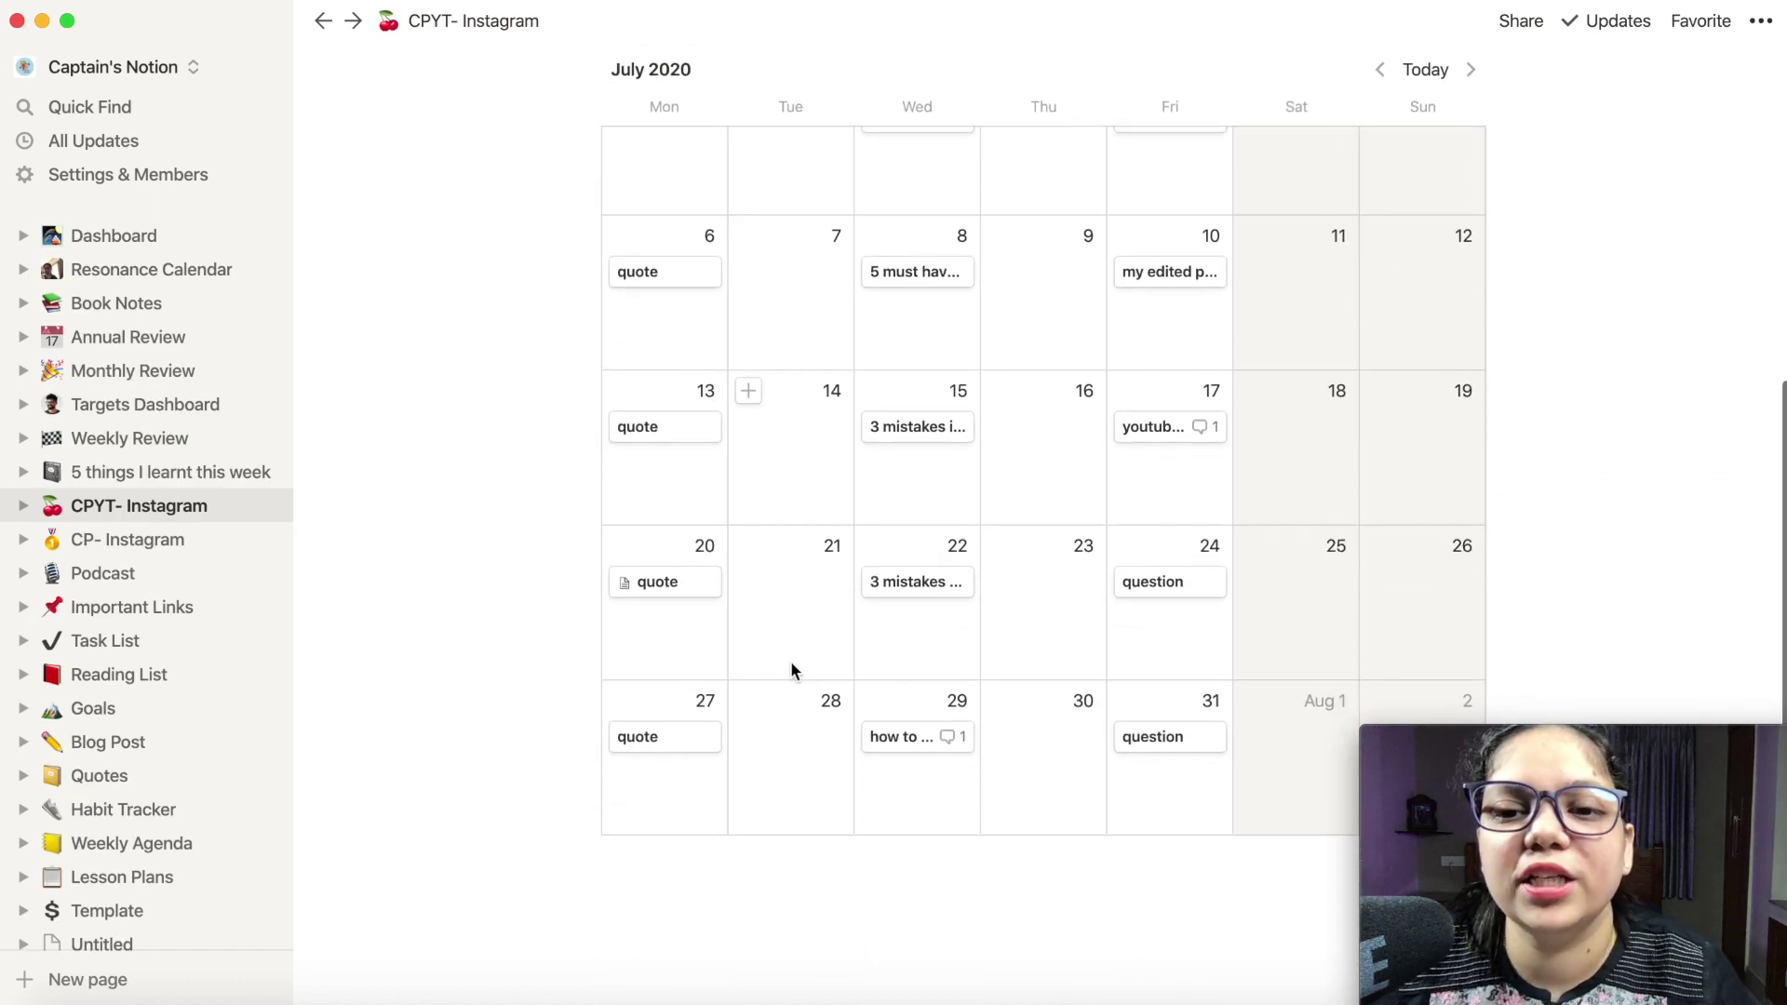
{"action": "scroll", "coordinate": [790, 661], "scroll_direction": "up", "scroll_amount": 2}
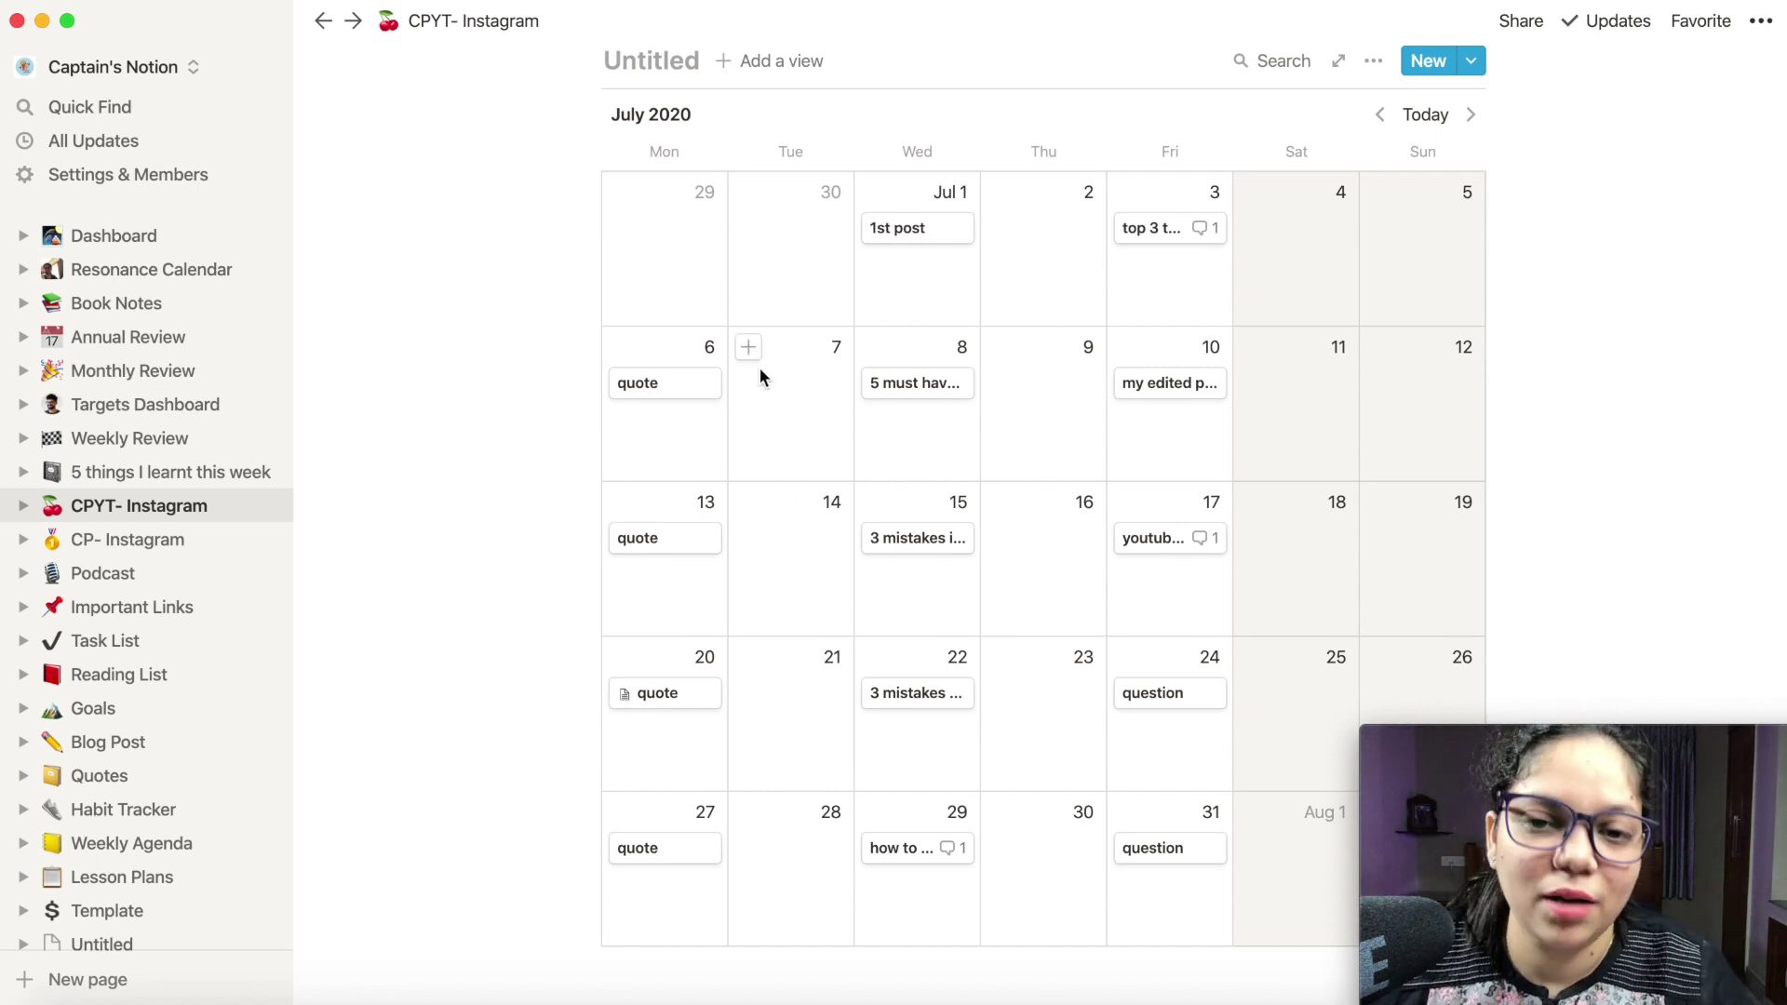
{"action": "scroll", "coordinate": [987, 242], "scroll_direction": "up", "scroll_amount": 2}
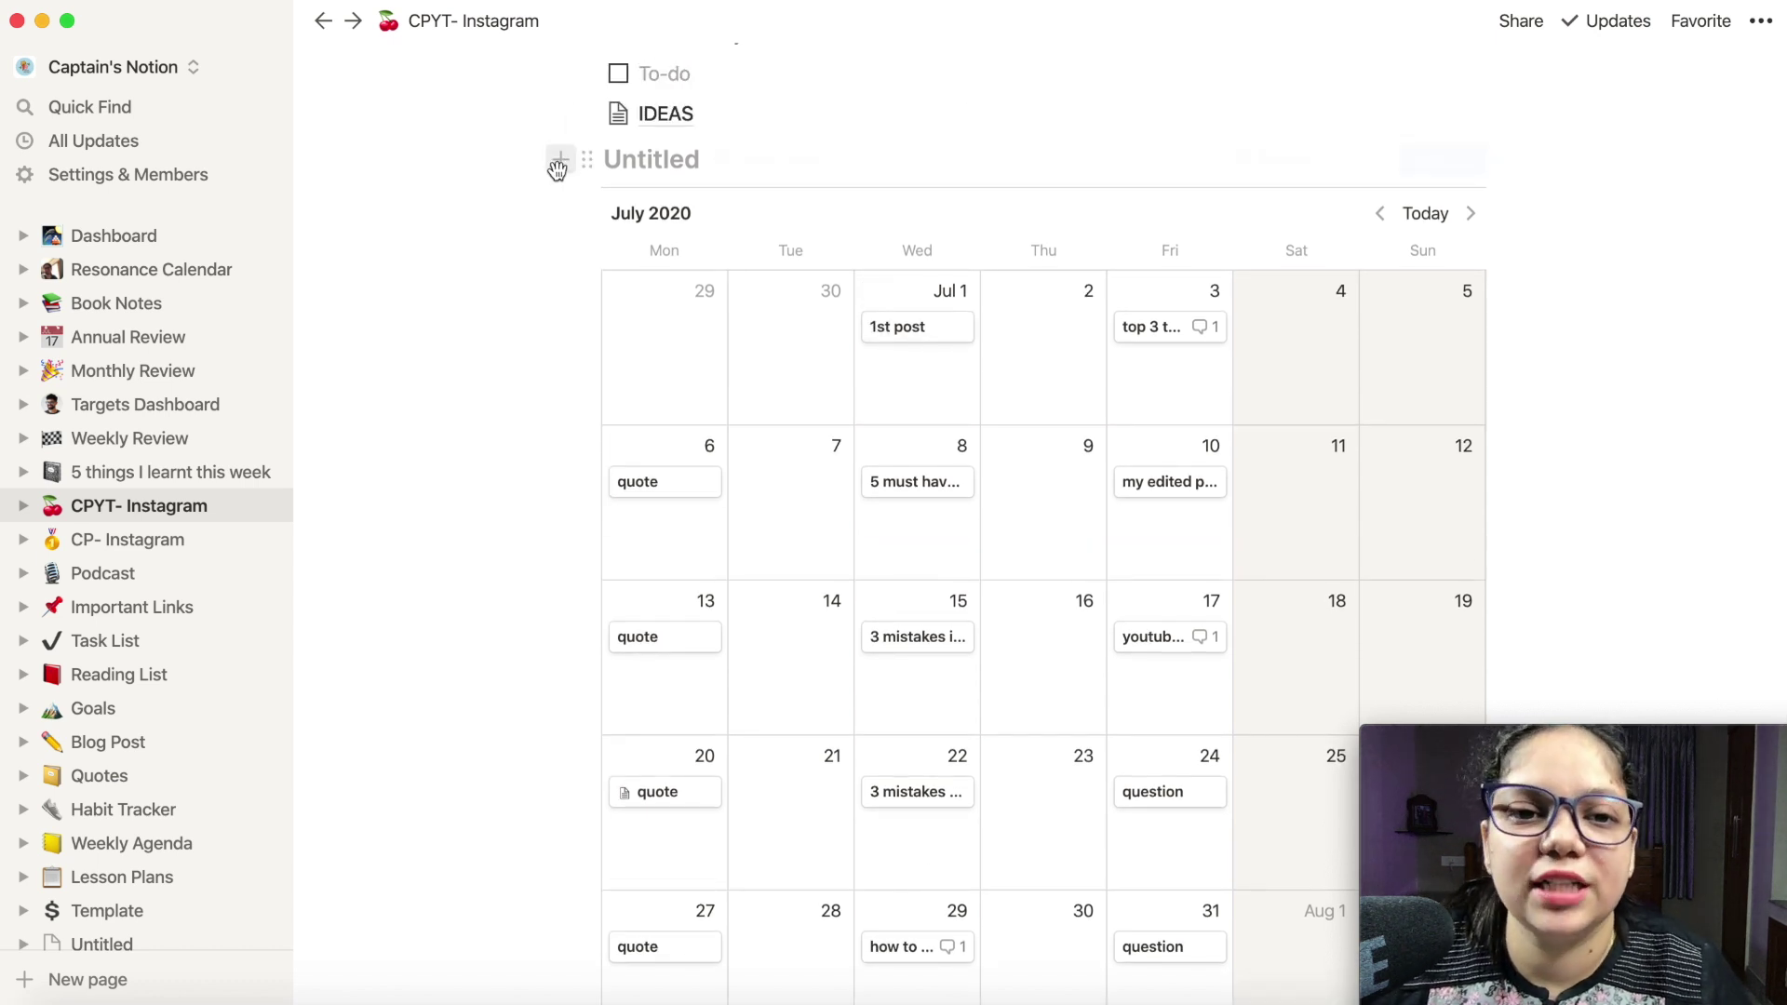
Browse the block types that can be inserted on the page as far as the inline calendar database, without adding one
{"action": "left_click", "coordinate": [562, 165]}
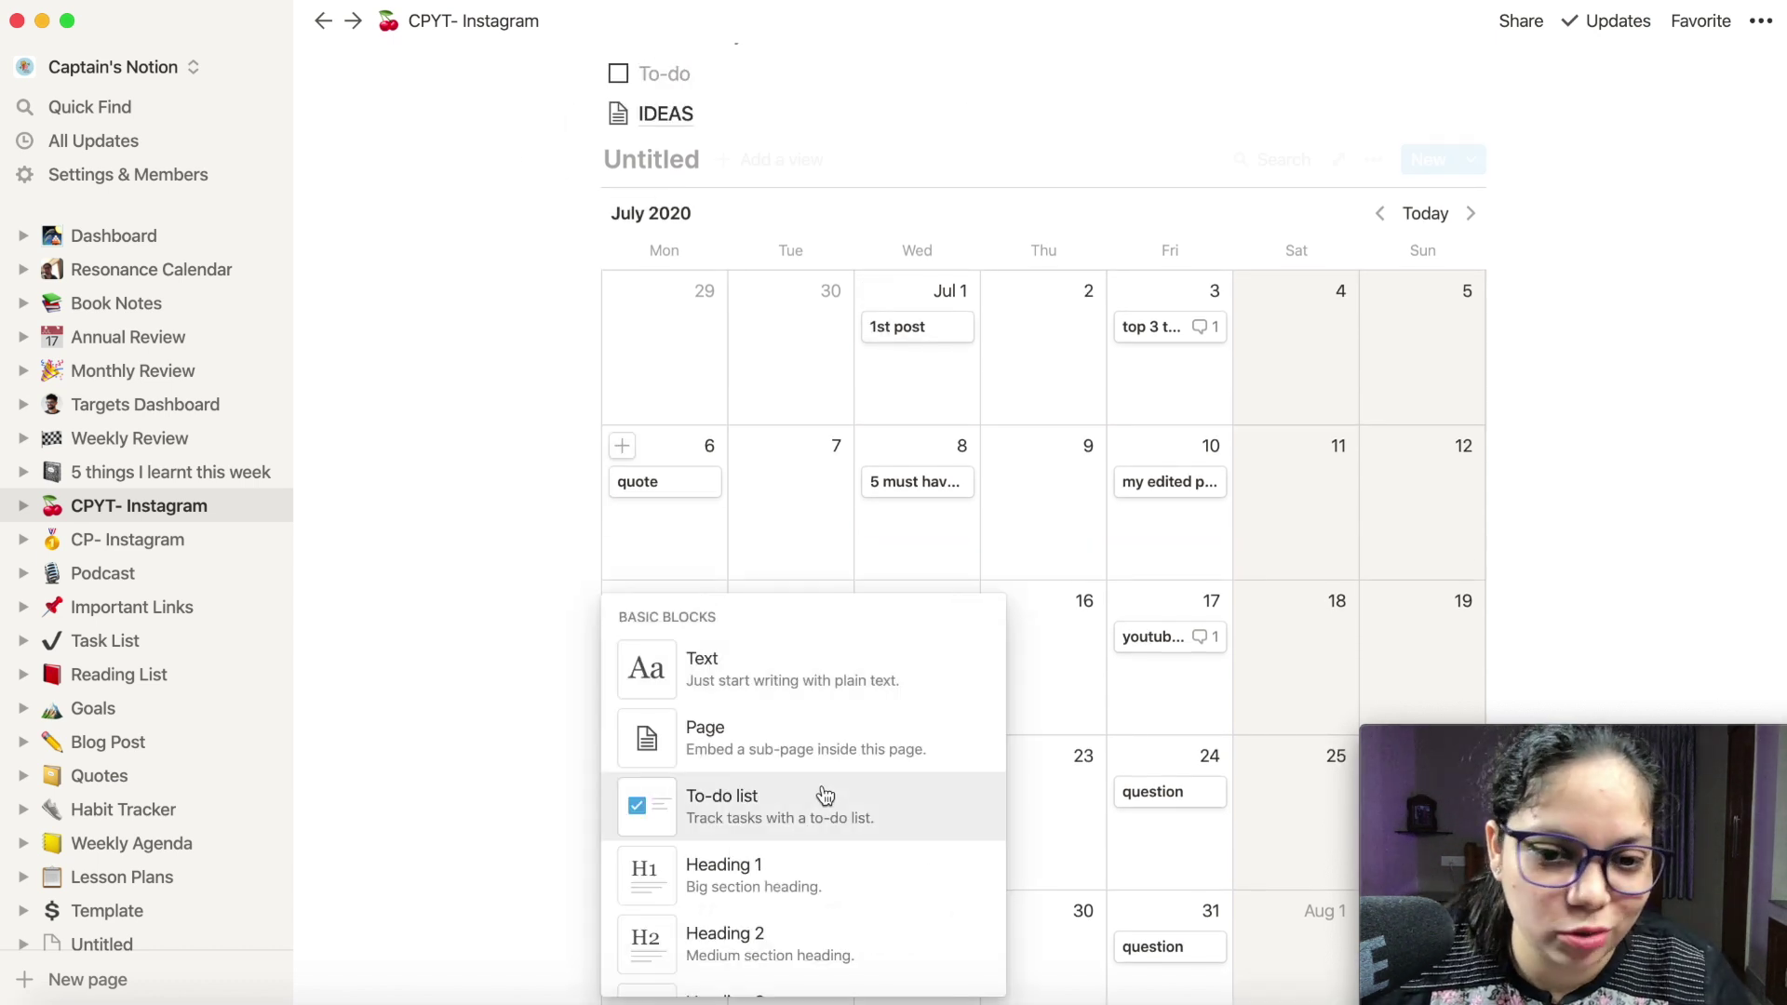
{"action": "scroll", "coordinate": [819, 798], "scroll_direction": "down", "scroll_amount": 5}
{"action": "scroll", "coordinate": [825, 798], "scroll_direction": "down", "scroll_amount": 10}
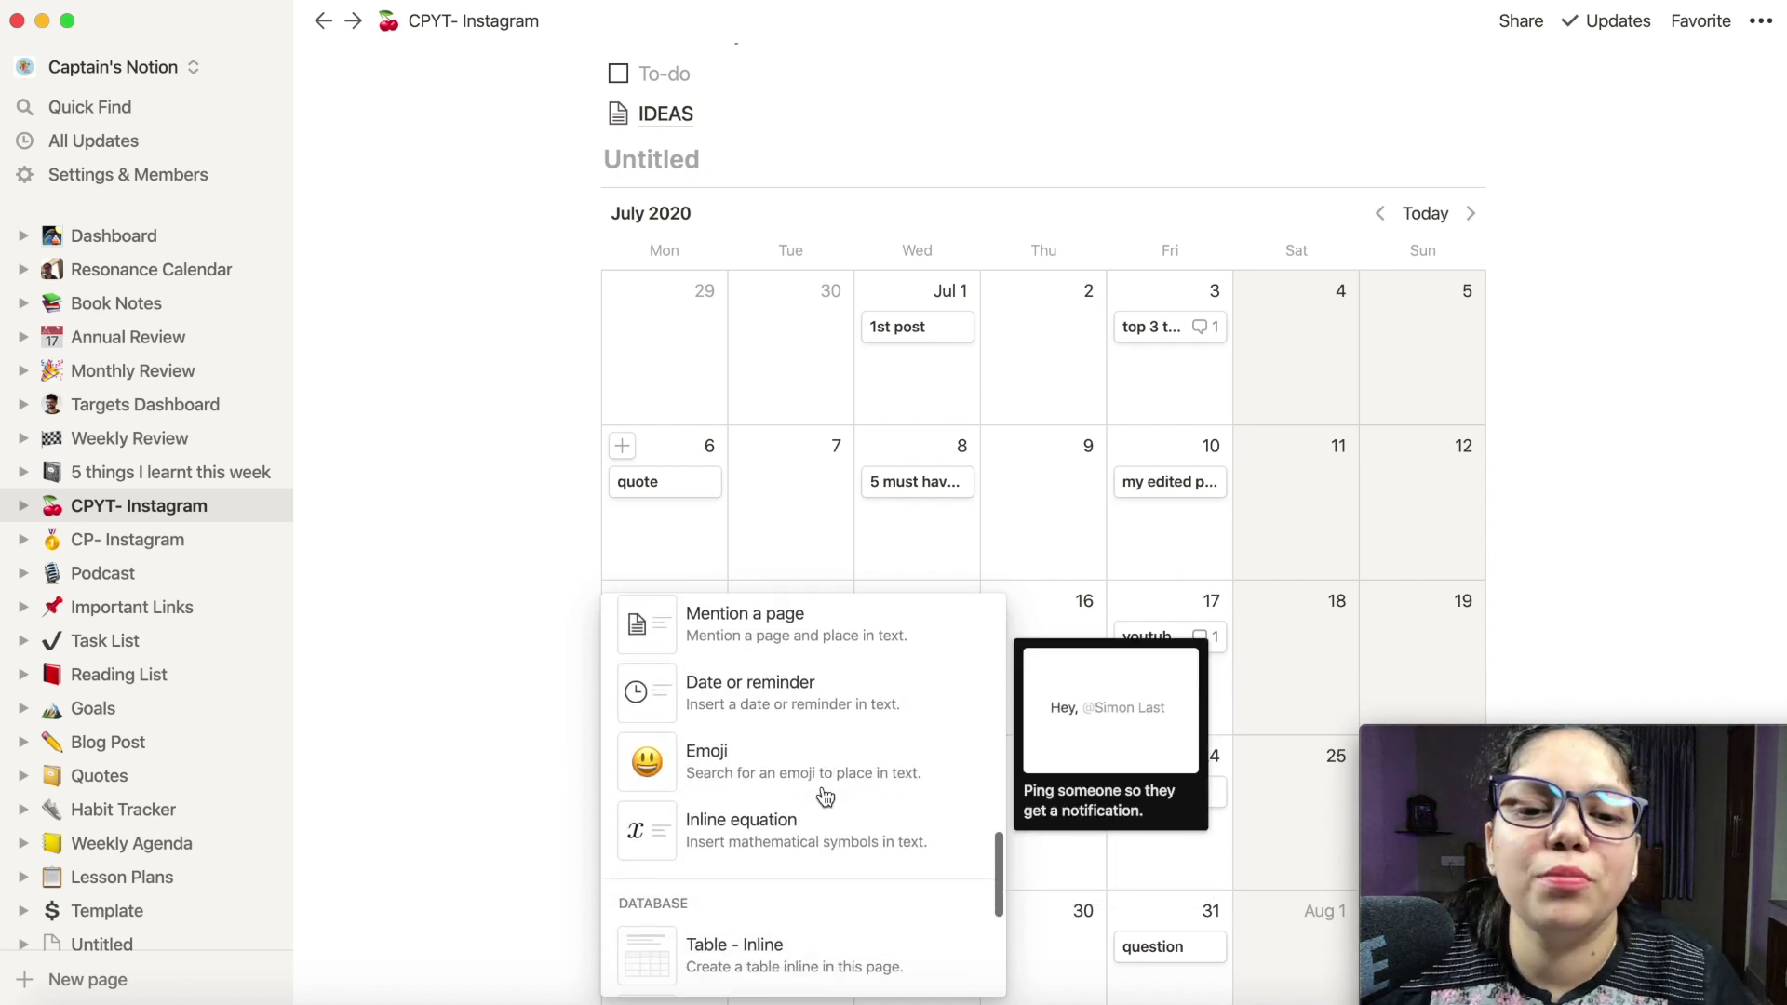
{"action": "scroll", "coordinate": [823, 796], "scroll_direction": "down", "scroll_amount": 3}
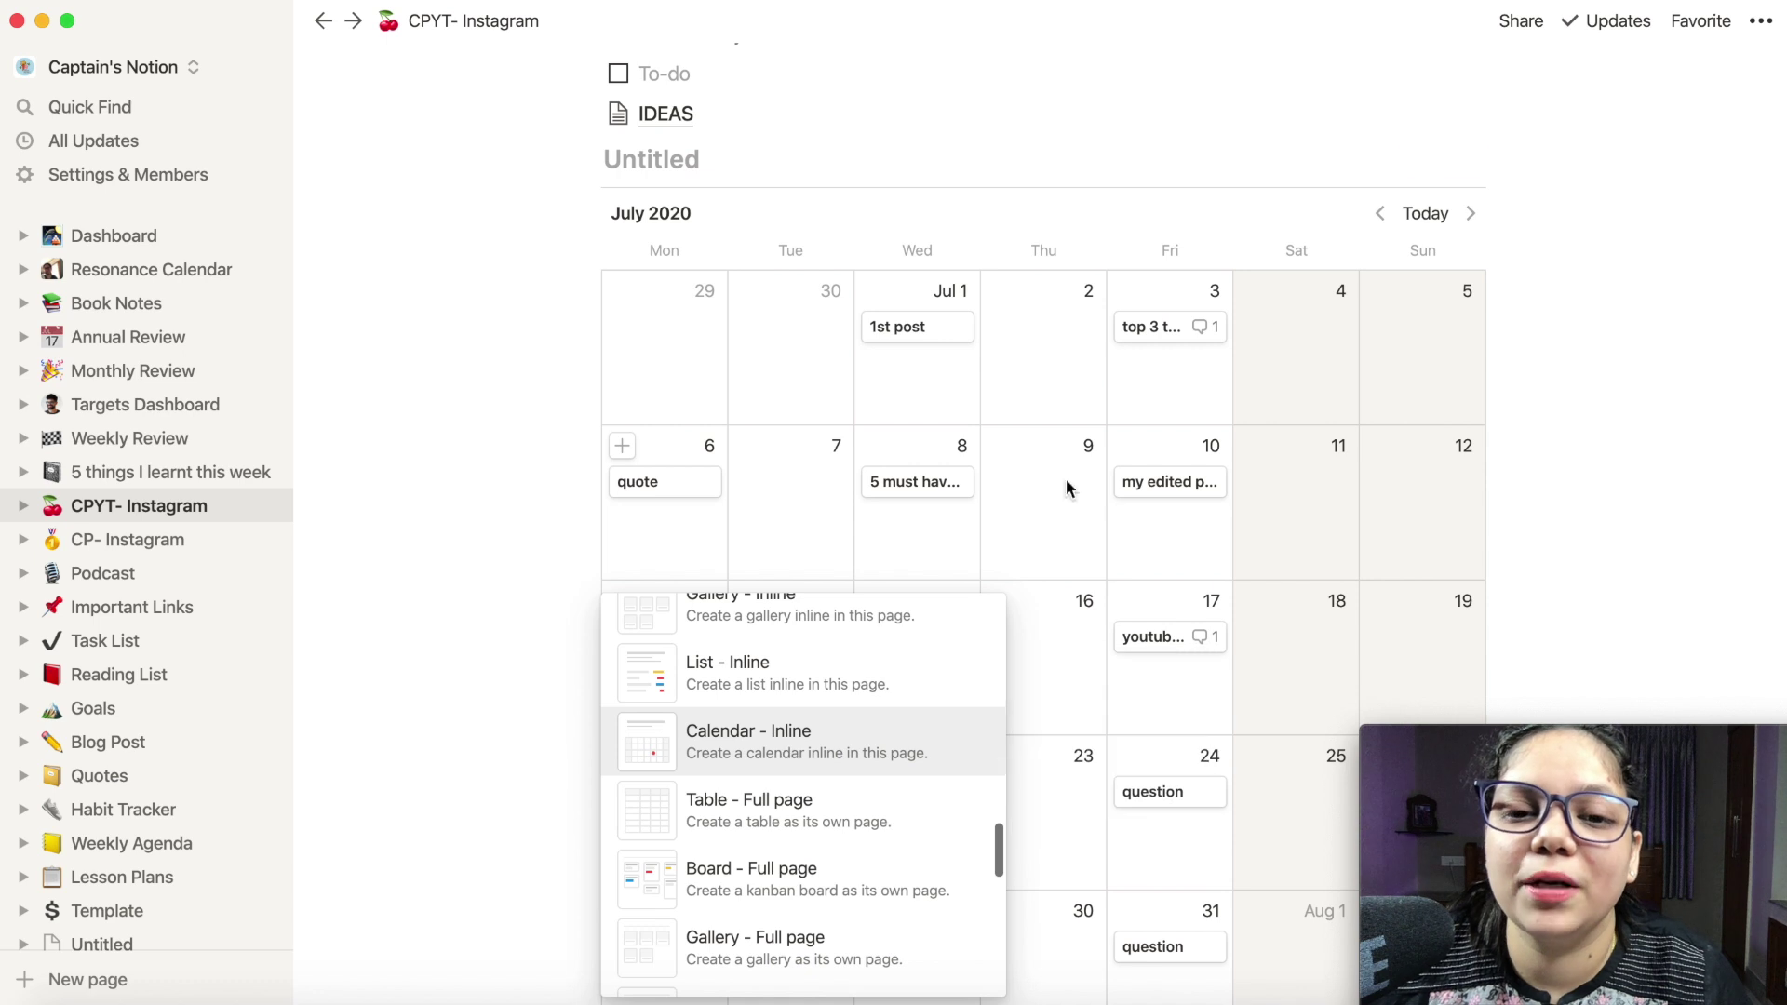
{"action": "left_click", "coordinate": [1696, 477]}
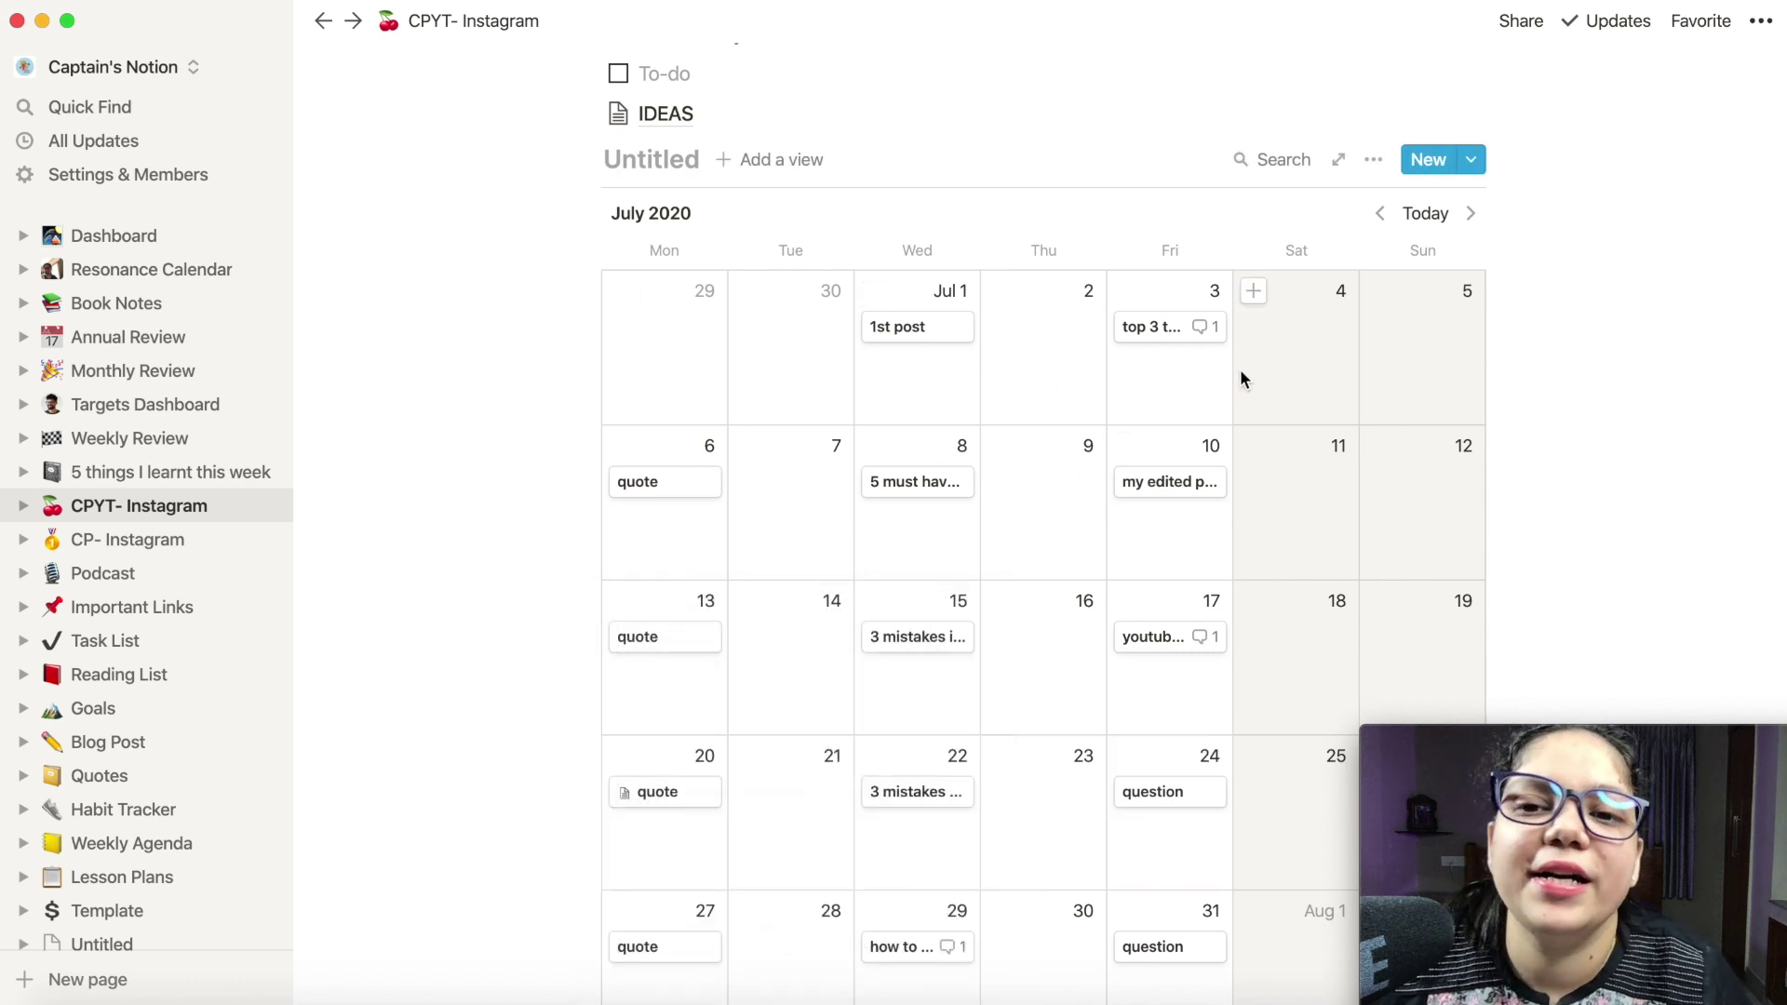
Examine the remaining July 2020 weeks of the content calendar and return to the Dashboard page
{"action": "scroll", "coordinate": [1072, 585], "scroll_direction": "down", "scroll_amount": 3}
{"action": "scroll", "coordinate": [1163, 614], "scroll_direction": "down", "scroll_amount": 1}
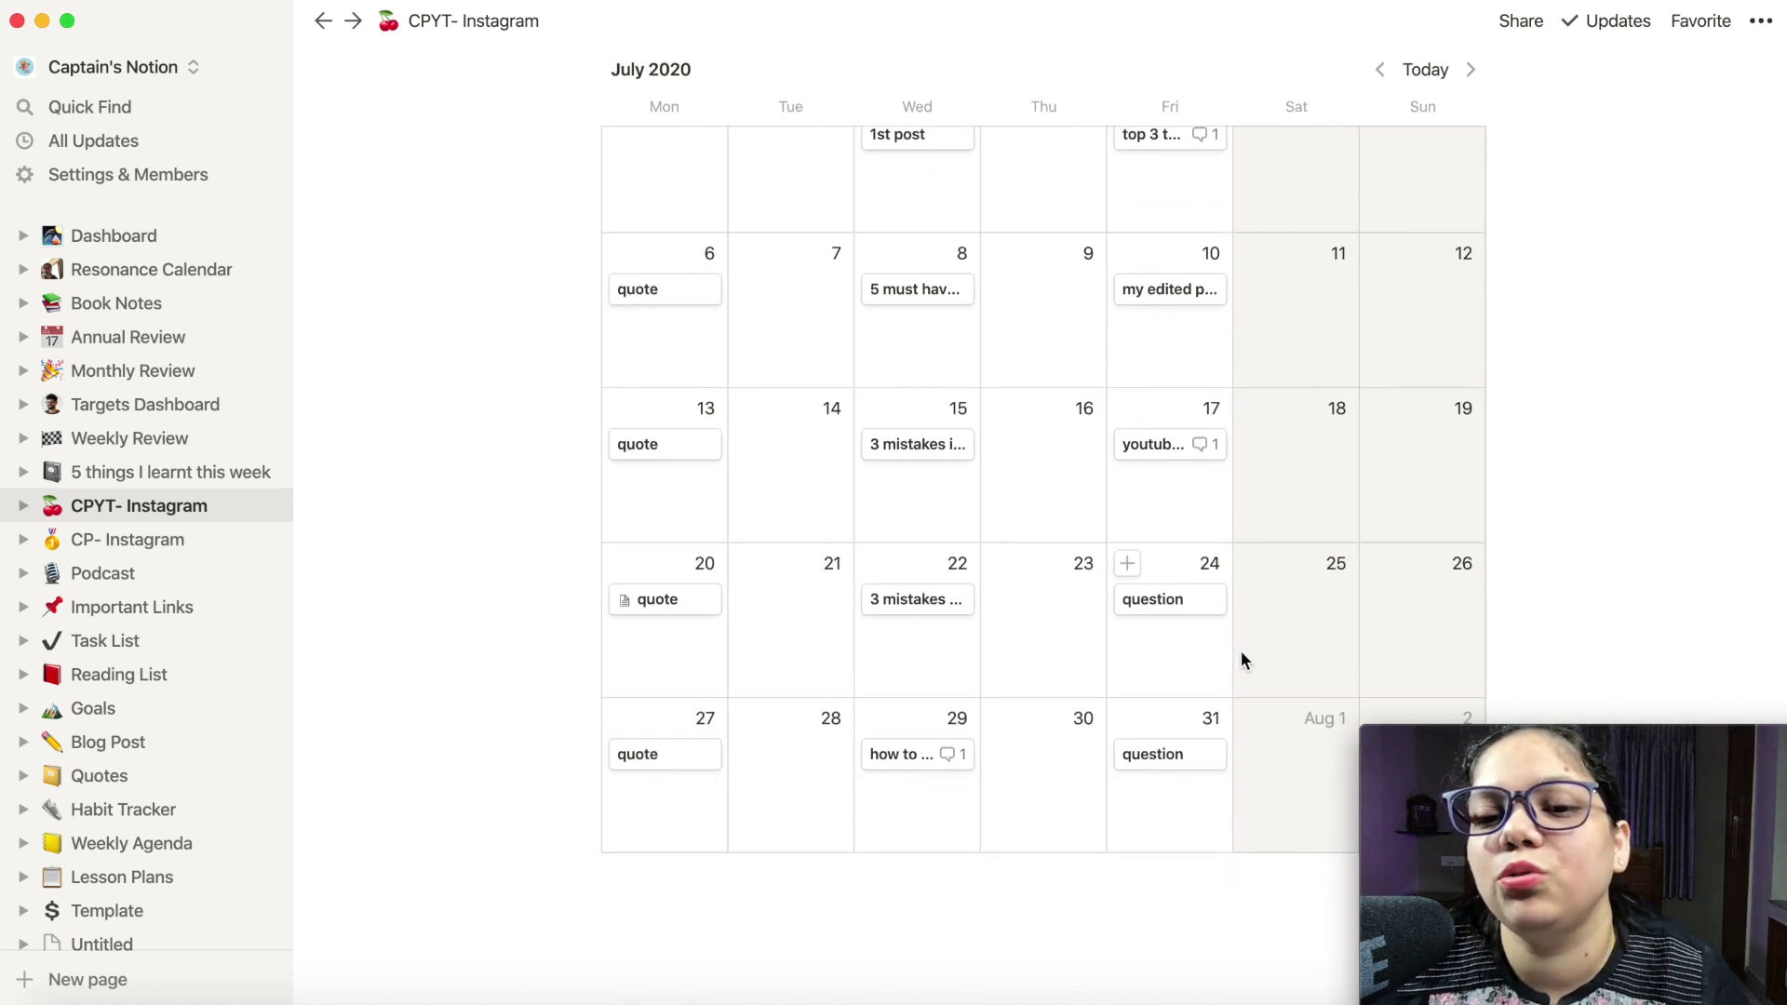
{"action": "scroll", "coordinate": [1250, 722], "scroll_direction": "down", "scroll_amount": 3}
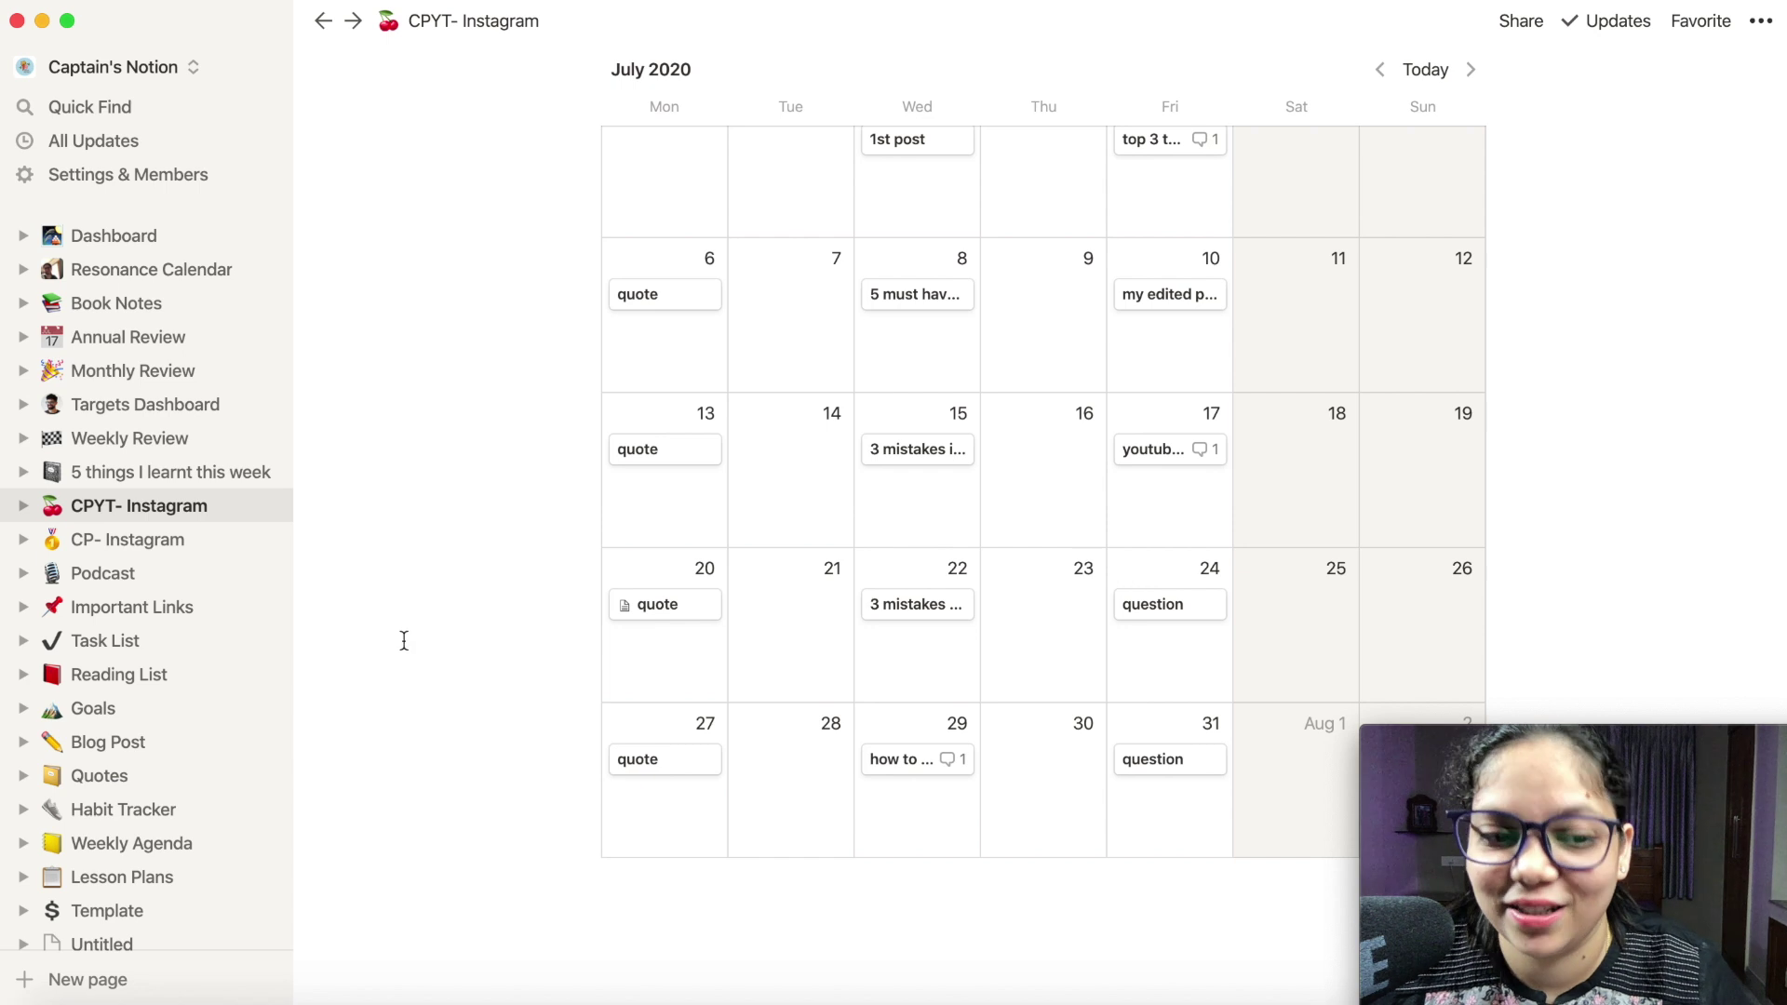
{"action": "key", "text": "super+bracketleft"}
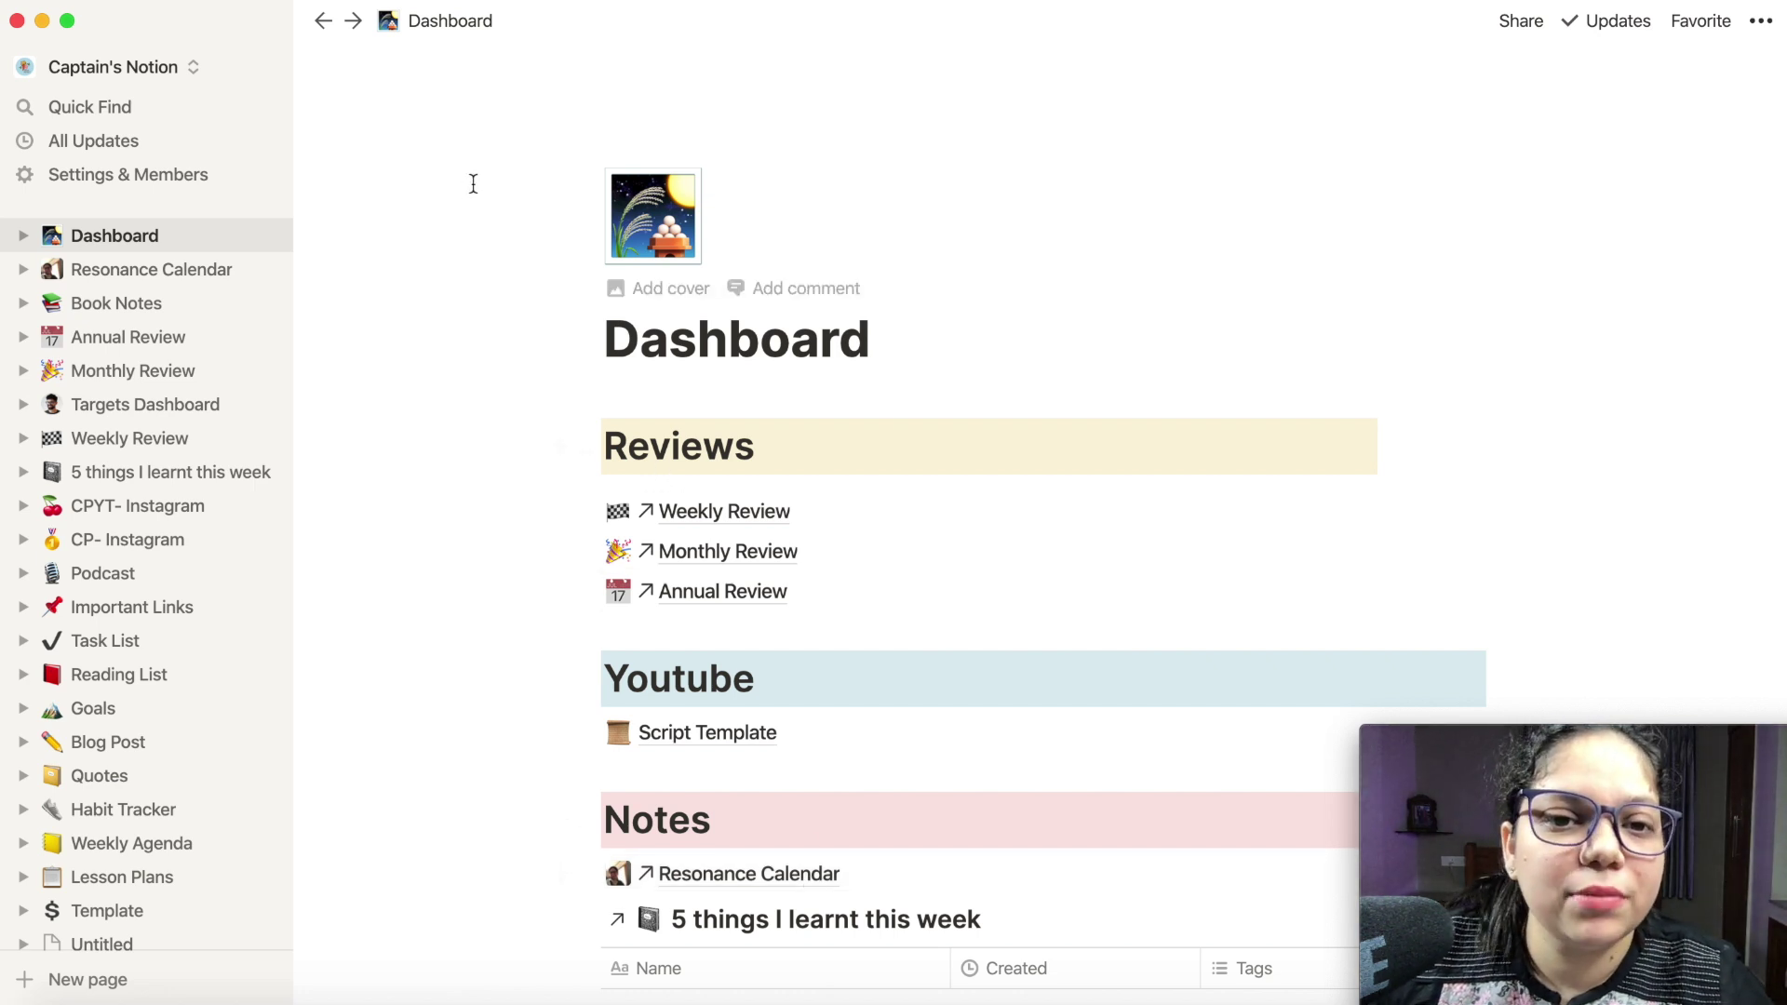
Create a new page titled "New Year Plans" as an empty page with an icon
{"action": "scroll", "coordinate": [149, 314], "scroll_direction": "down", "scroll_amount": 5}
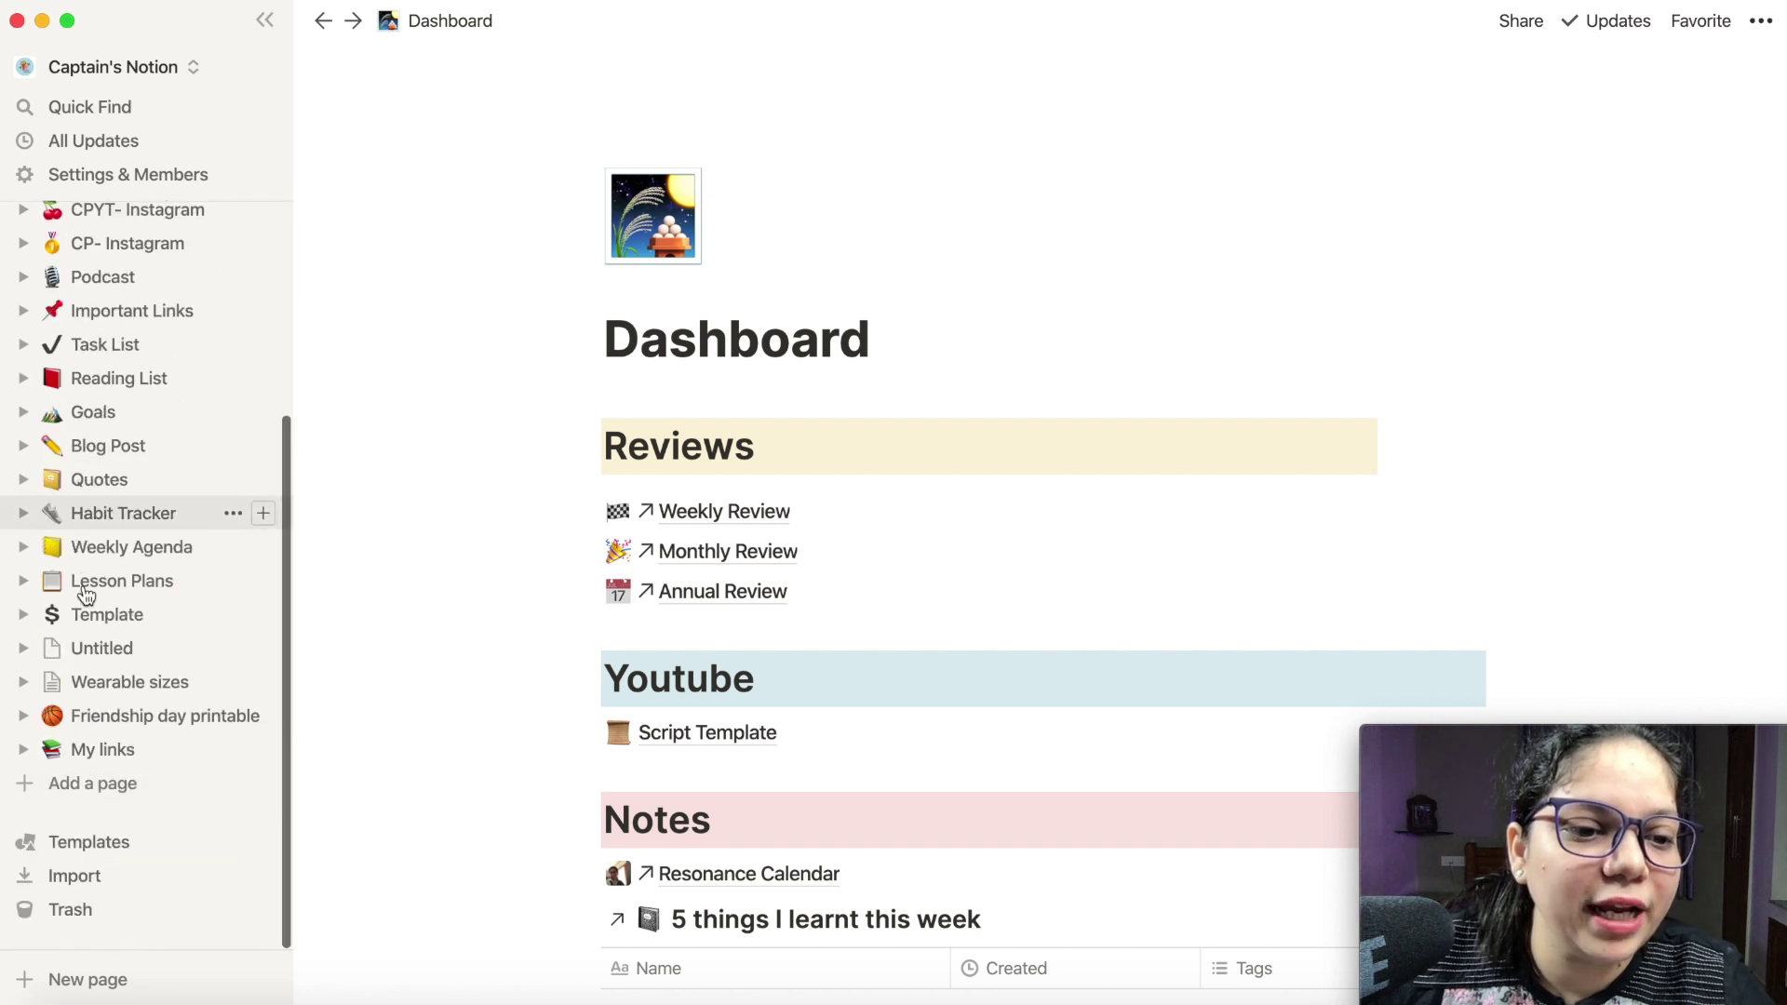
{"action": "left_click", "coordinate": [63, 784]}
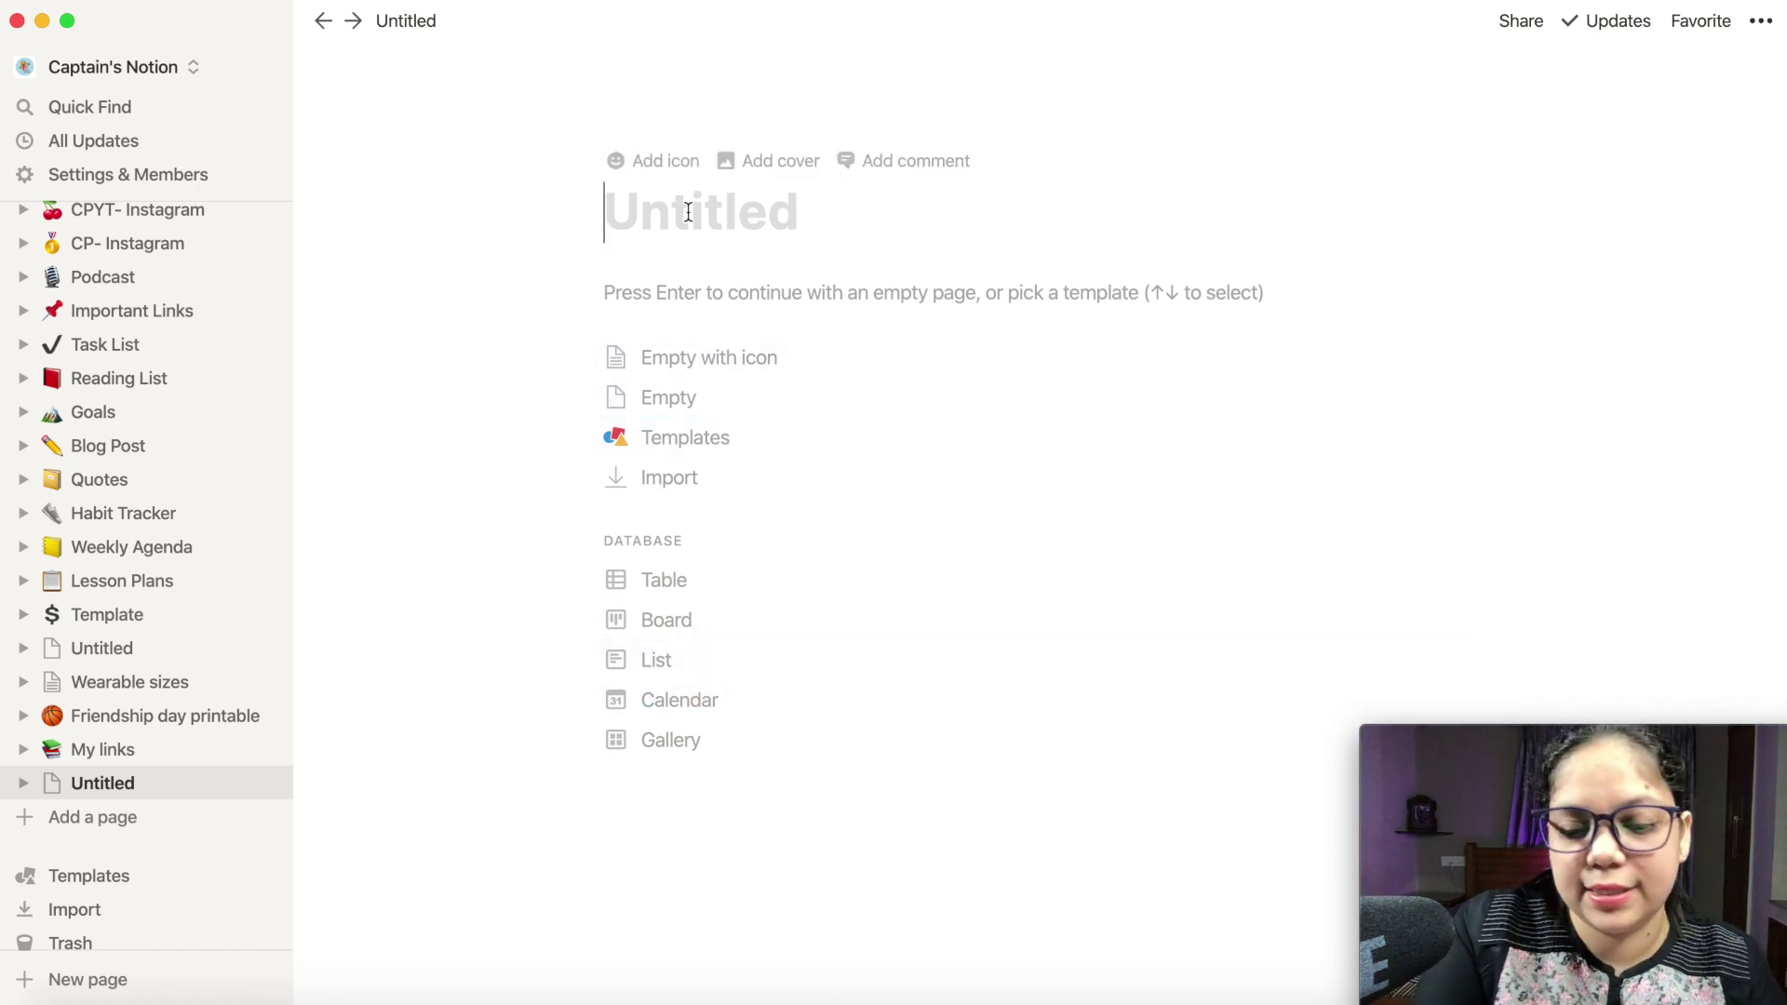
{"action": "type", "text": "New "}
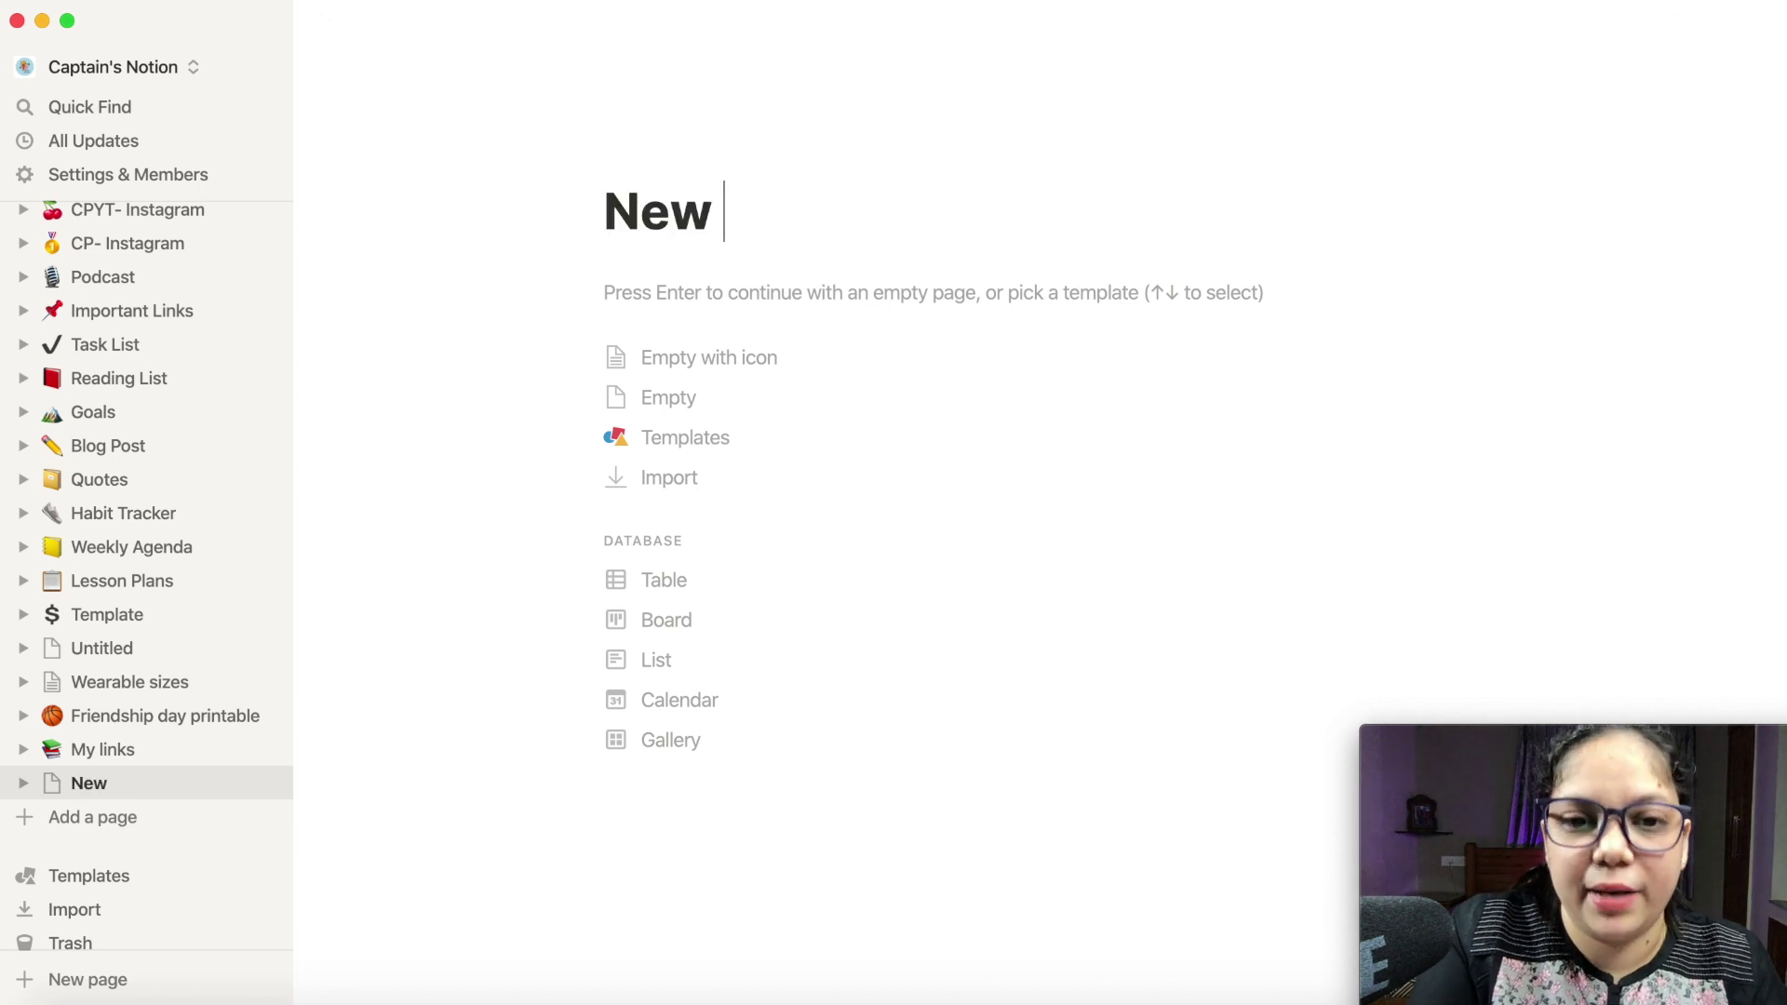
{"action": "type", "text": "Year Plans"}
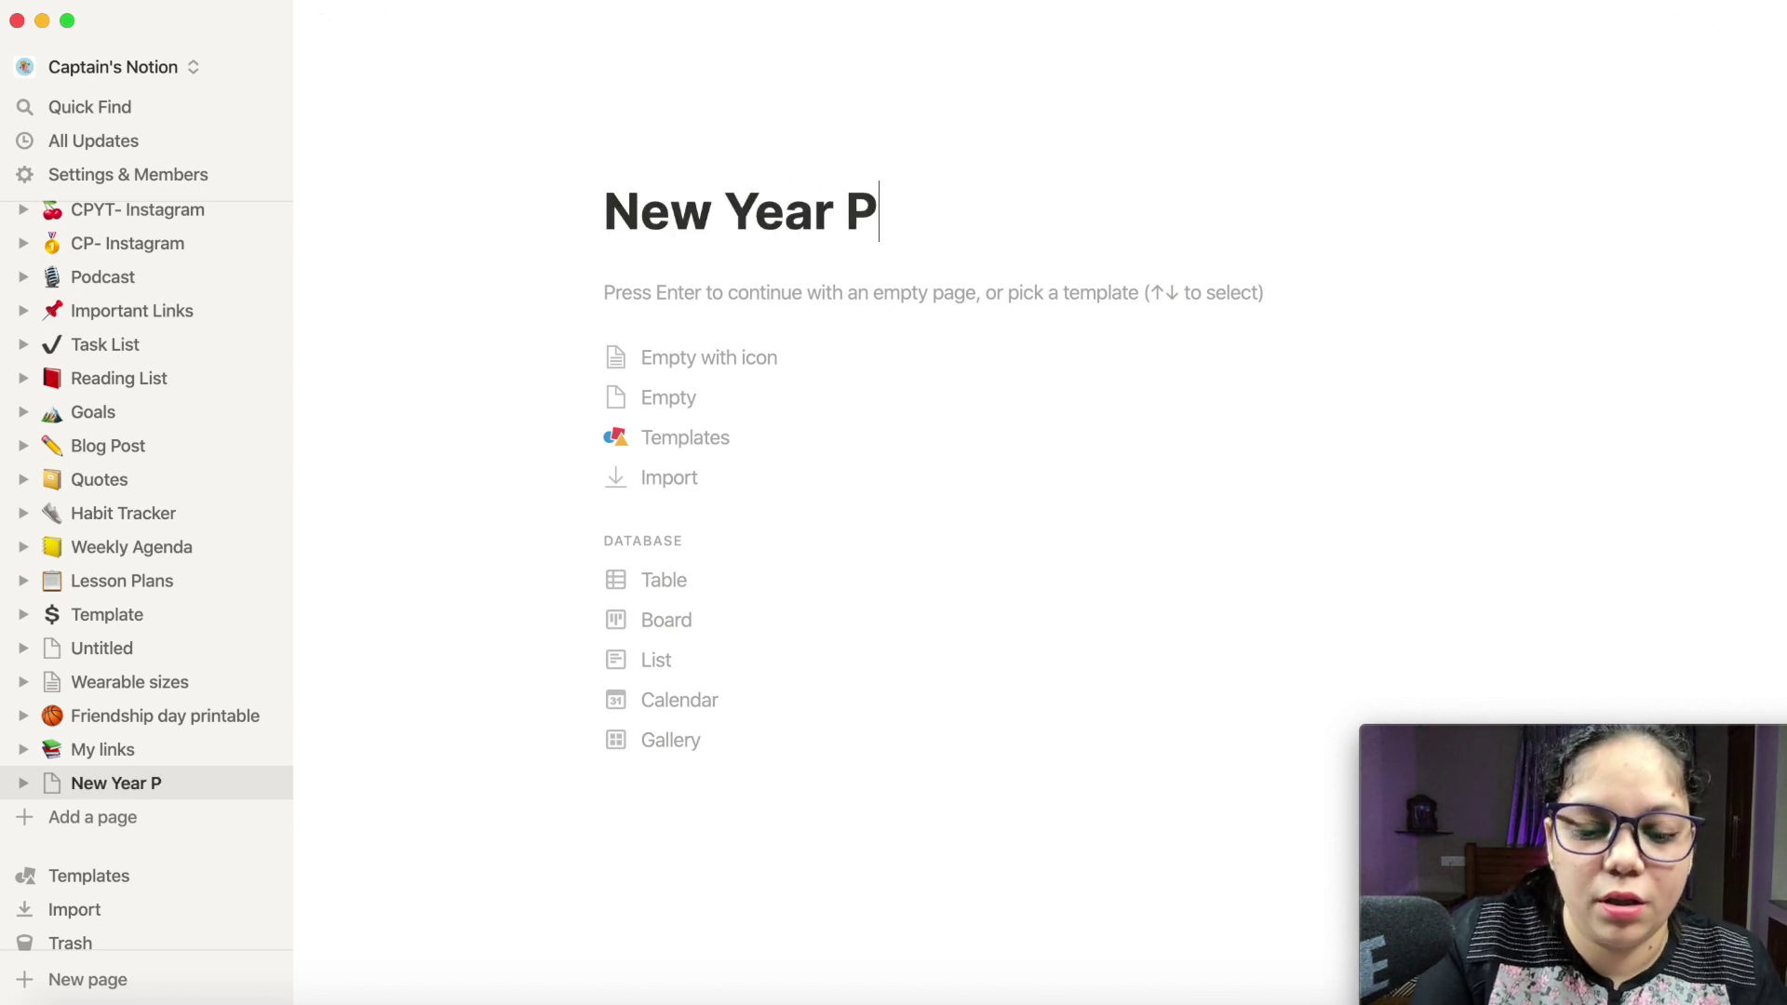
{"action": "left_click", "coordinate": [647, 370]}
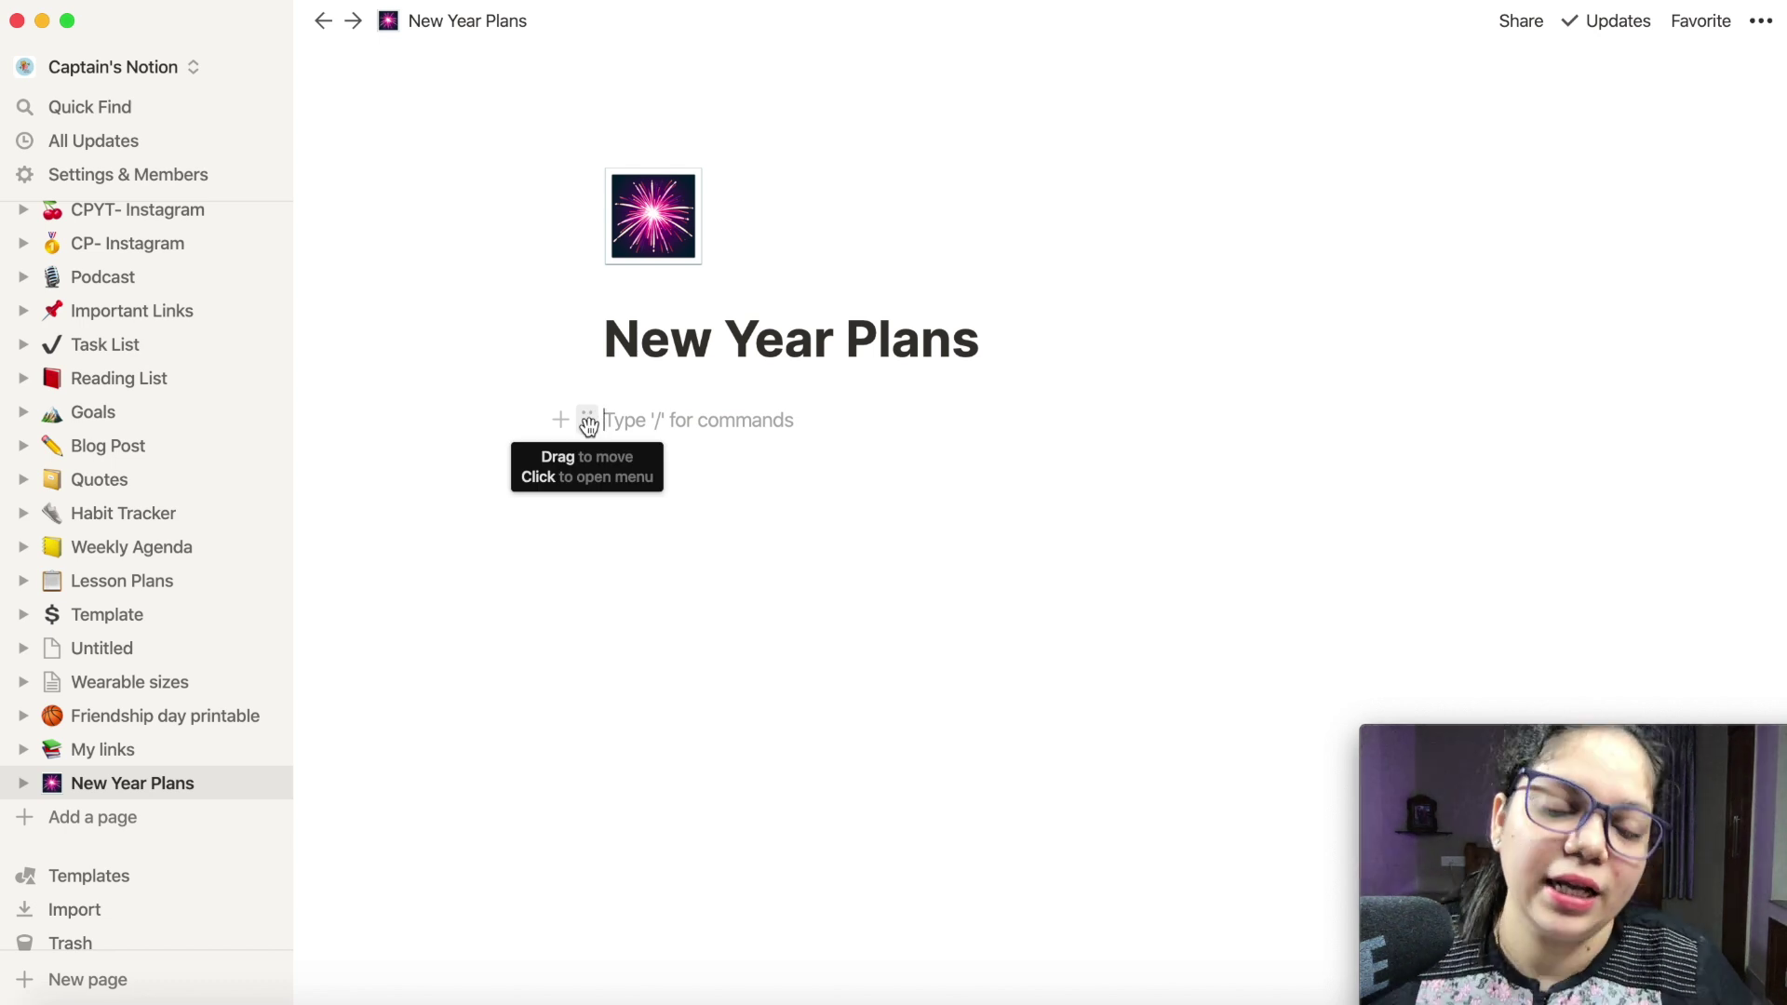
Turn the page's empty block into a toggle list titled "Food Habits That Needs To Be Changed" and add an empty toggle below it
{"action": "left_click", "coordinate": [588, 424]}
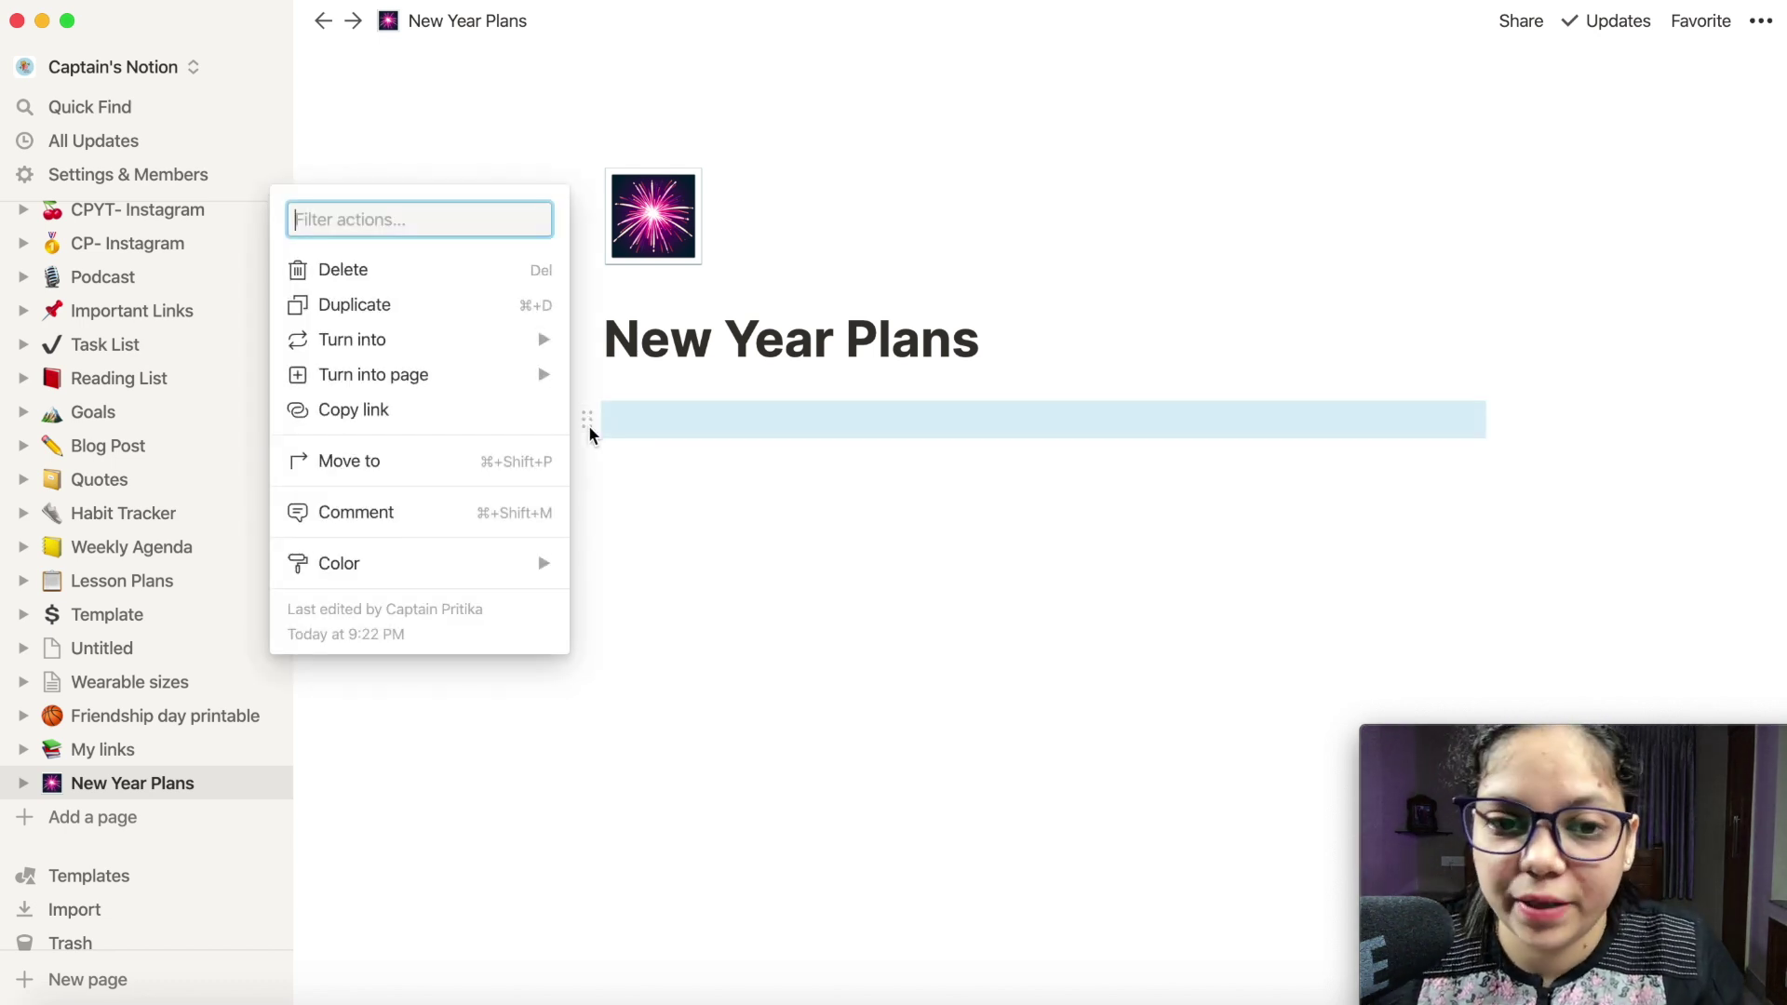
{"action": "mouse_move", "coordinate": [521, 336]}
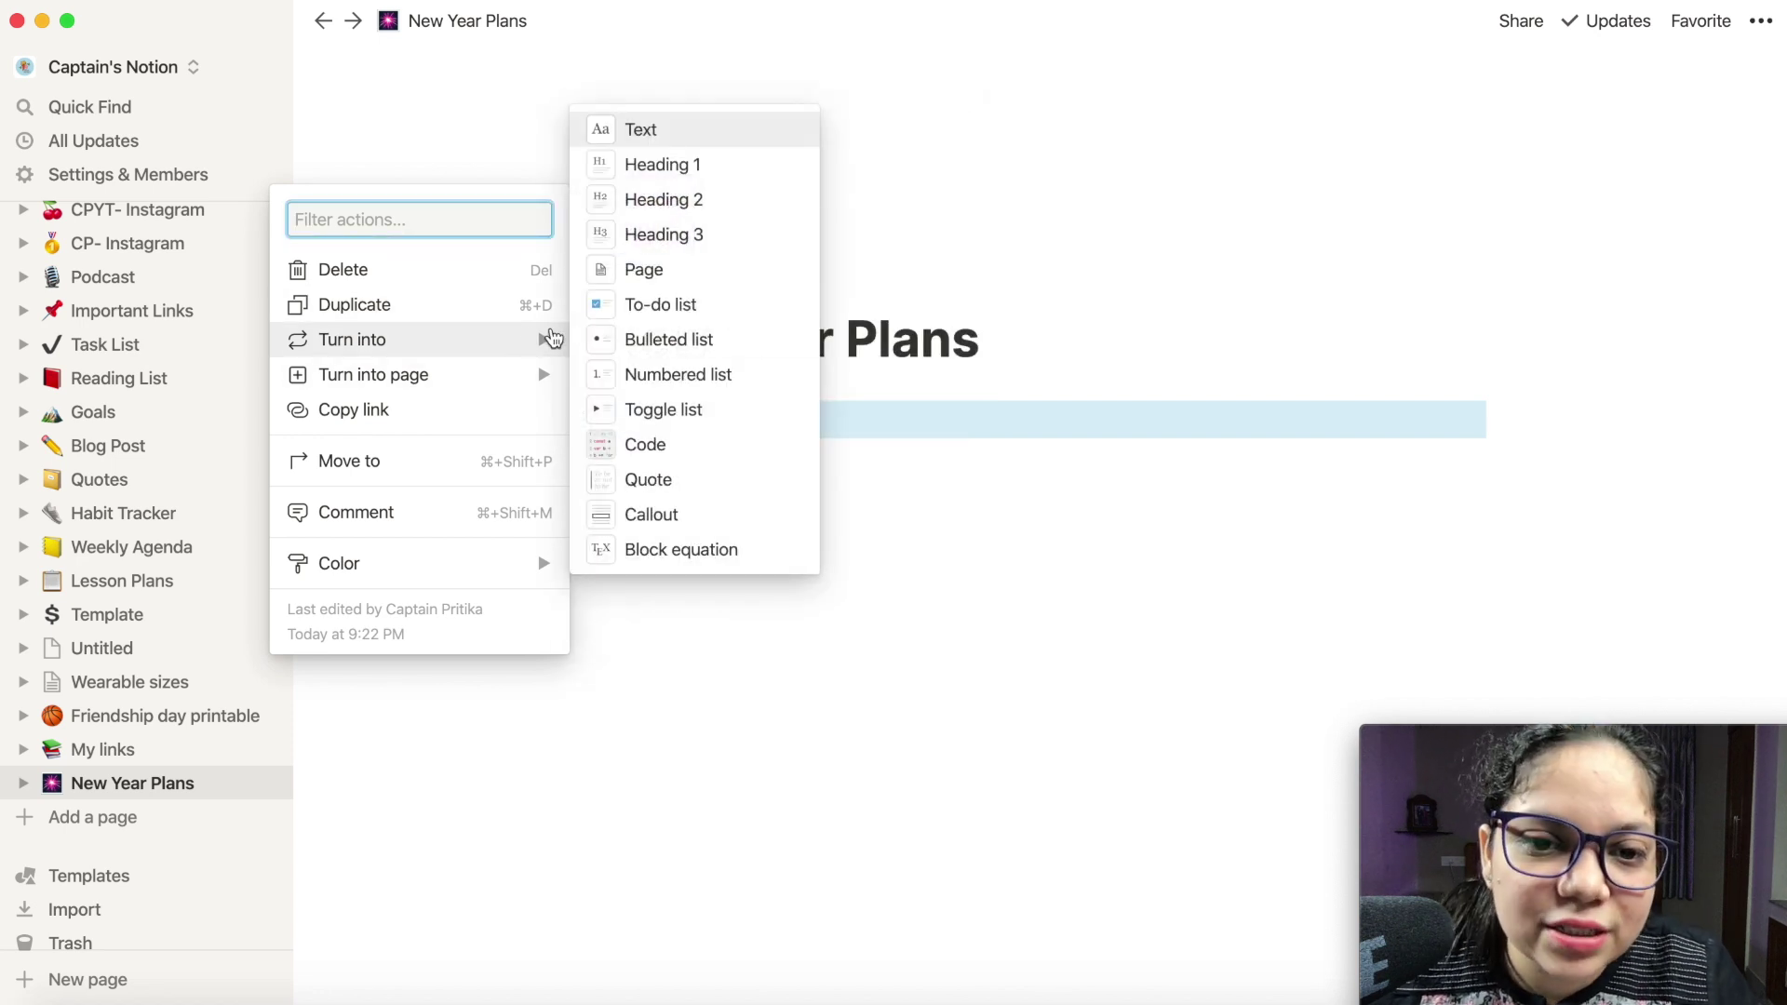
{"action": "left_click", "coordinate": [669, 419]}
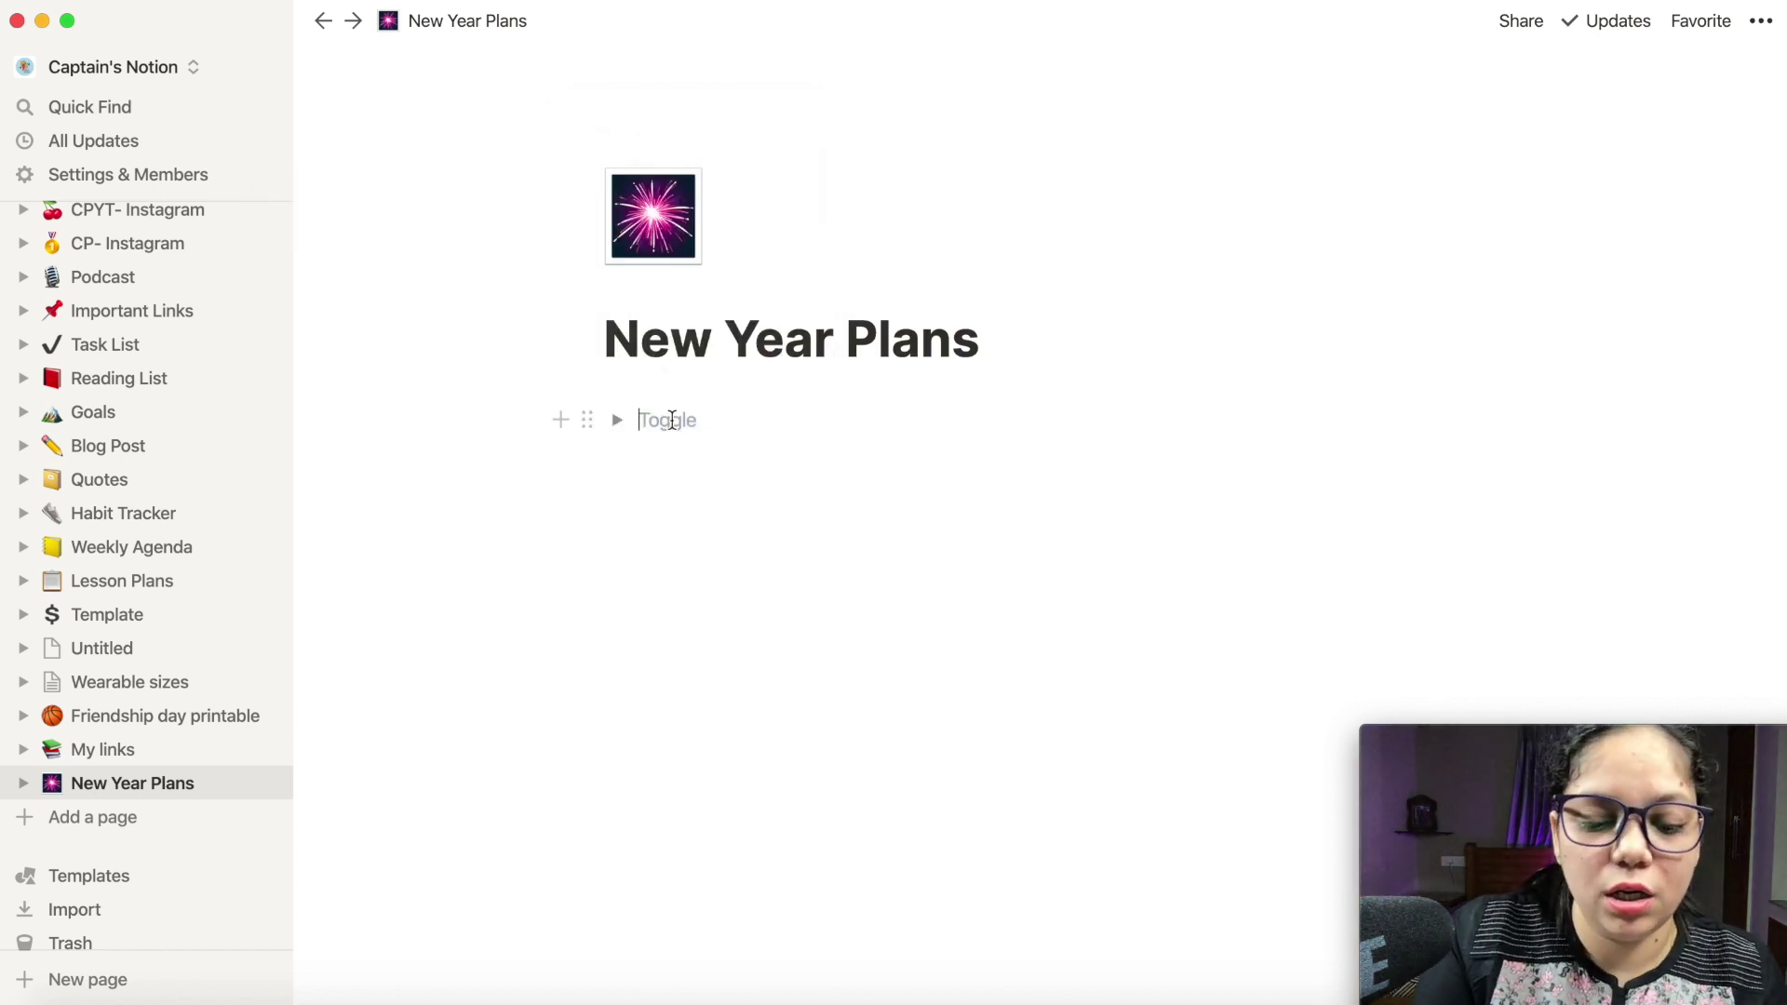
{"action": "type", "text": "Food Habits That"}
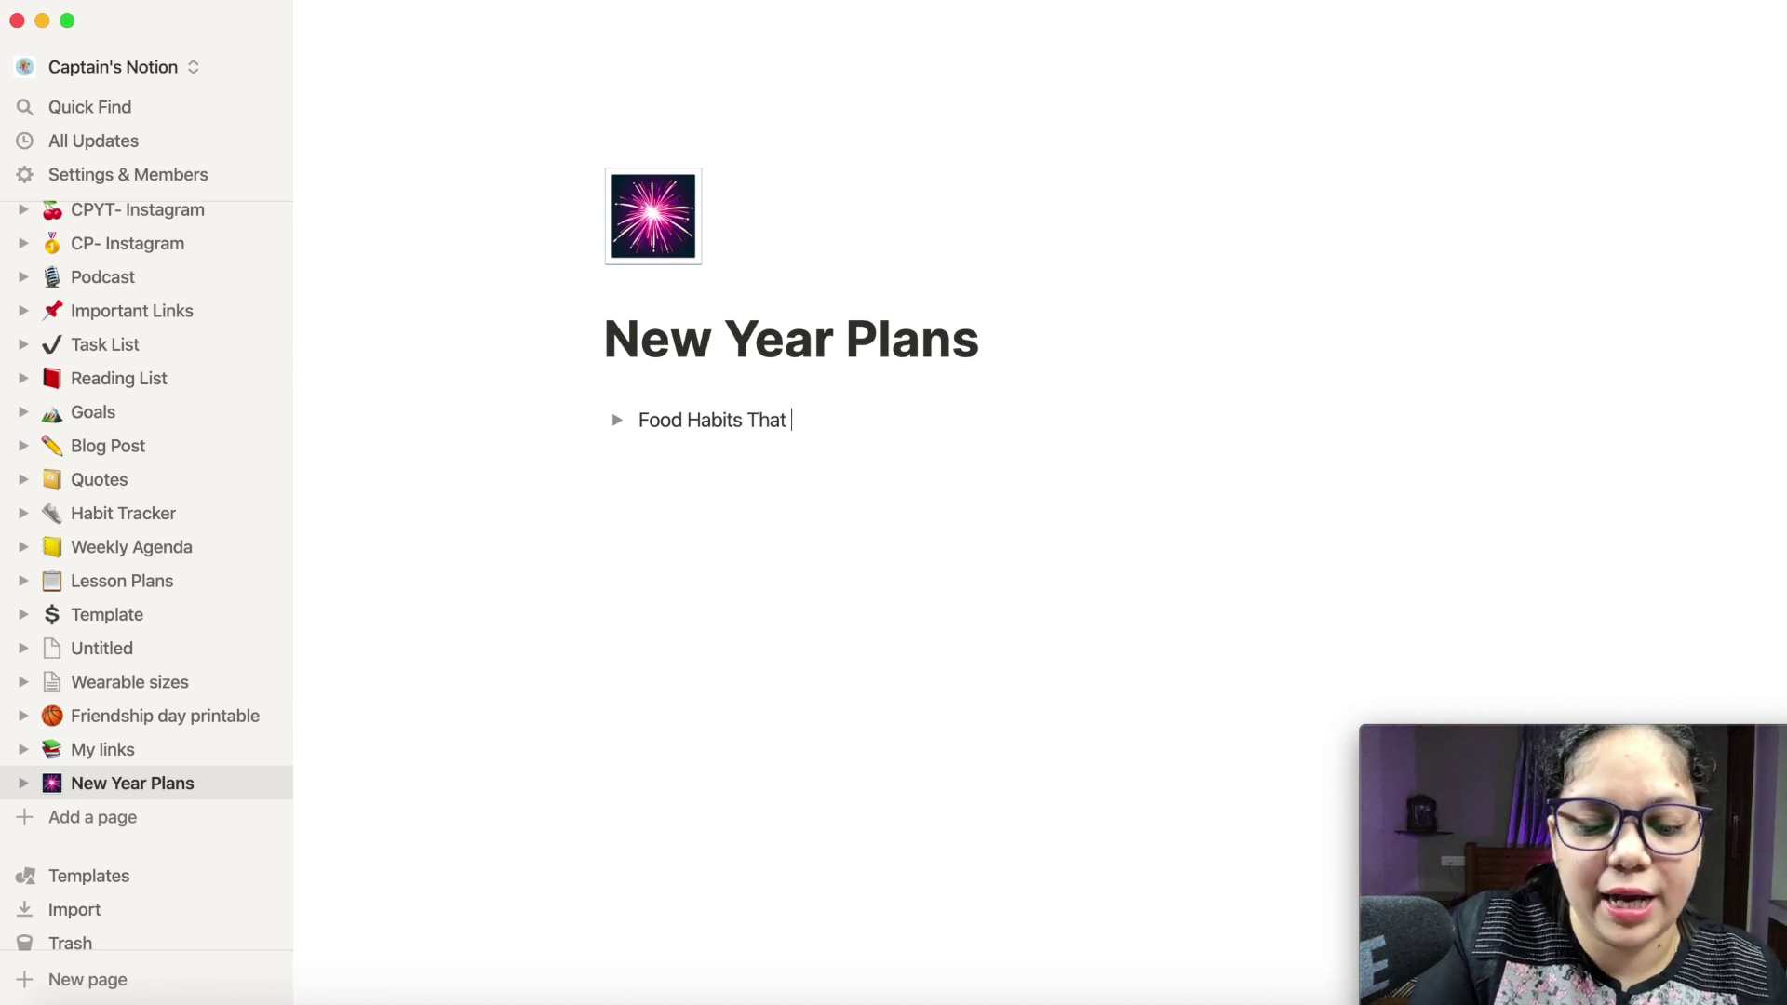
{"action": "type", "text": " Needs T"}
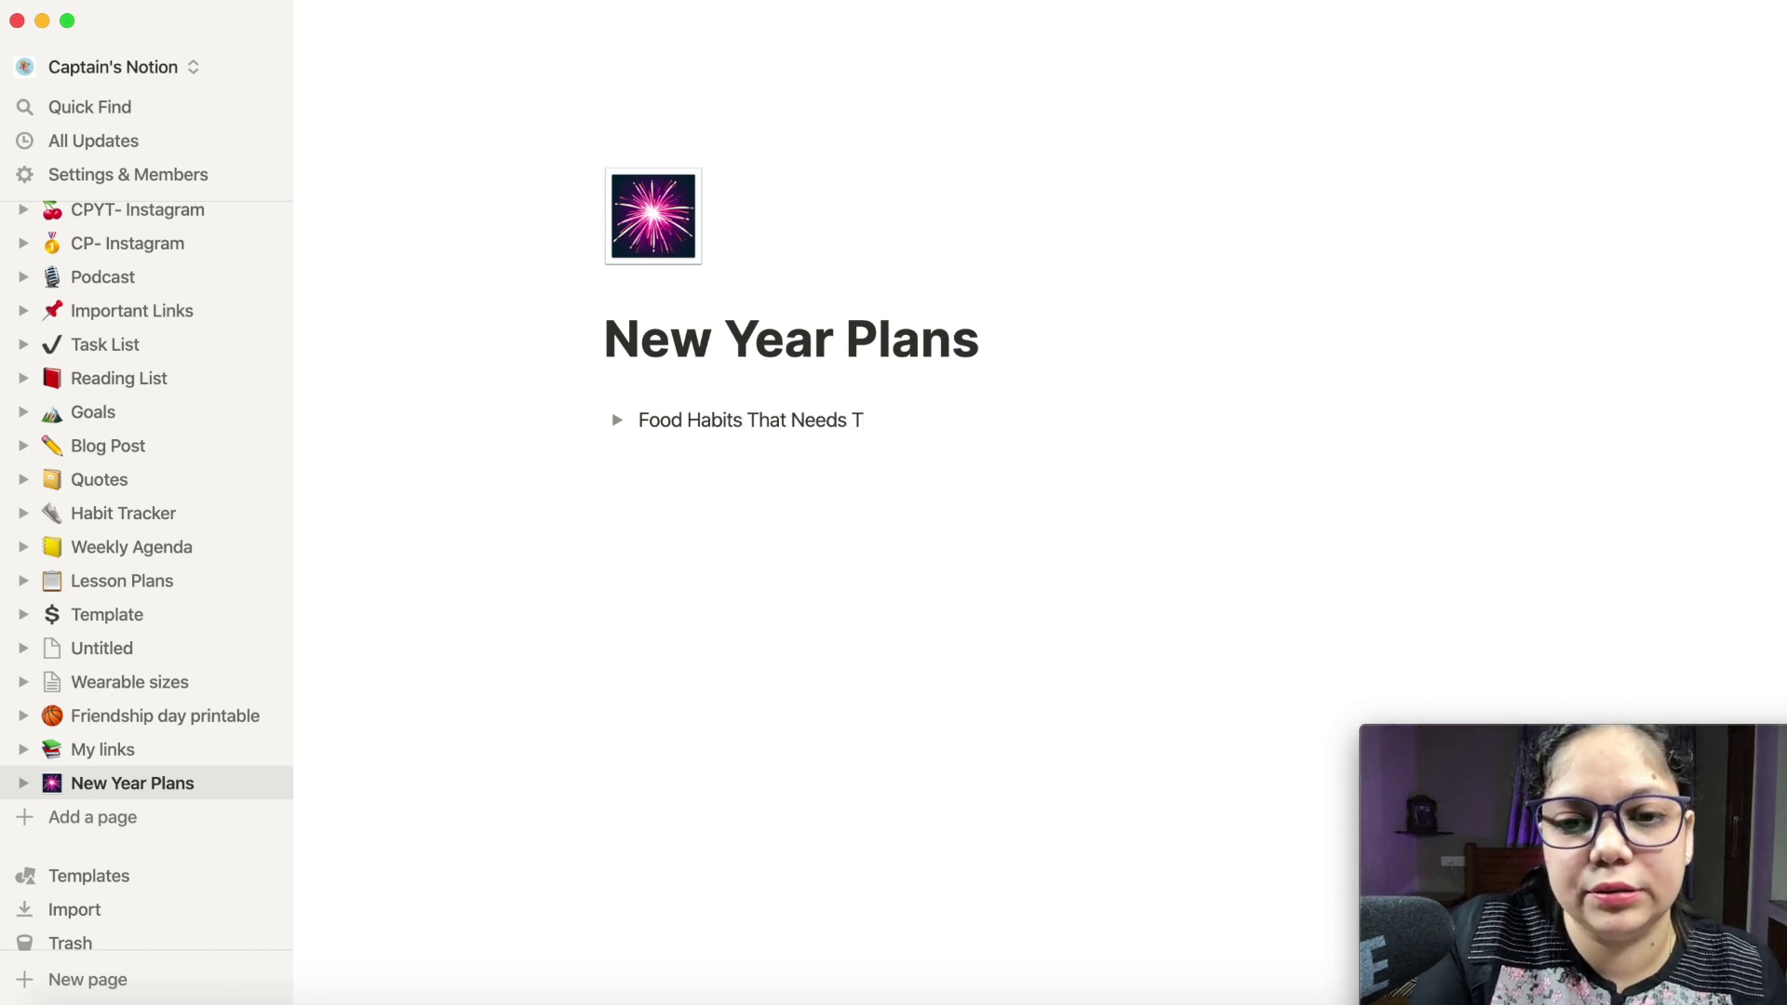
{"action": "type", "text": "o Be Changed"}
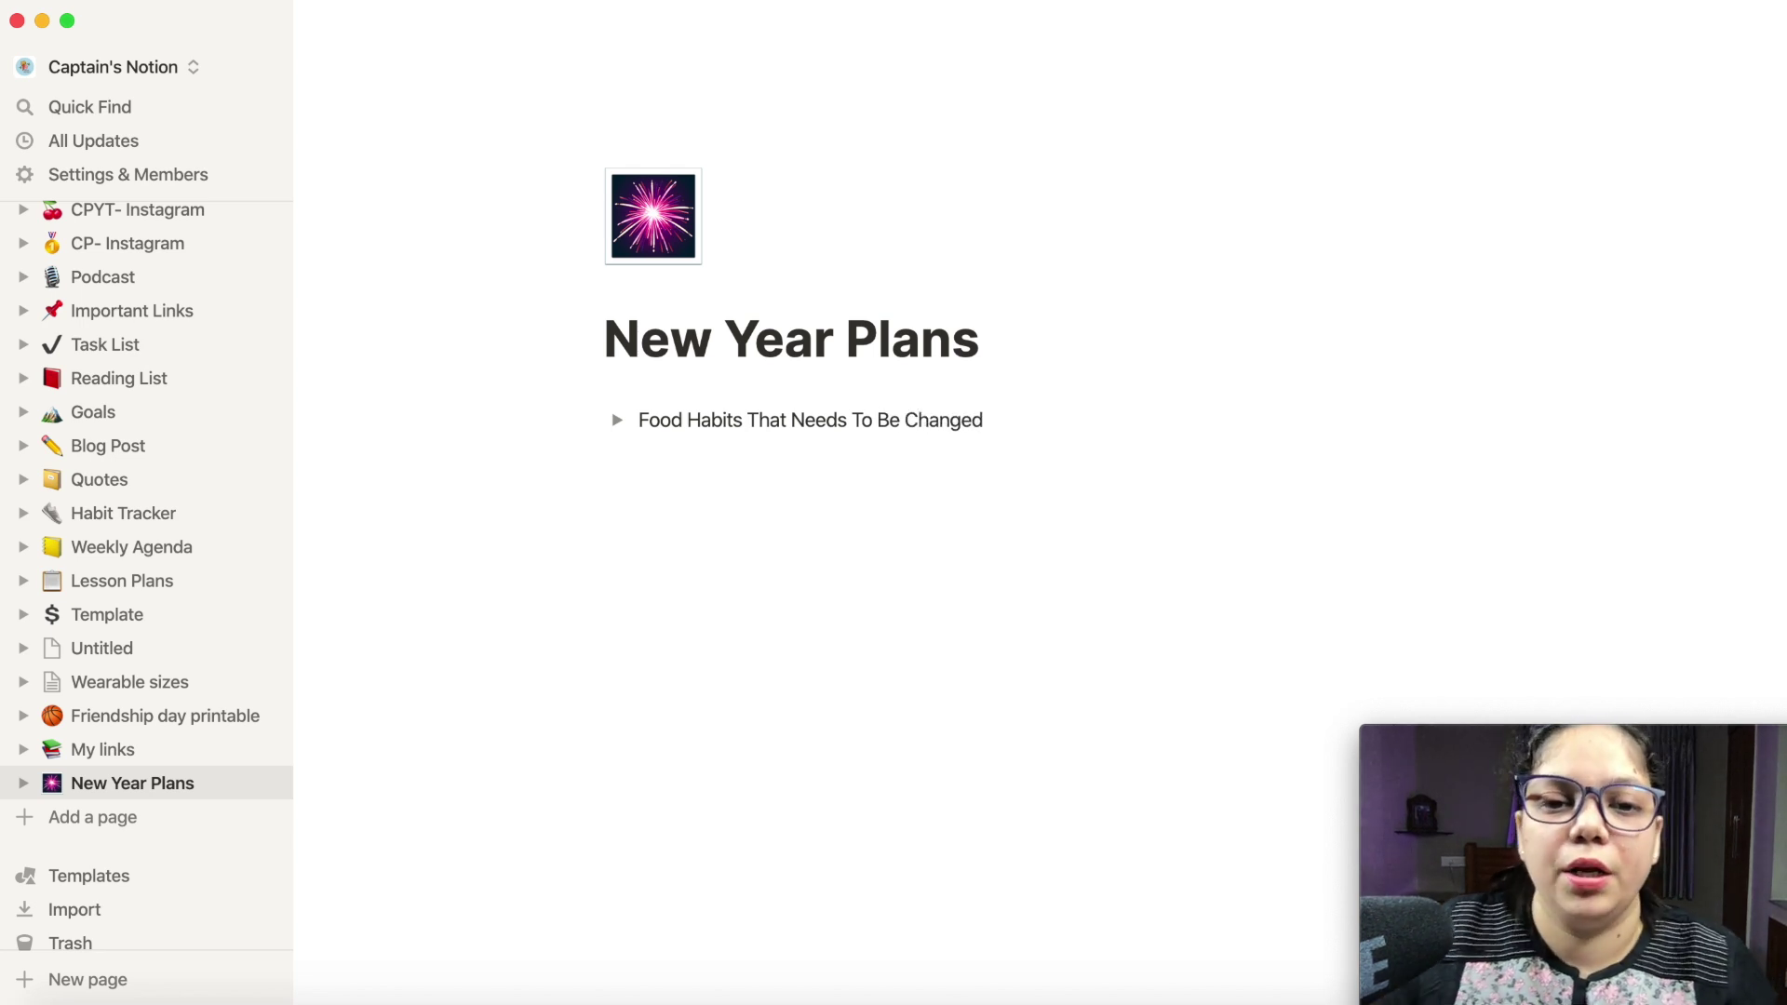
{"action": "key", "text": "Return"}
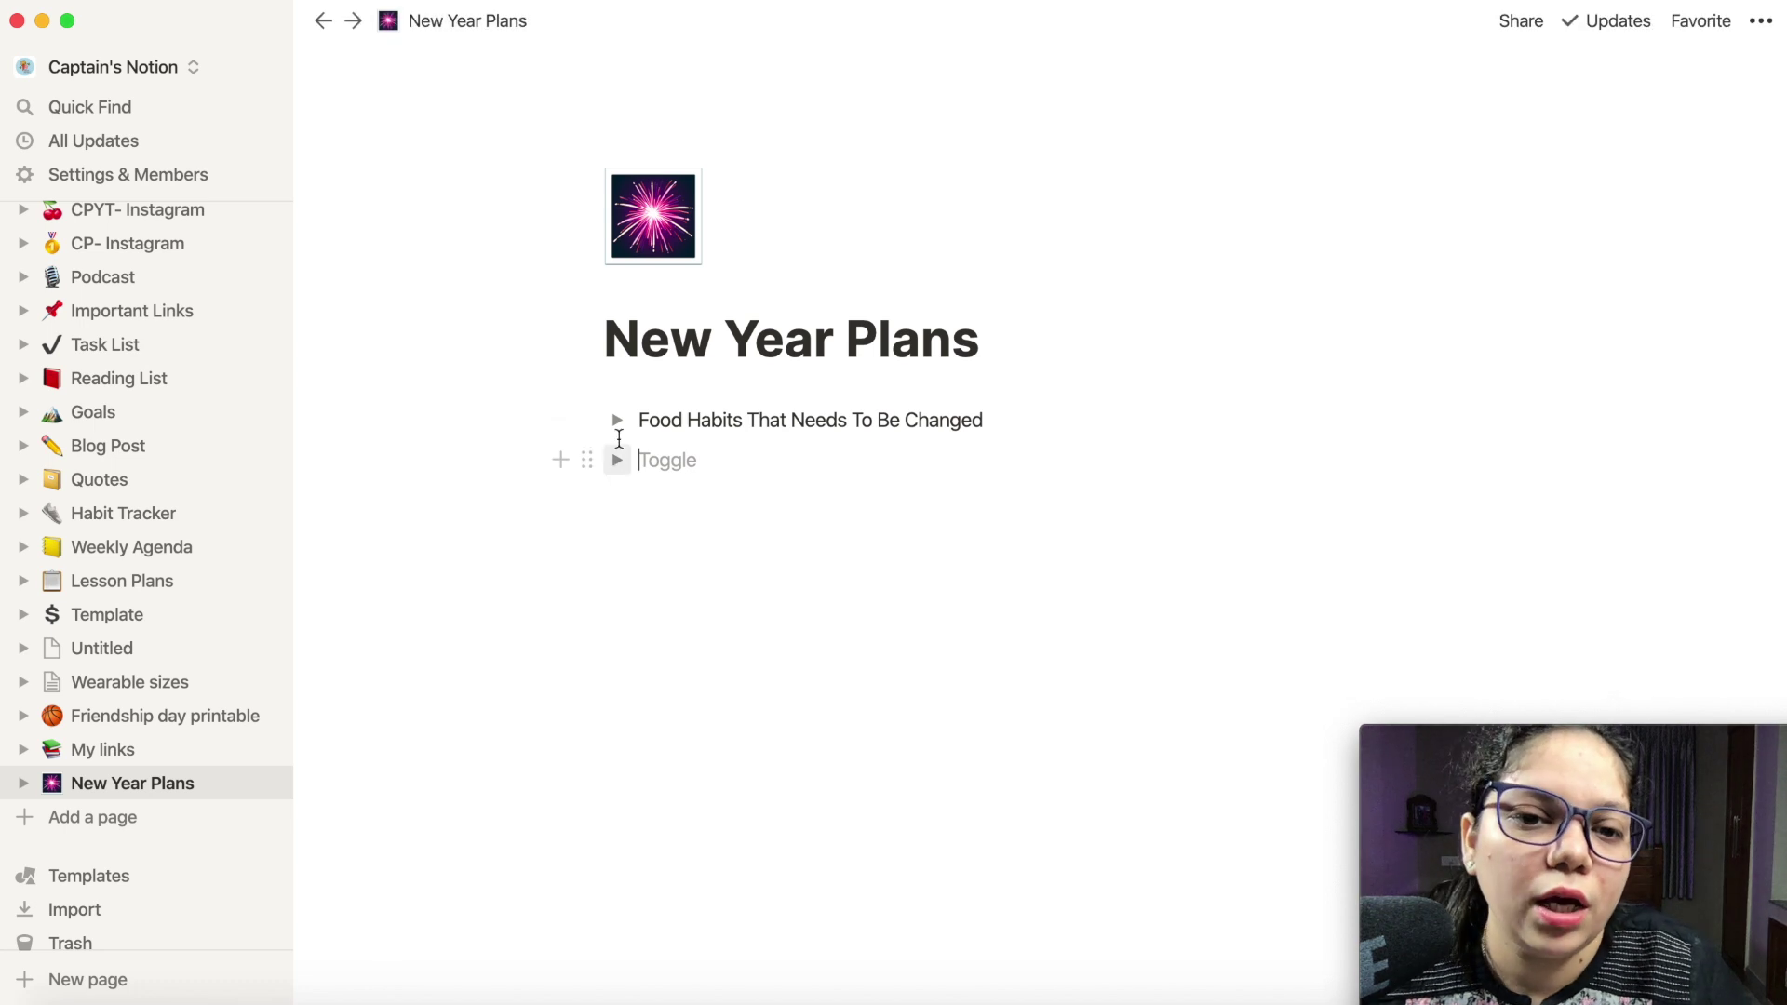
Expand the "Food Habits That Needs To Be Changed" toggle and enter "more fruits" inside it, followed by an empty line
{"action": "left_click", "coordinate": [618, 423]}
{"action": "left_click", "coordinate": [696, 459]}
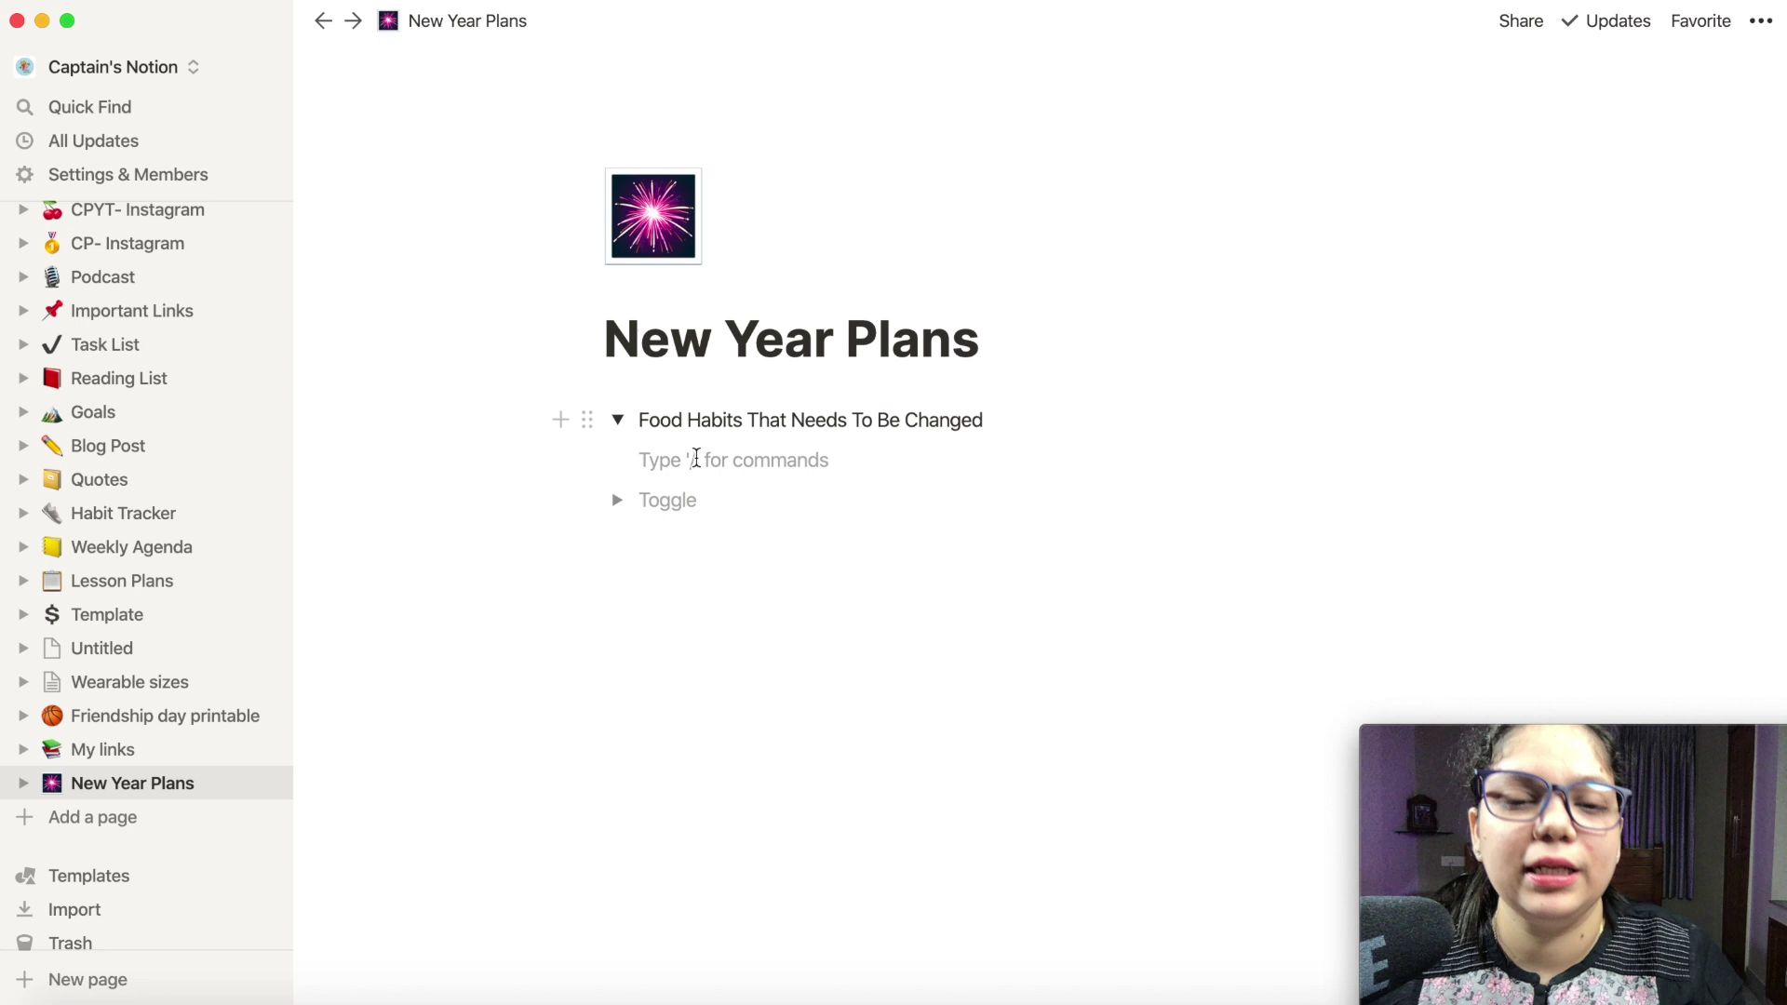
{"action": "type", "text": "hg"}
{"action": "key", "text": "BackSpace"}
{"action": "key", "text": "BackSpace"}
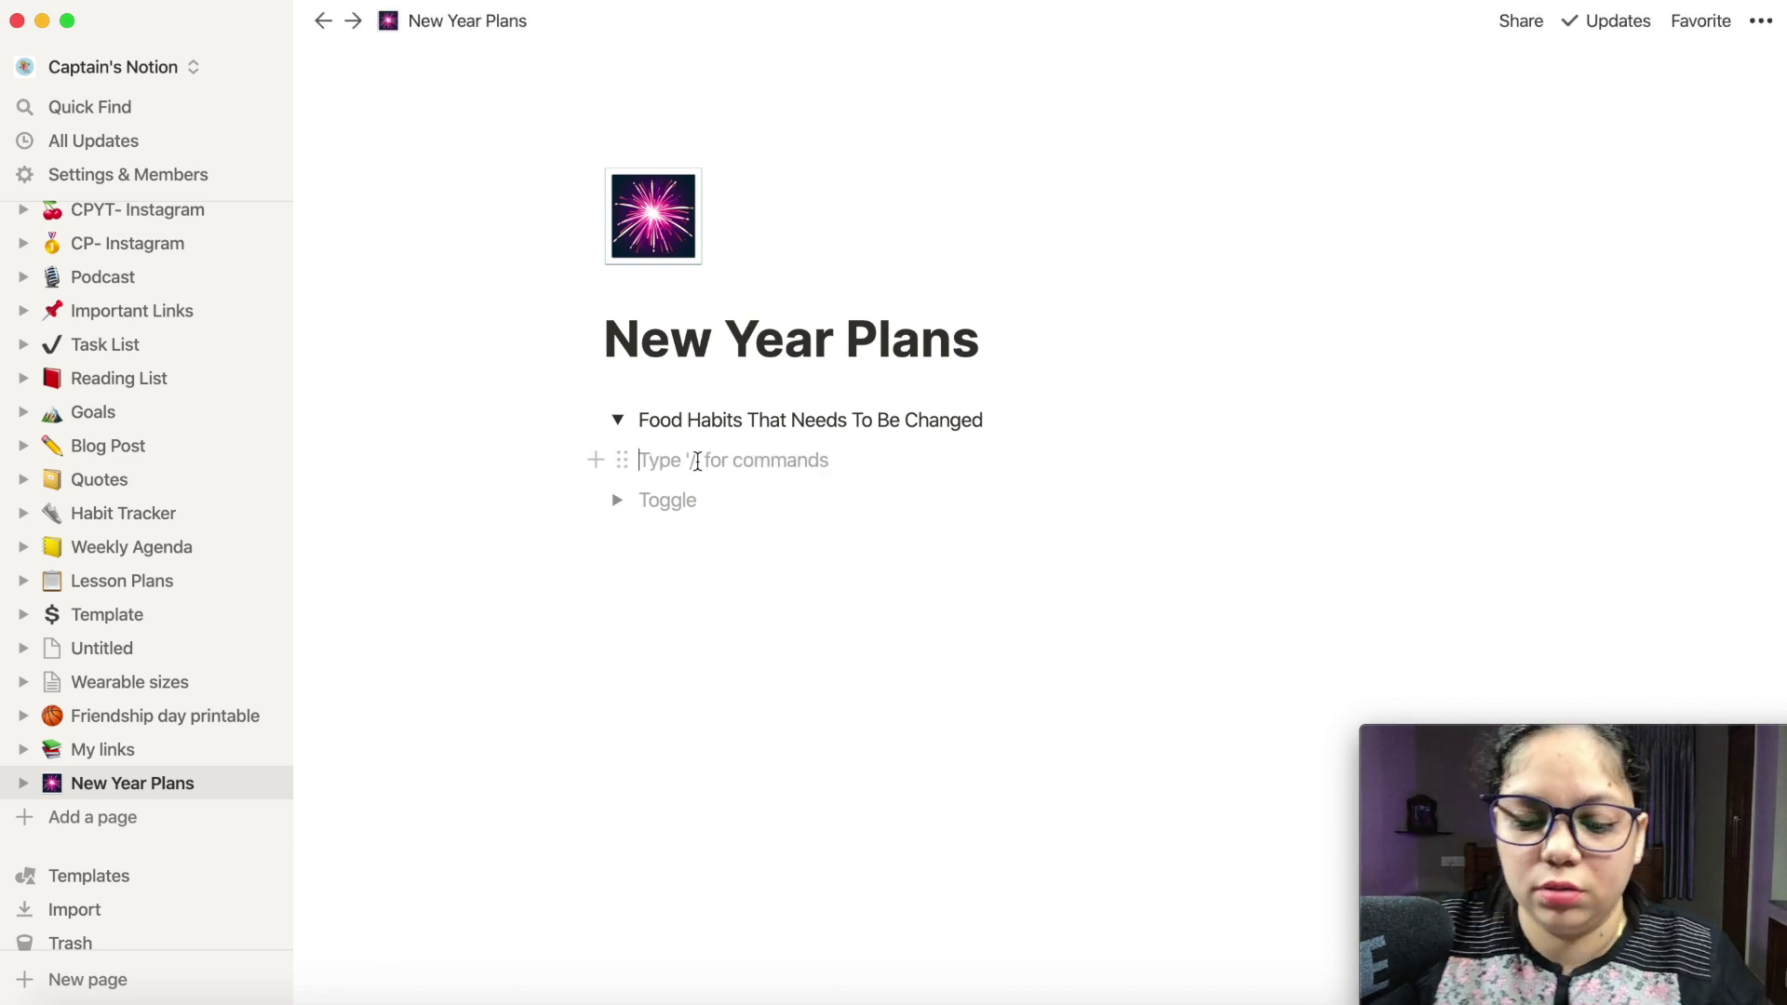
{"action": "type", "text": "more f"}
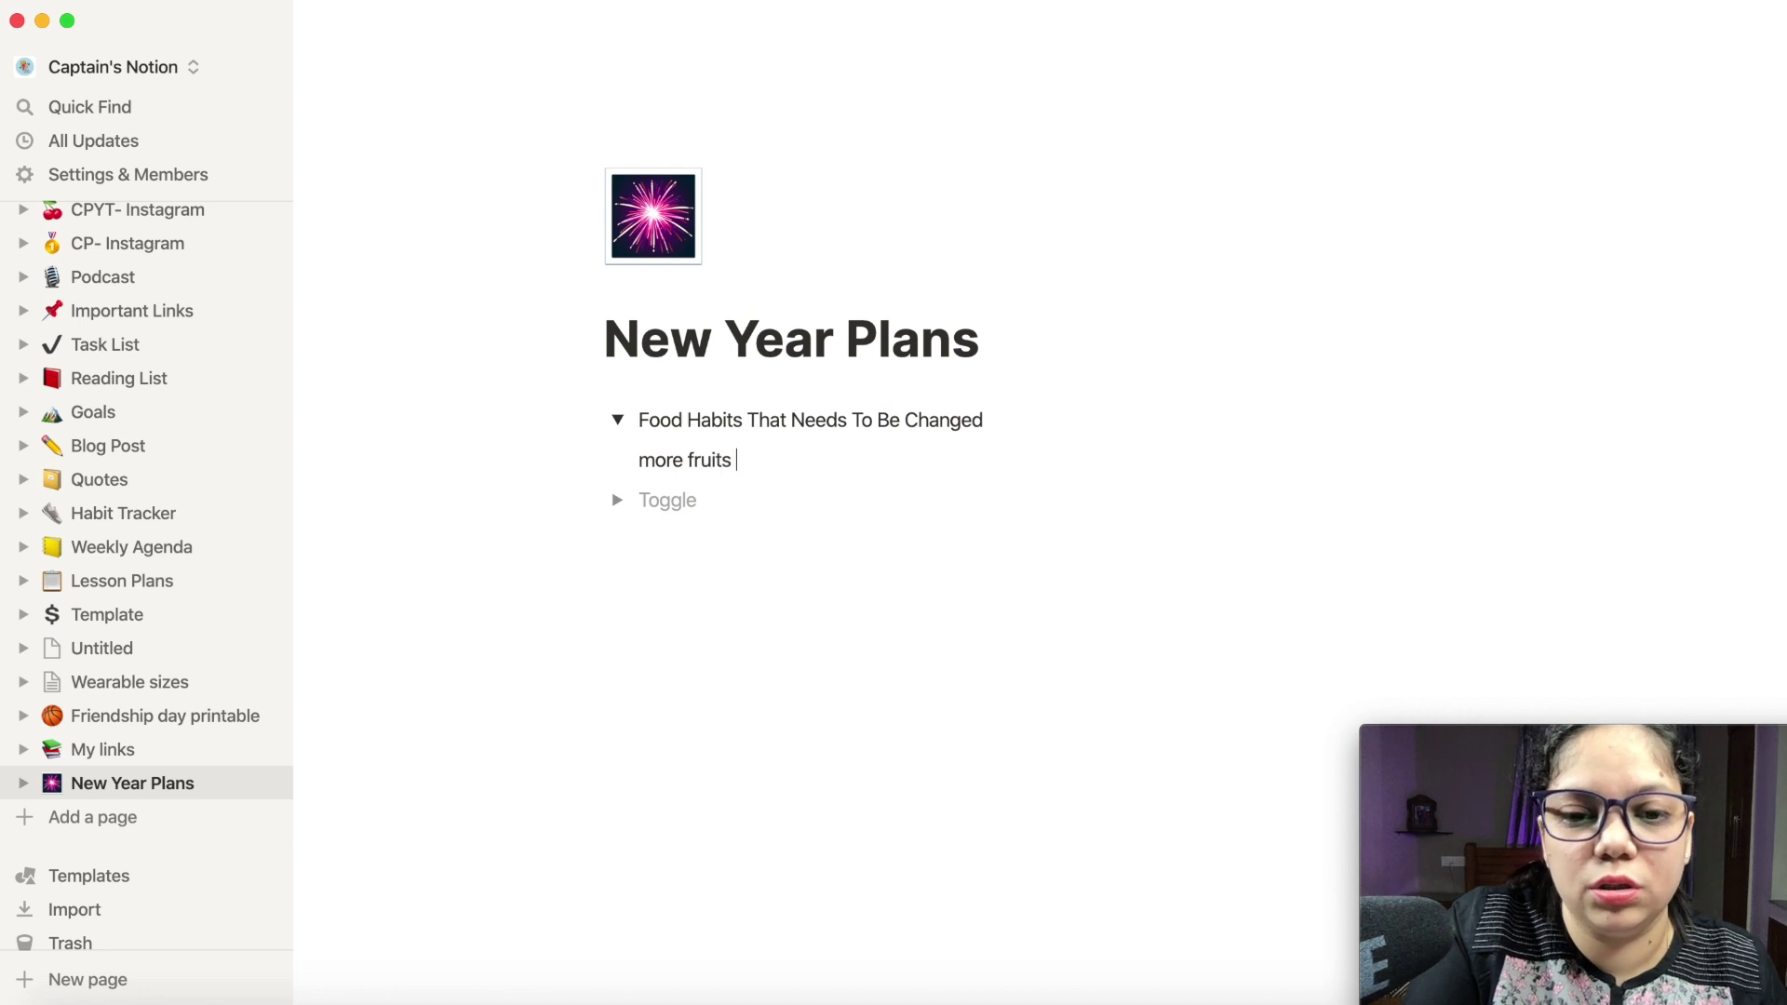
{"action": "type", "text": "ruits"}
{"action": "key", "text": "Return"}
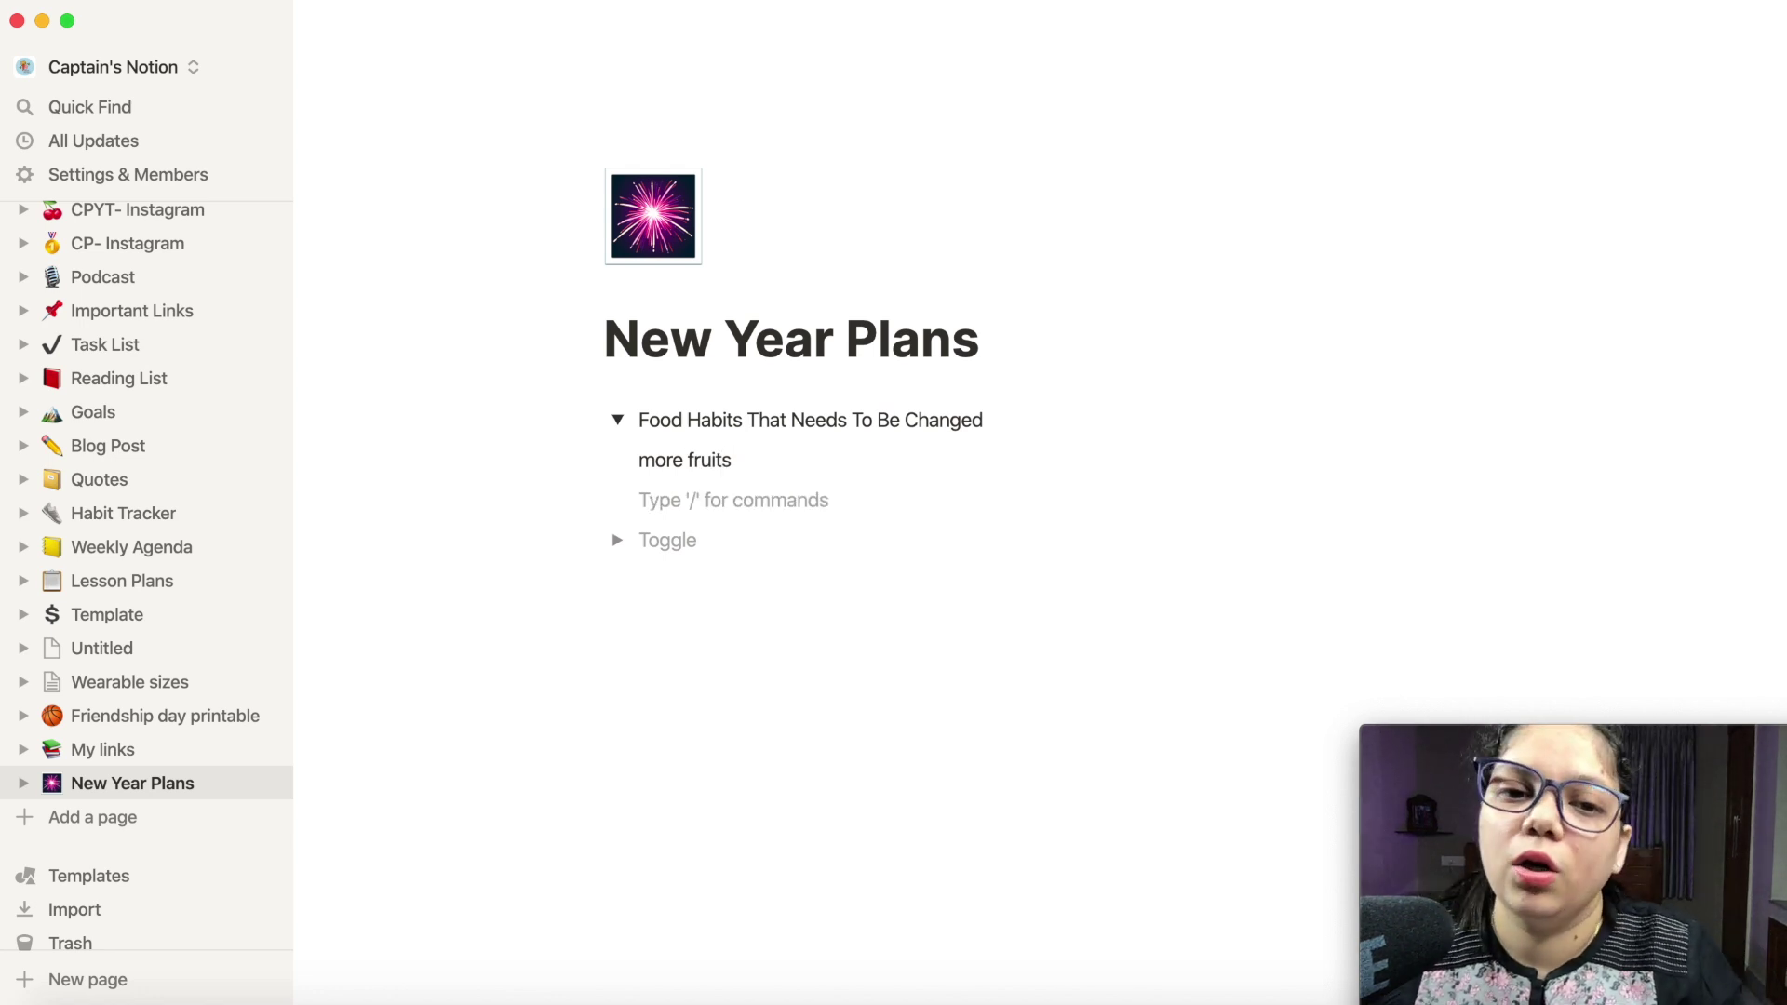
Turn the "more fruits" line into a numbered list item, add an empty second item, and collapse the toggle
{"action": "left_click", "coordinate": [640, 461]}
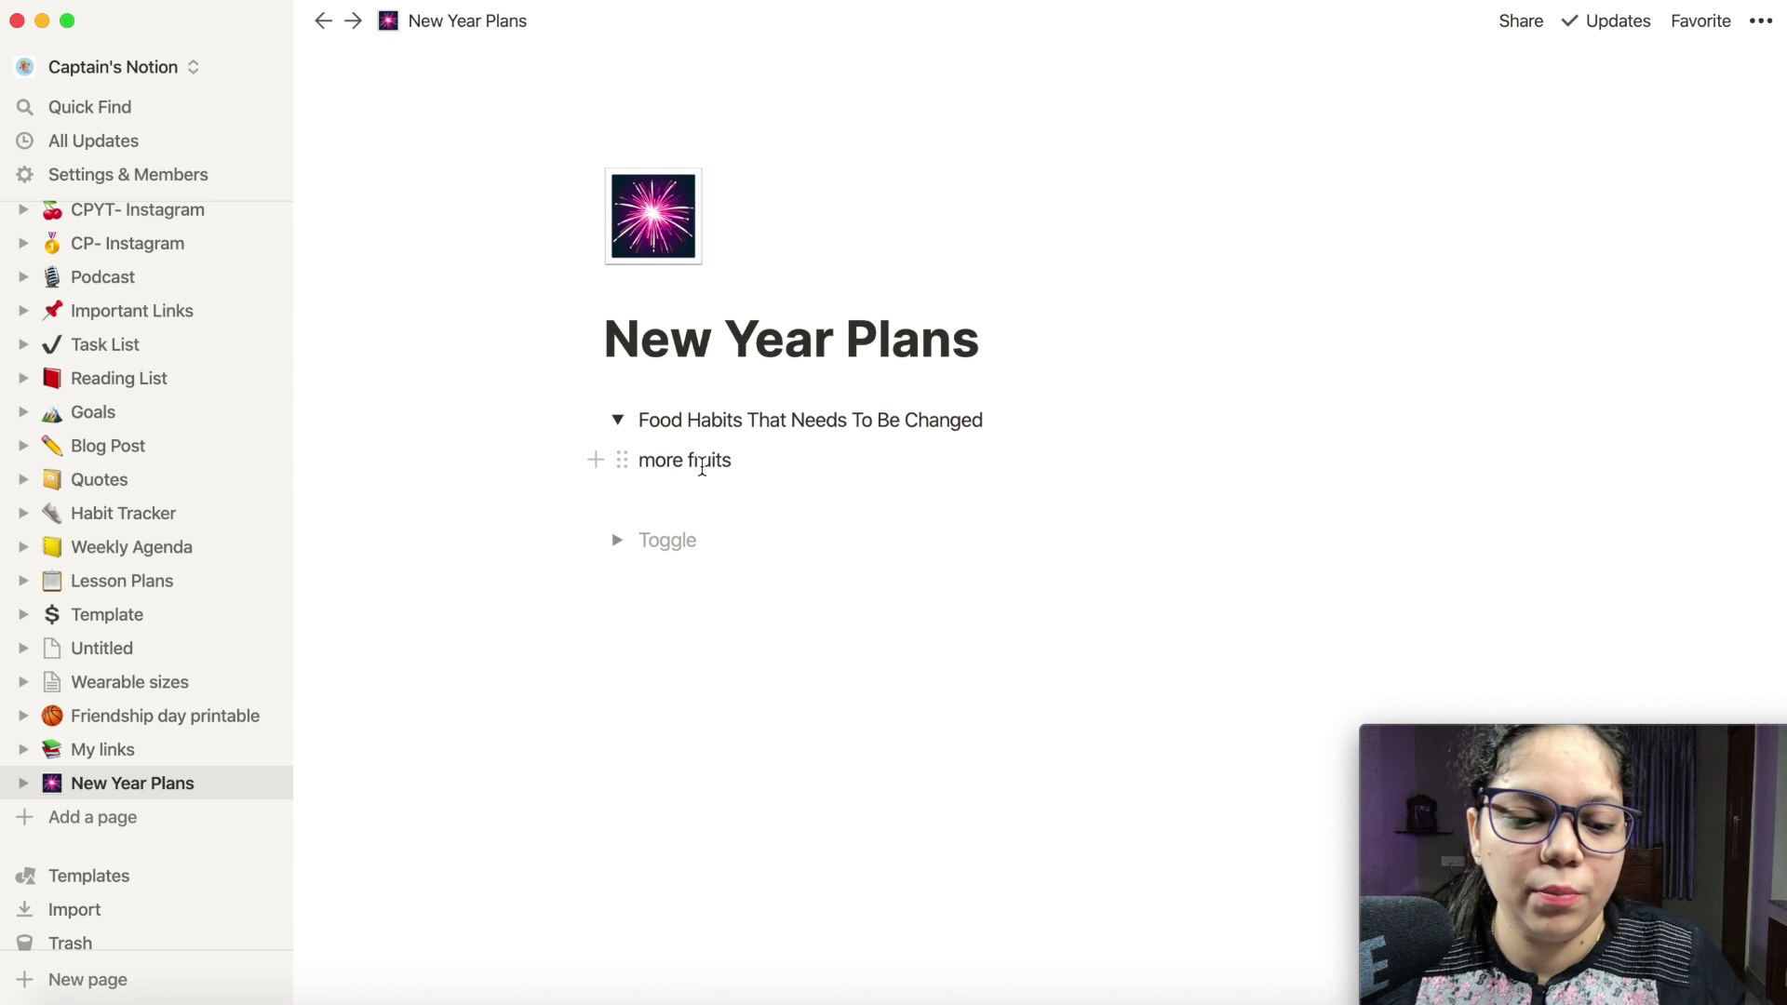
{"action": "type", "text": "1."}
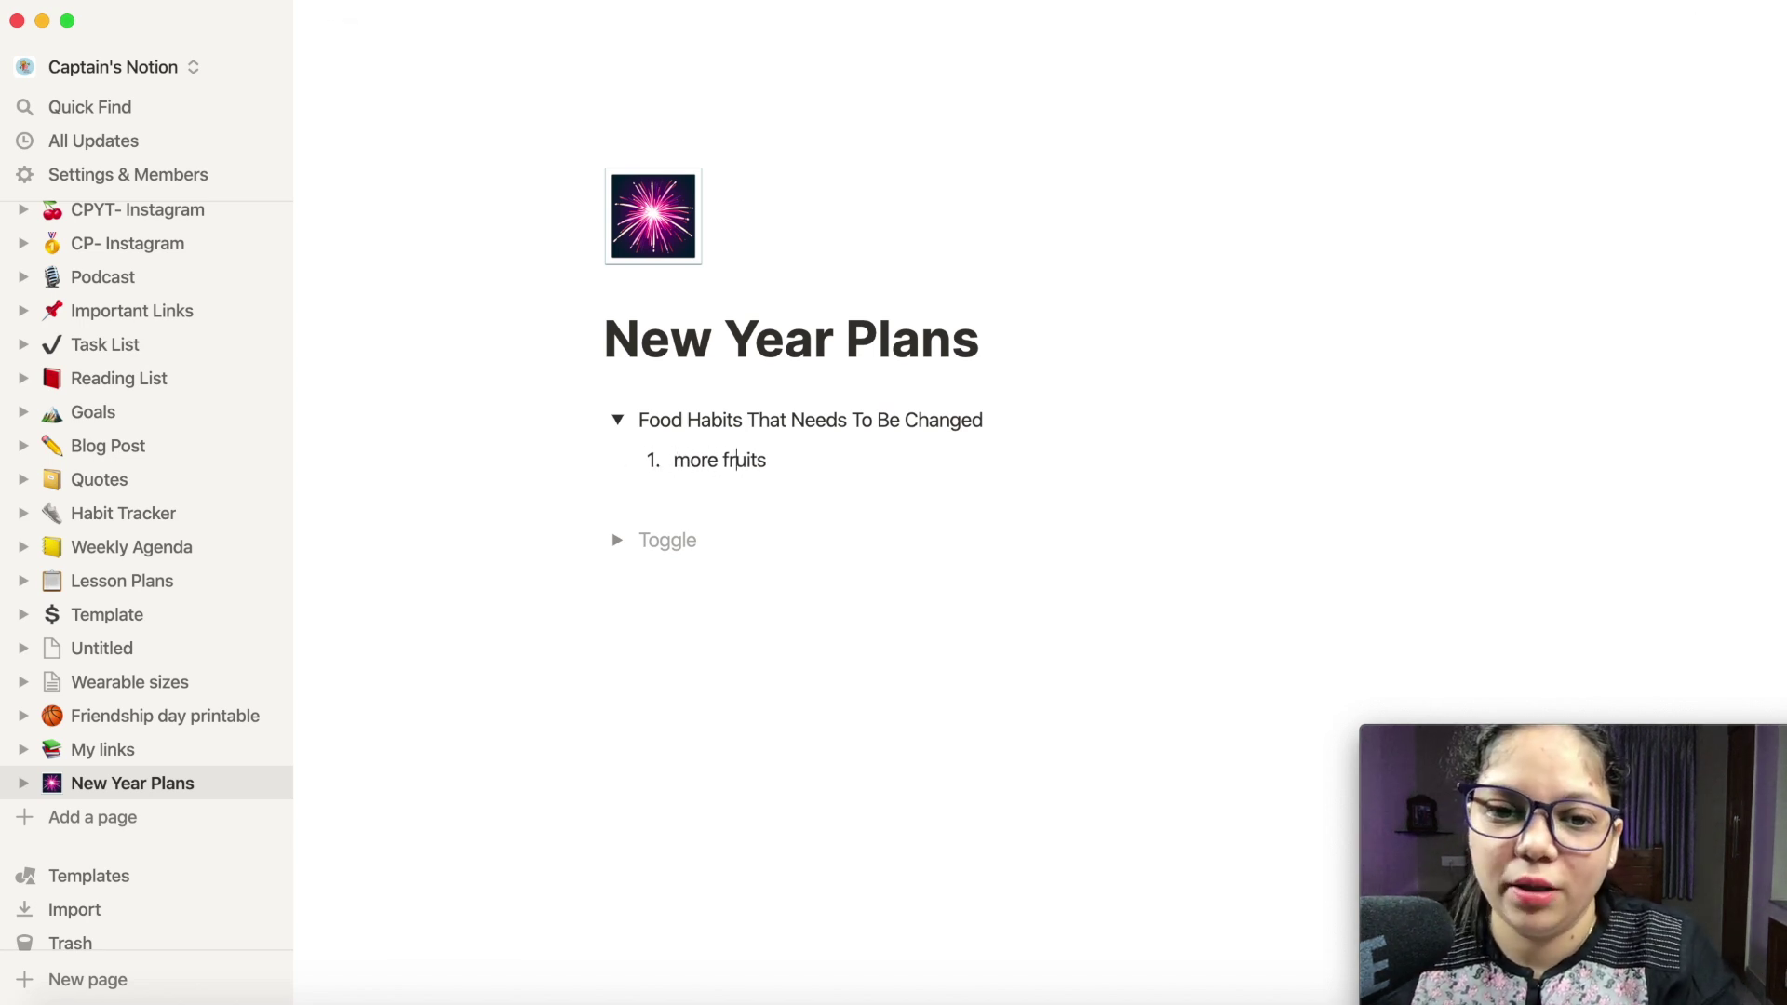
{"action": "key", "text": "Return"}
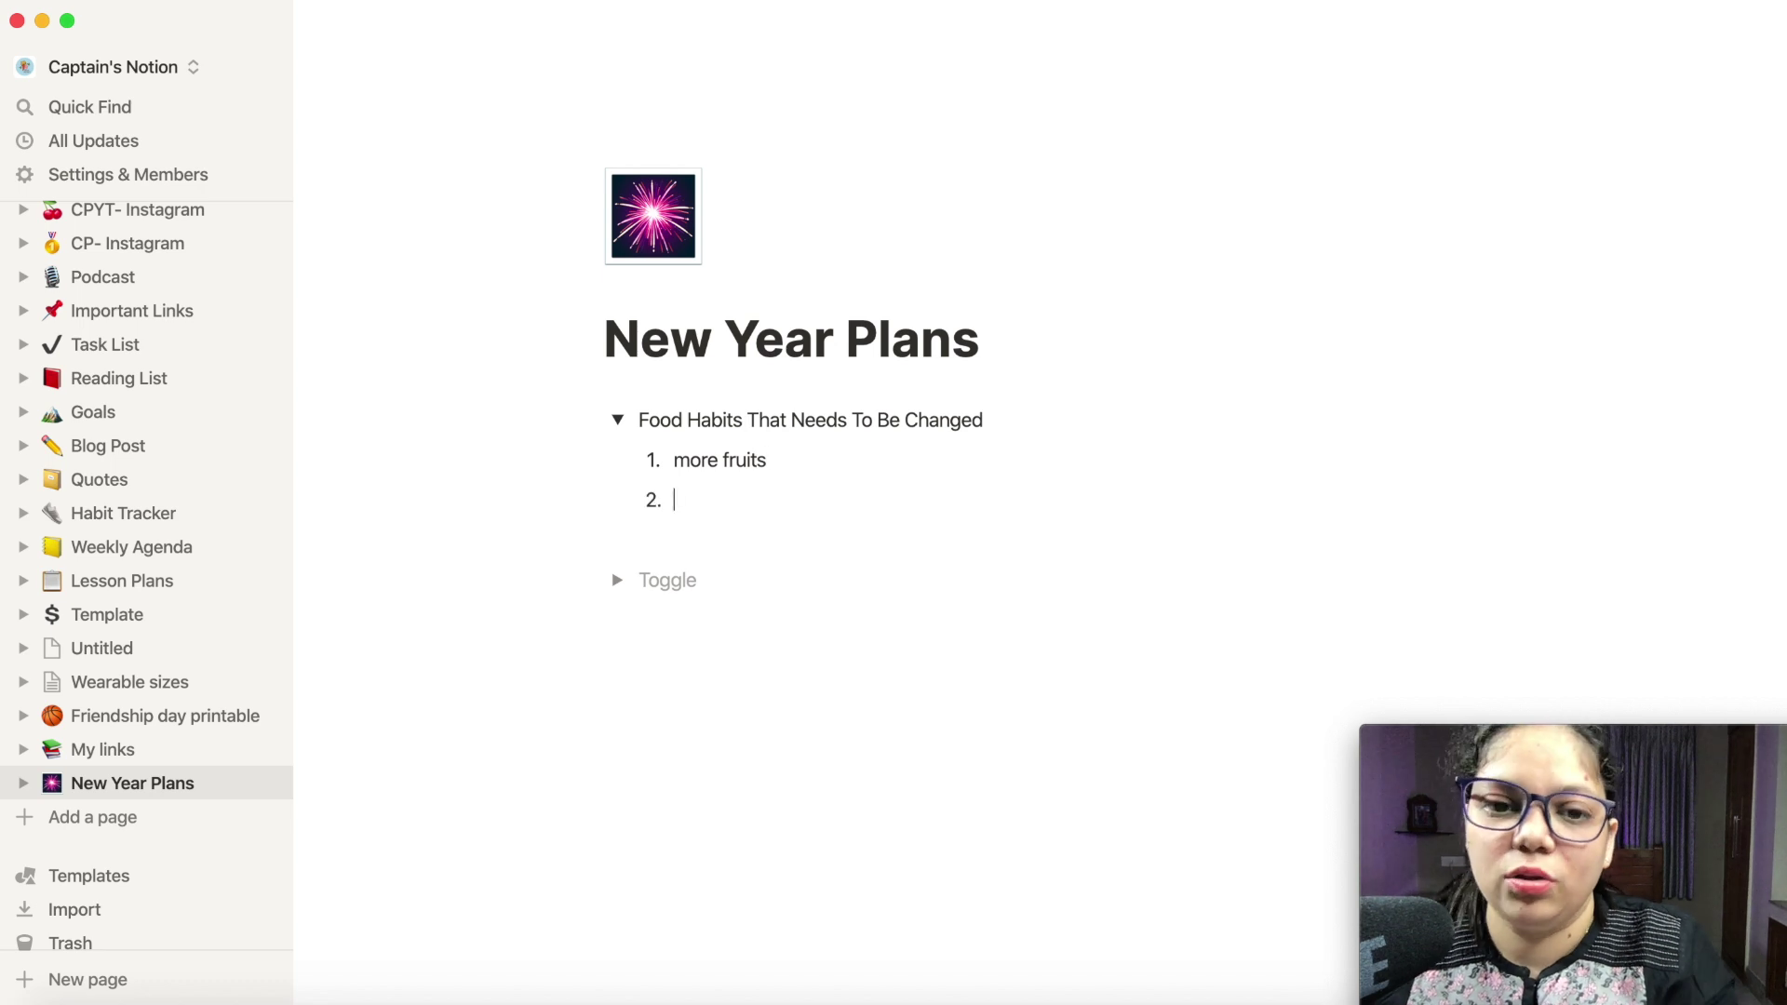
{"action": "left_click", "coordinate": [619, 422]}
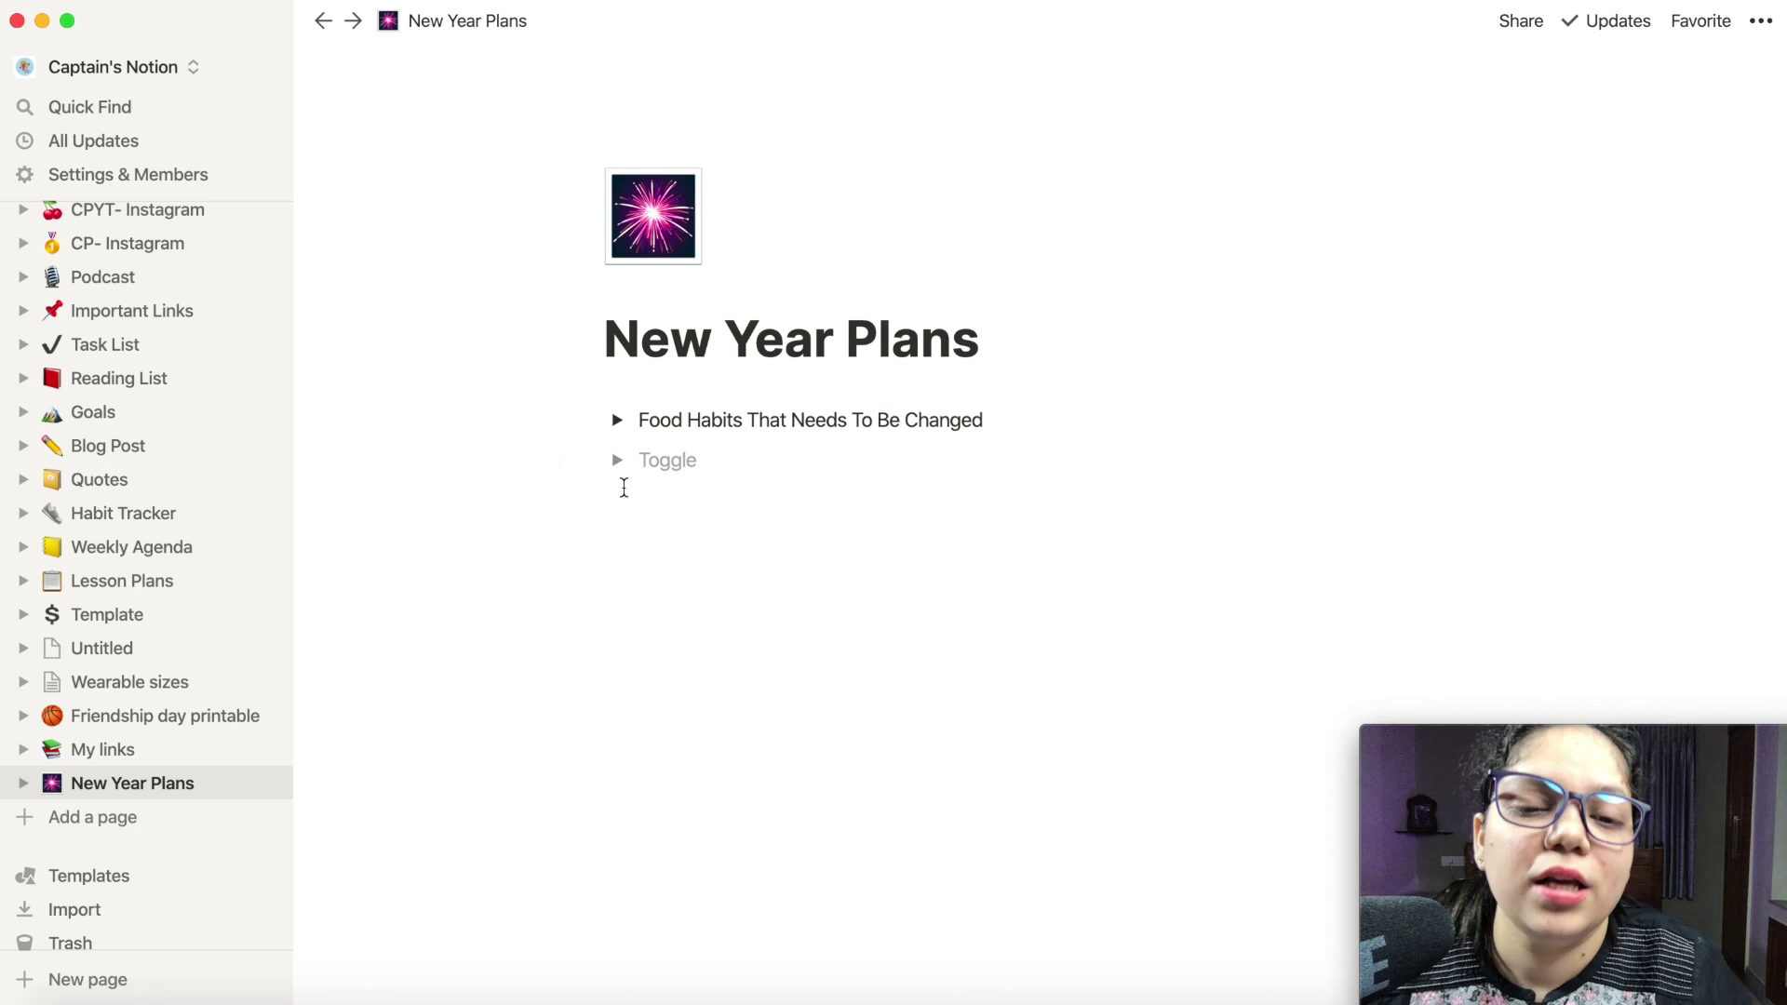
Insert an inline calendar database below the empty toggle and look over its month grid
{"action": "left_click", "coordinate": [561, 462]}
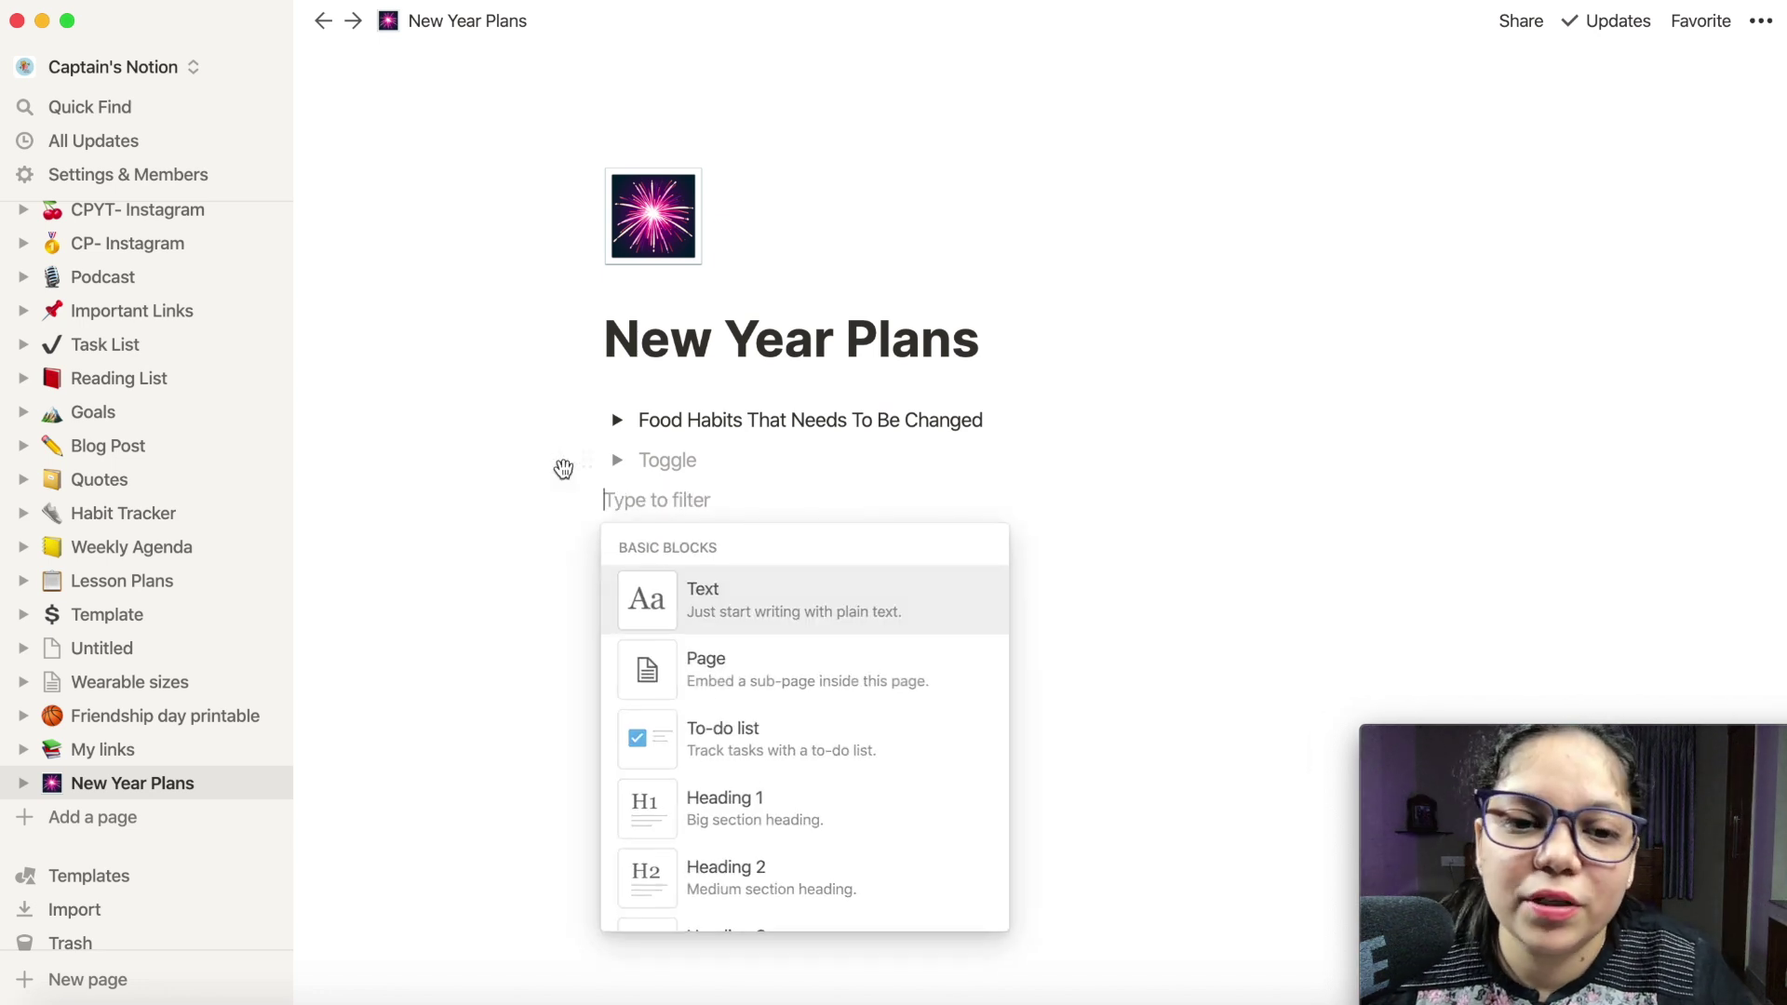
{"action": "scroll", "coordinate": [823, 782], "scroll_direction": "down", "scroll_amount": 5}
{"action": "scroll", "coordinate": [826, 782], "scroll_direction": "down", "scroll_amount": 10}
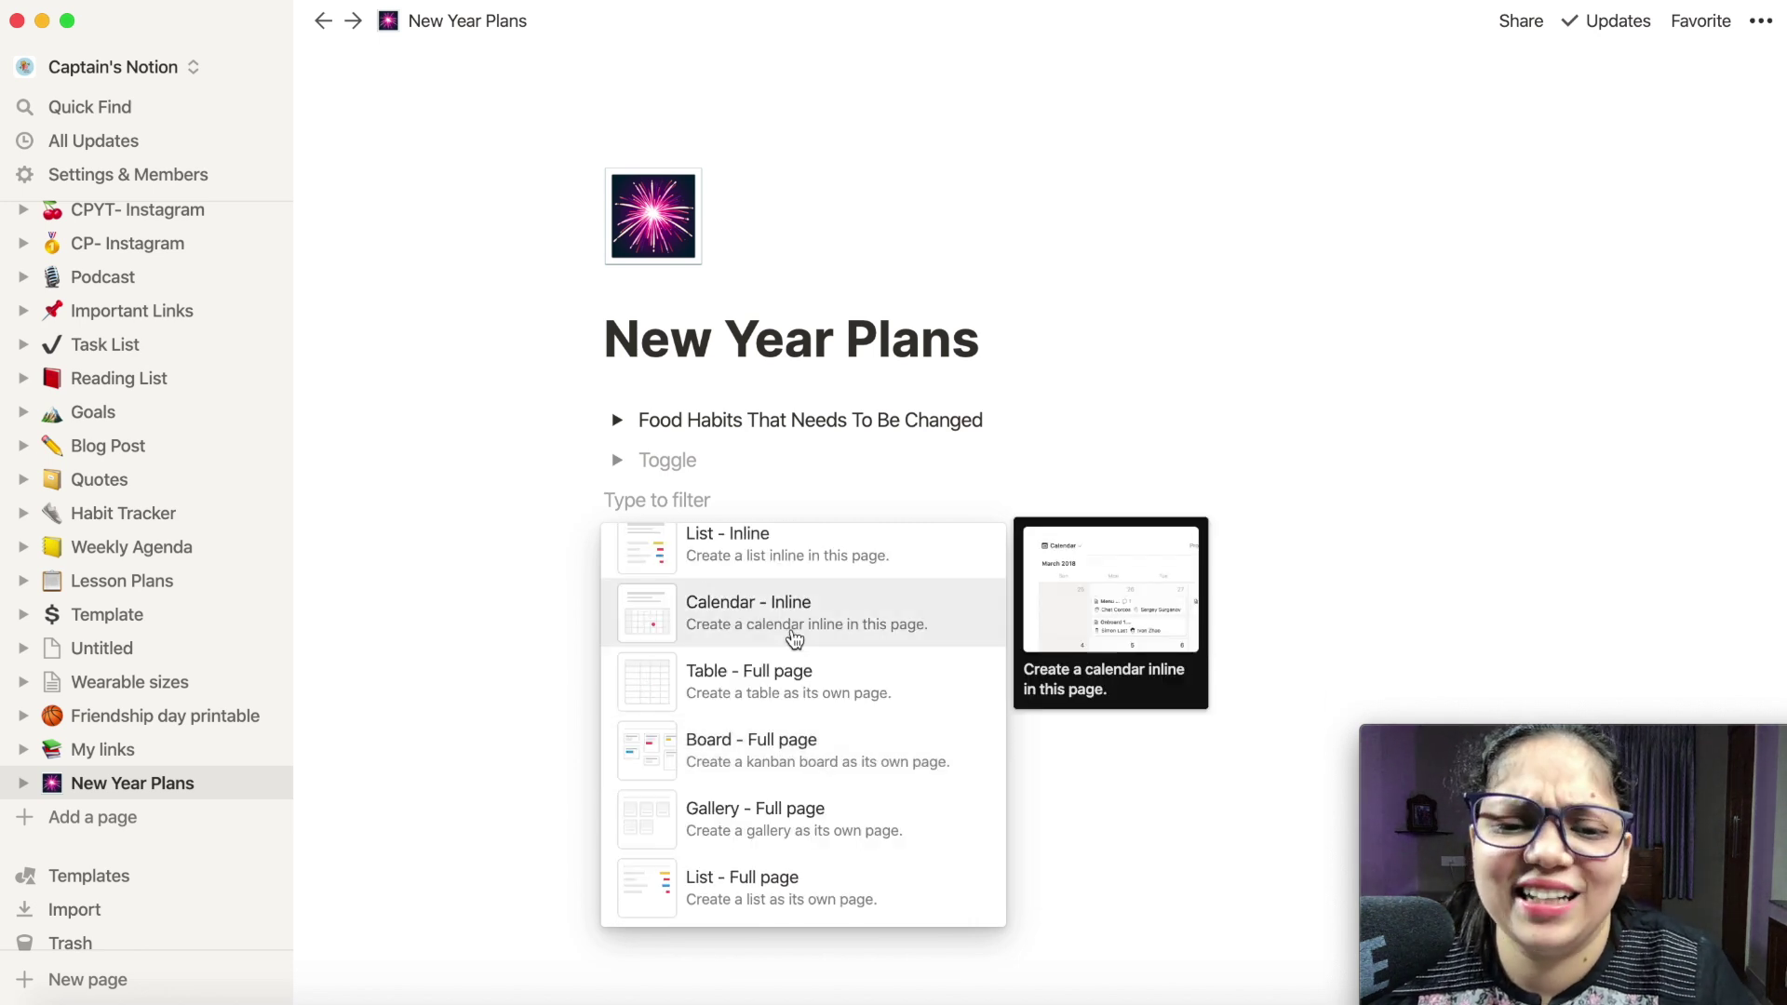
{"action": "left_click", "coordinate": [794, 639]}
{"action": "scroll", "coordinate": [950, 678], "scroll_direction": "down", "scroll_amount": 3}
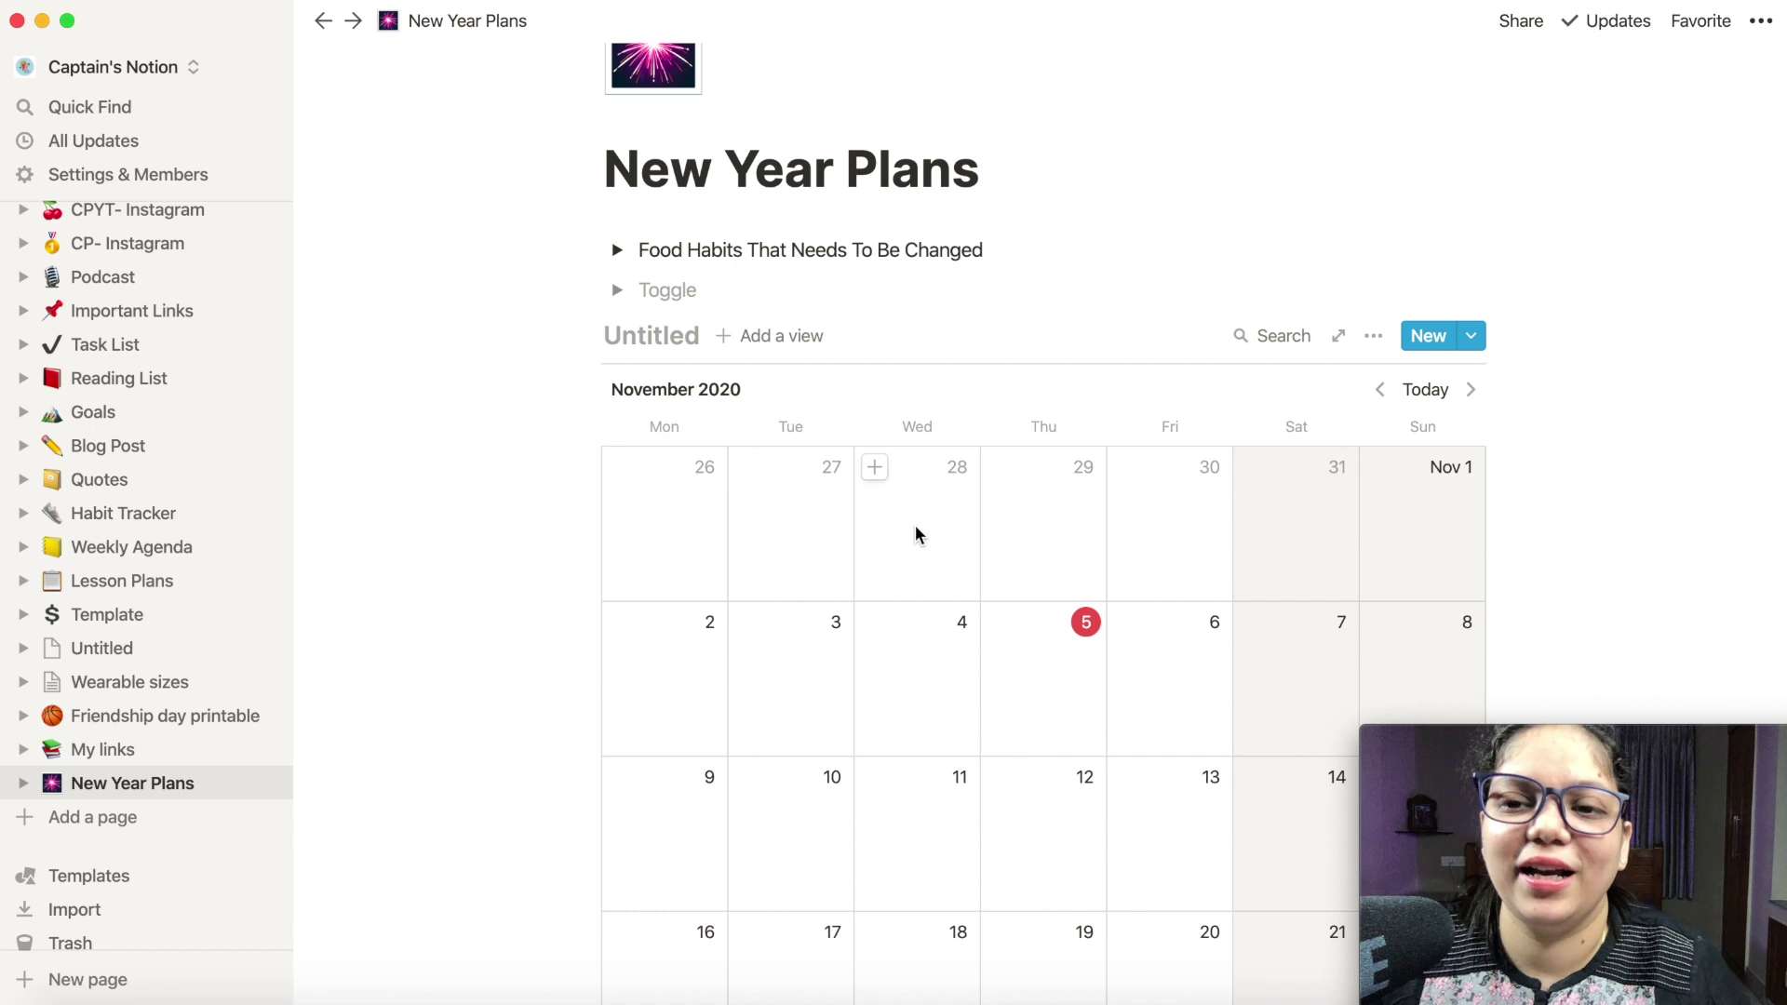
{"action": "scroll", "coordinate": [914, 525], "scroll_direction": "down", "scroll_amount": 7}
{"action": "scroll", "coordinate": [901, 533], "scroll_direction": "up", "scroll_amount": 9}
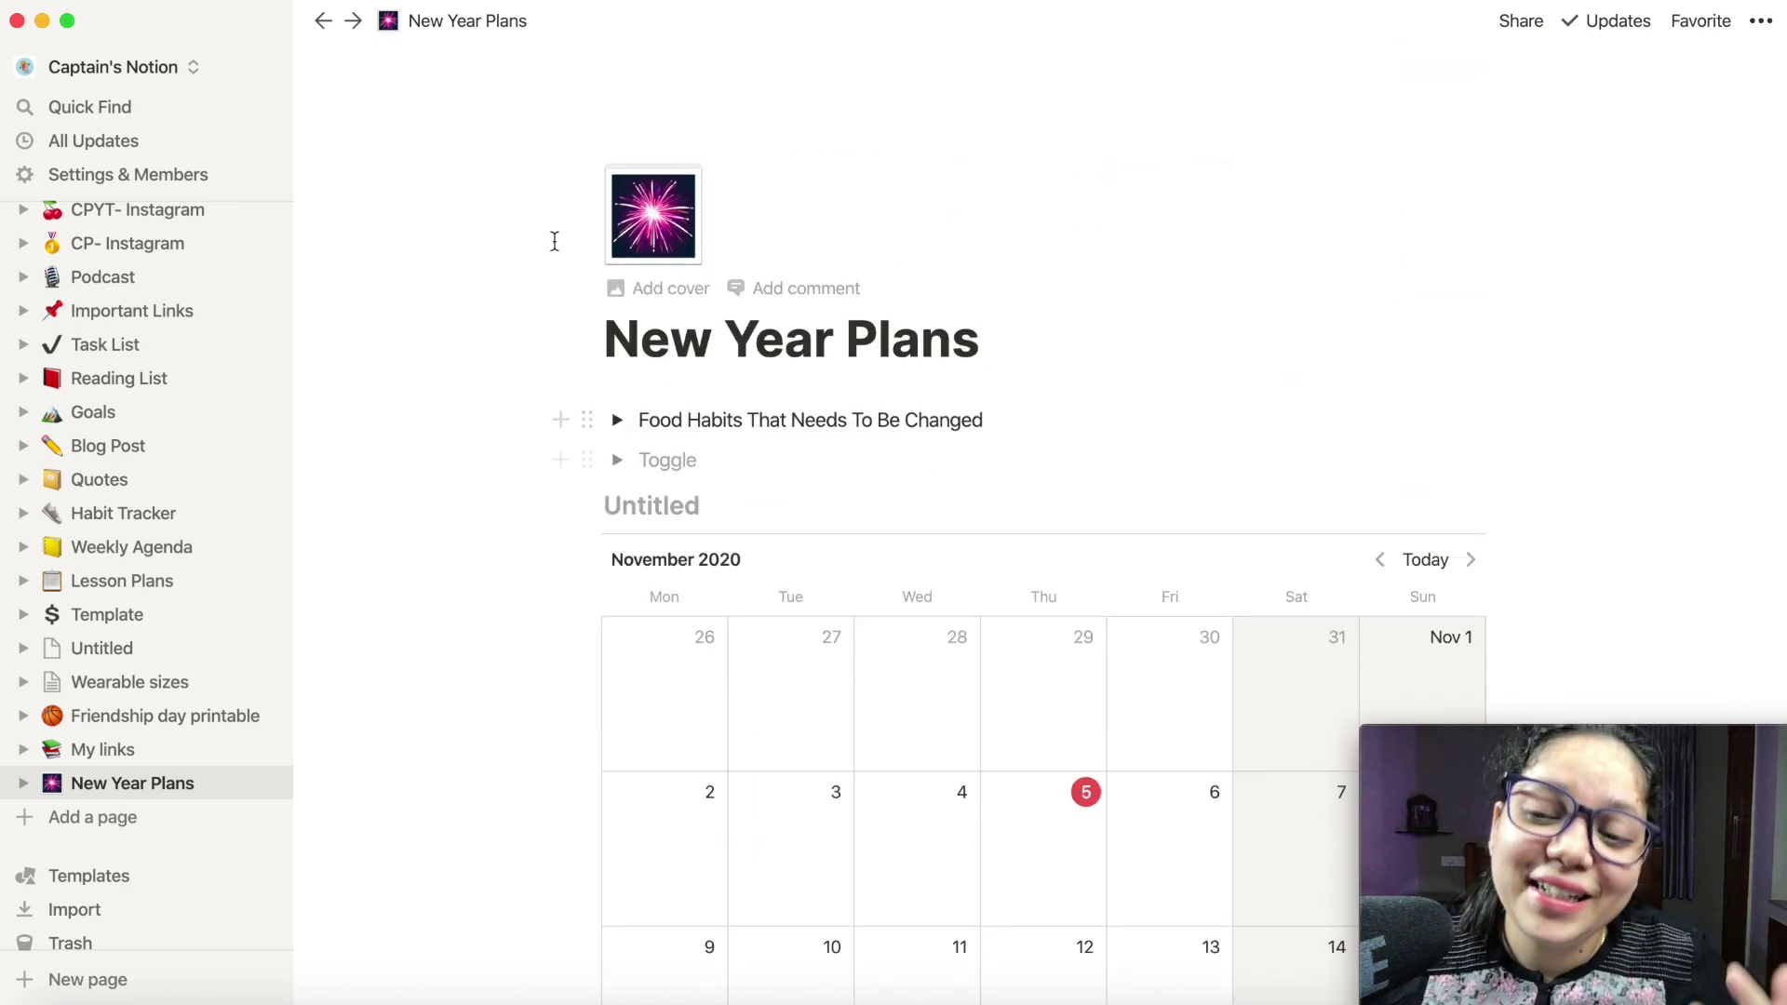
{"action": "scroll", "coordinate": [173, 337], "scroll_direction": "up", "scroll_amount": 5}
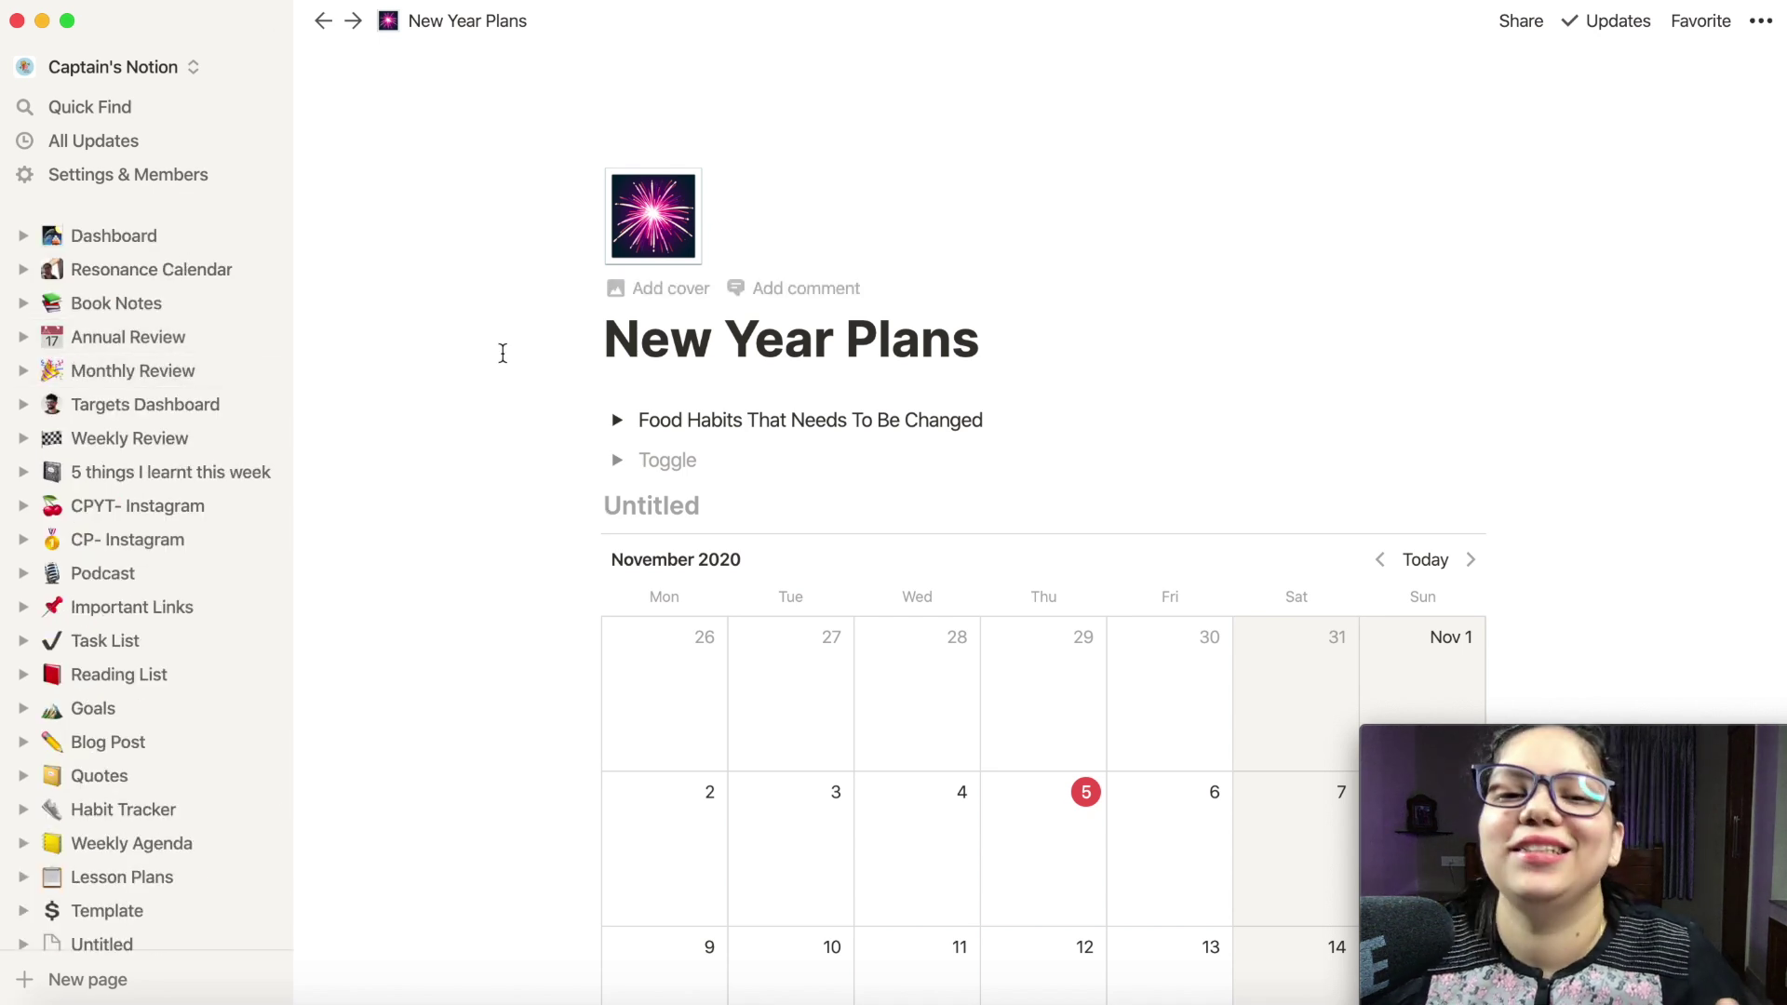